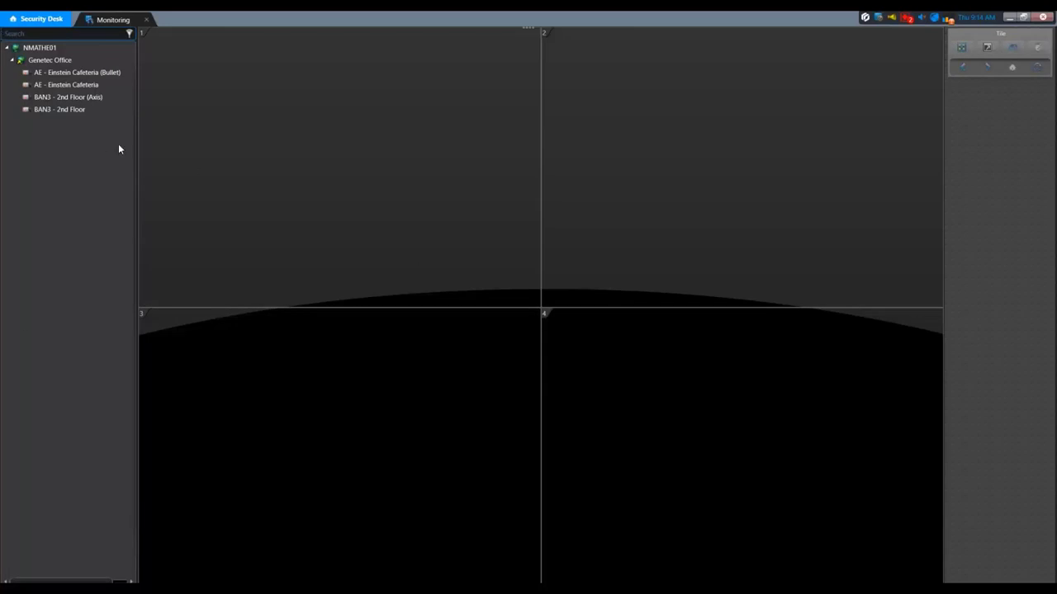
- Load BAN3 - 2nd Floor into tile 1 and start sending its footage to Genetec Clearance
{"action": "left_click_drag", "start_coordinate": [71, 111], "coordinate": [290, 162]}
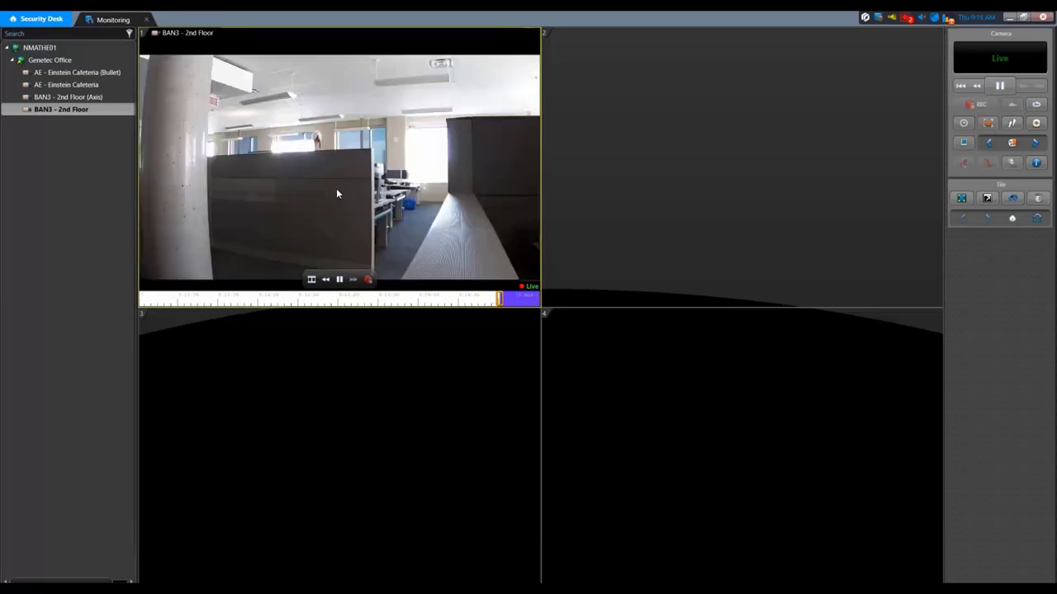
{"action": "right_click", "coordinate": [351, 194]}
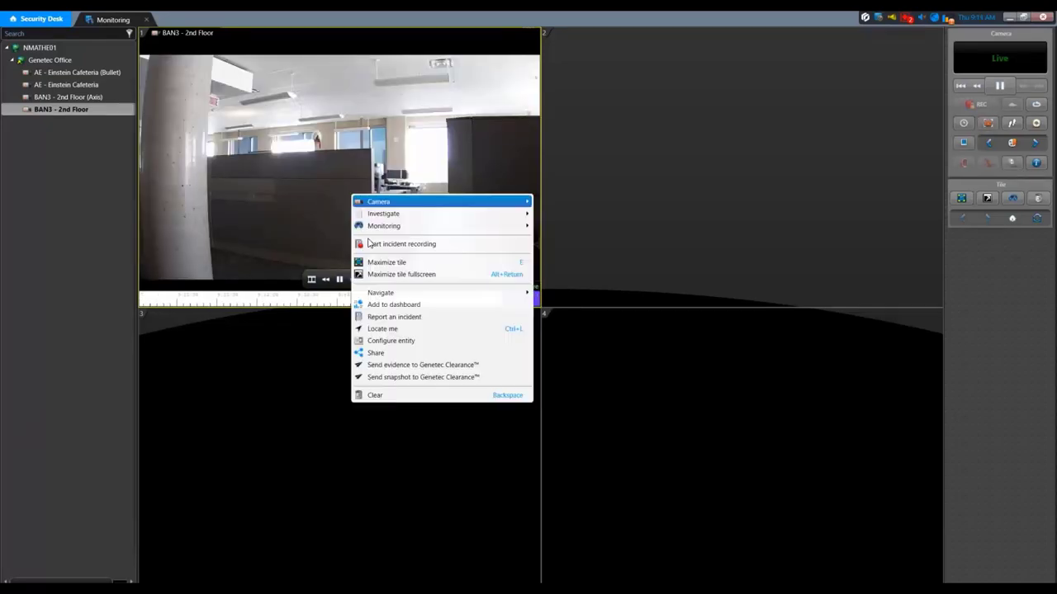
{"action": "left_click", "coordinate": [425, 367]}
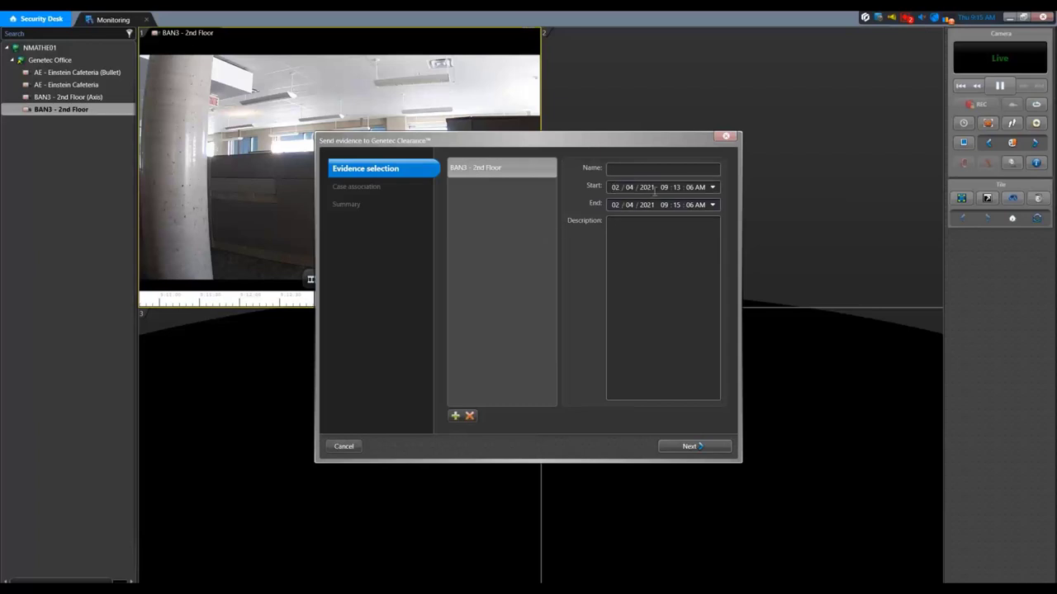
- Choose to create a new case named 'Feb 4th DEmo Case'
{"action": "left_click", "coordinate": [685, 446]}
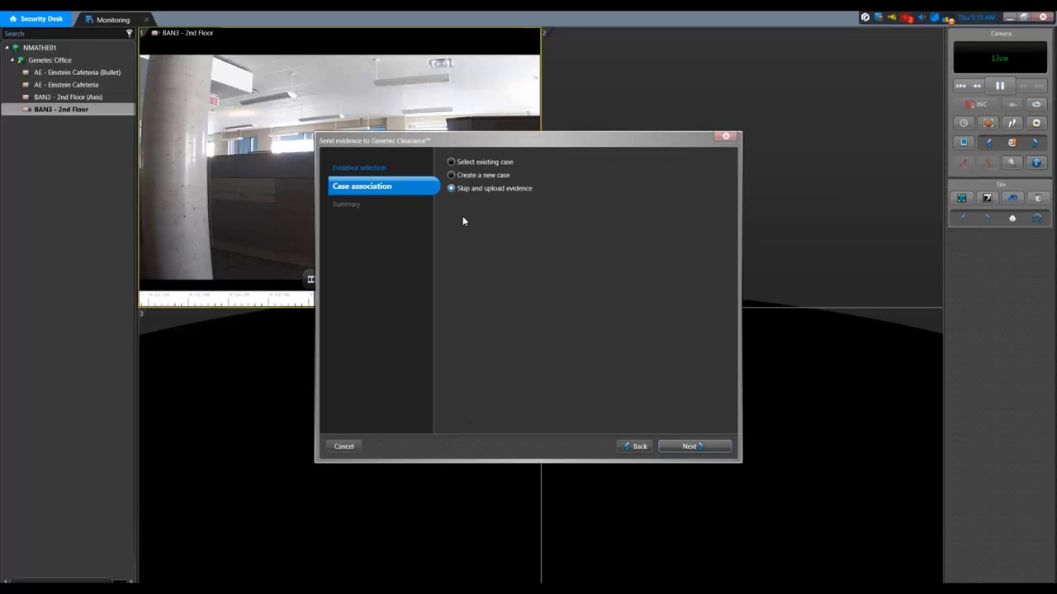
{"action": "left_click", "coordinate": [453, 176]}
{"action": "left_click", "coordinate": [677, 445]}
{"action": "left_click", "coordinate": [542, 167]}
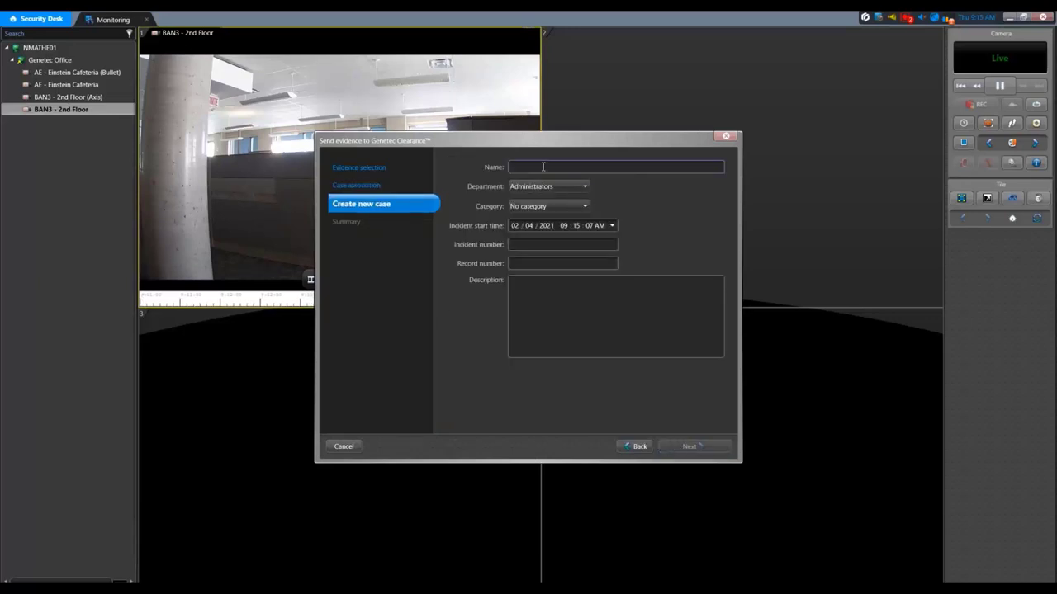
{"action": "type", "text": "Feb4th"}
{"action": "key", "text": "BackSpace"}
{"action": "key", "text": "BackSpace"}
{"action": "key", "text": "BackSpace"}
{"action": "type", "text": "4th DEmo Case"}
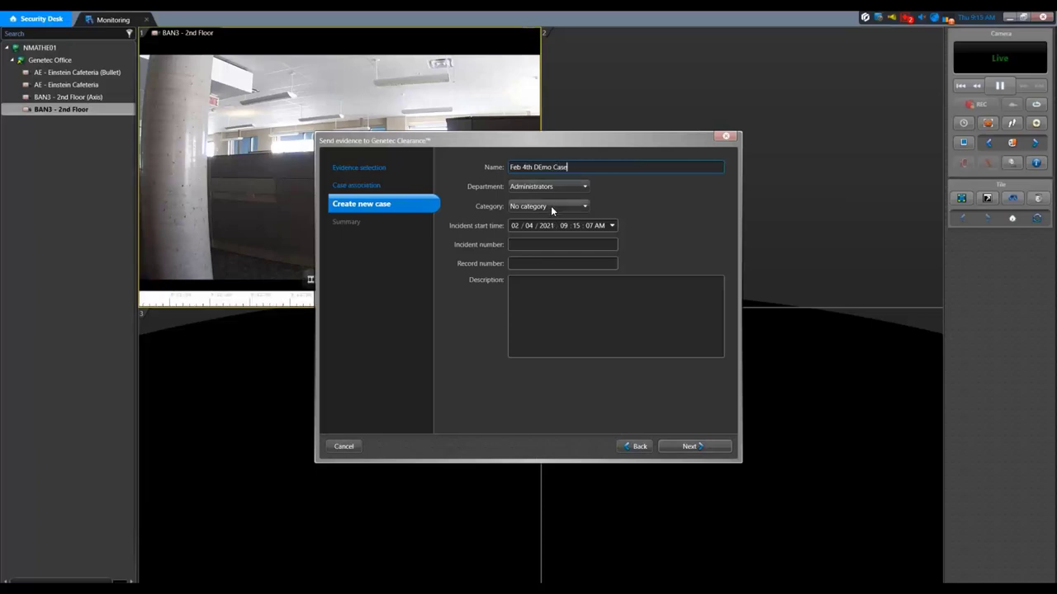
- Set the case department to Administrators and category to Slip & Fall
{"action": "left_click", "coordinate": [542, 185]}
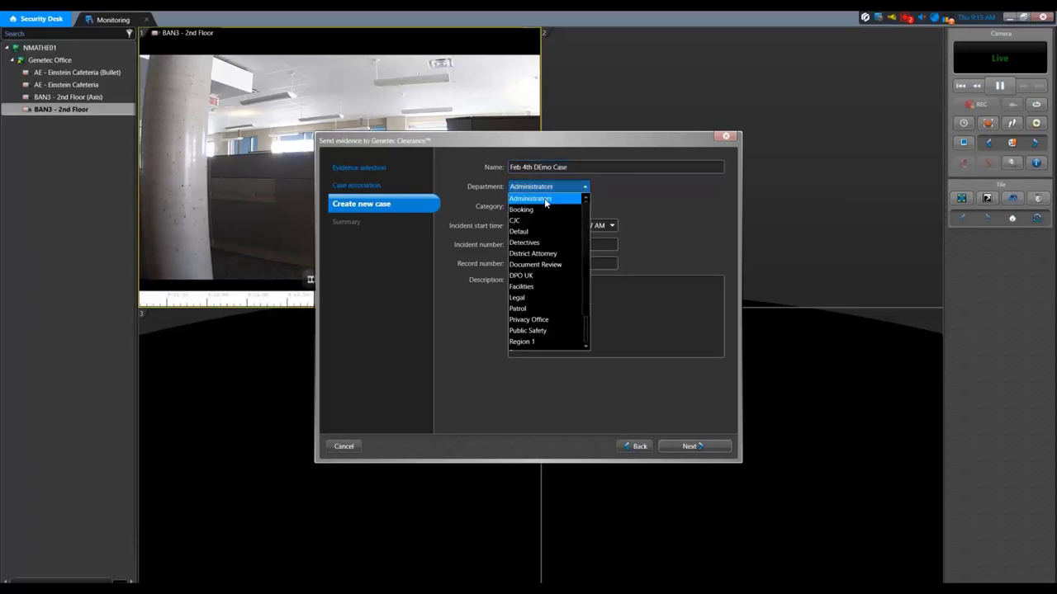
{"action": "left_click", "coordinate": [545, 200]}
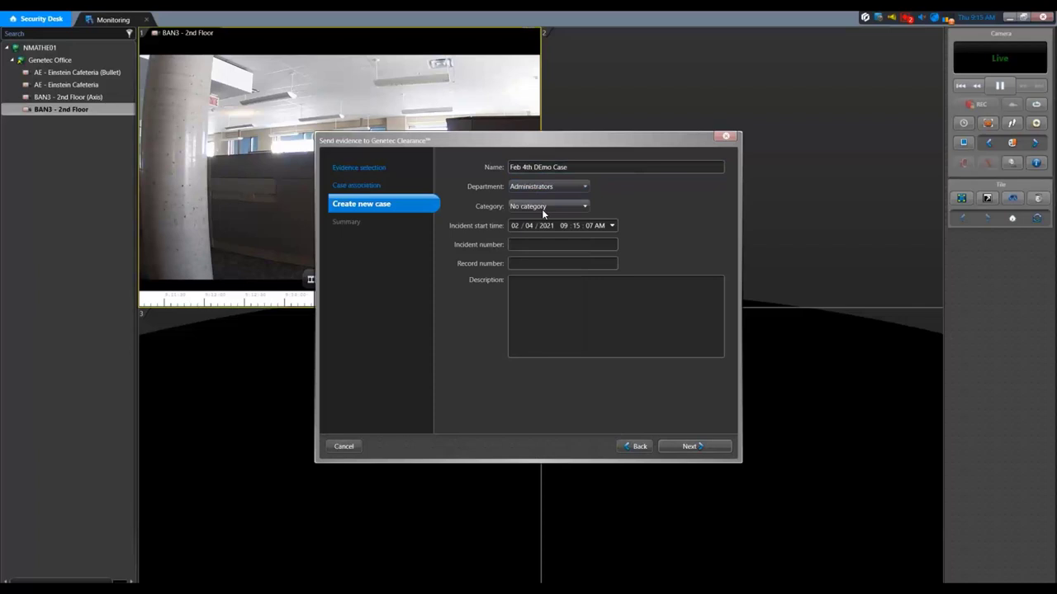
{"action": "left_click", "coordinate": [542, 207]}
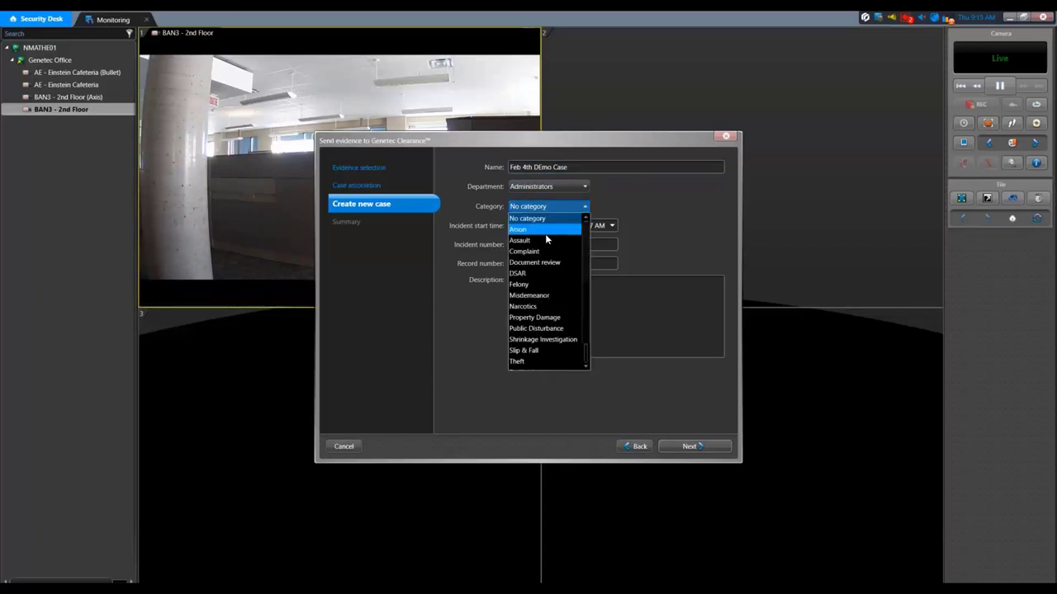
{"action": "left_click", "coordinate": [530, 351]}
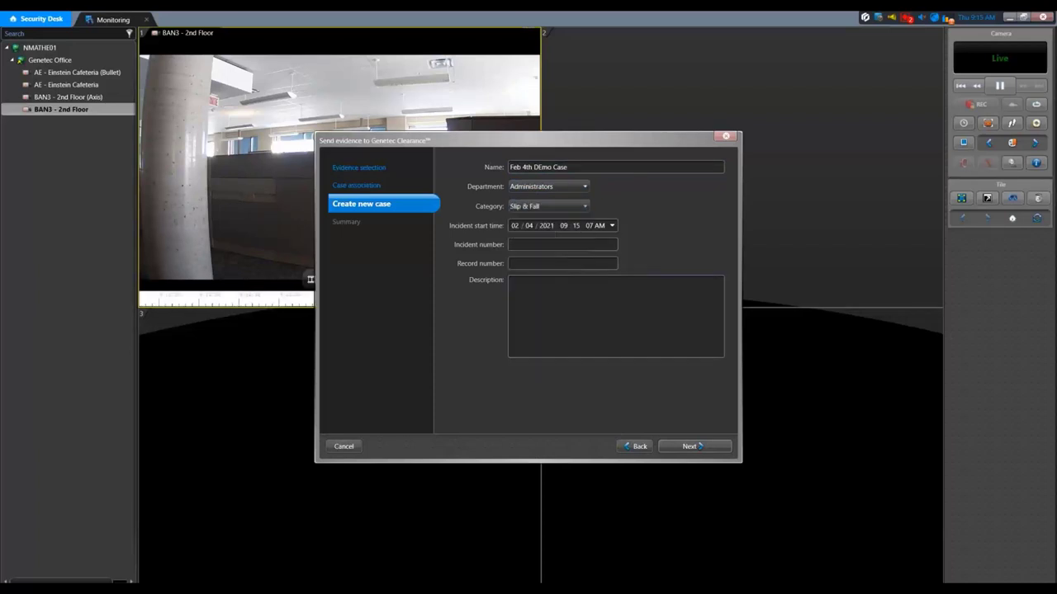
- Enter the incident and record numbers and the description 'video from office'
{"action": "left_click", "coordinate": [540, 246]}
{"action": "type", "text": "2325235"}
{"action": "left_click", "coordinate": [548, 262]}
{"action": "type", "text": "02035235"}
{"action": "left_click", "coordinate": [538, 290]}
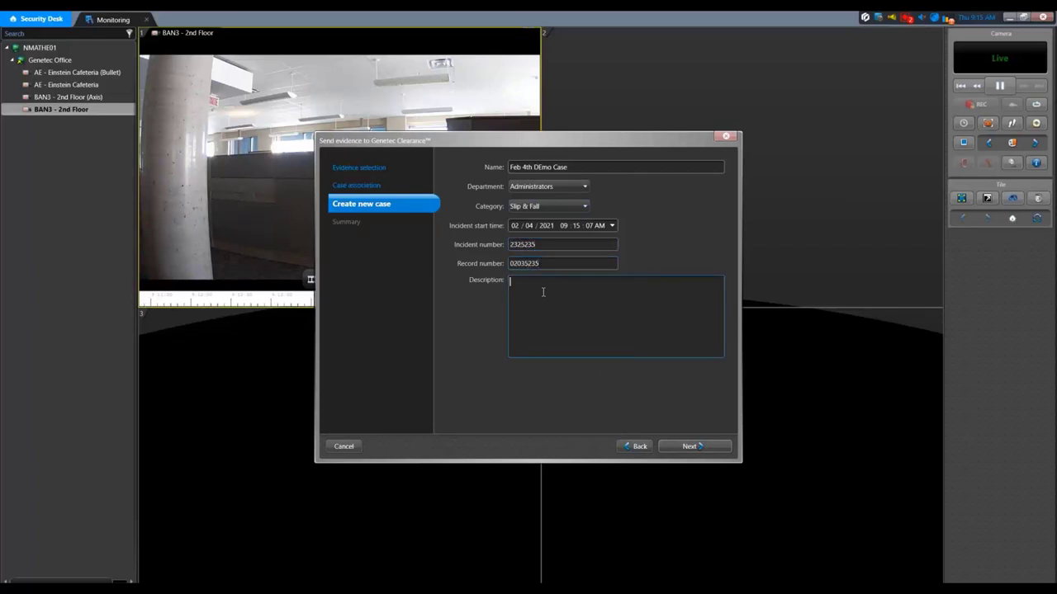
{"action": "type", "text": "video from office"}
{"action": "left_click", "coordinate": [685, 448]}
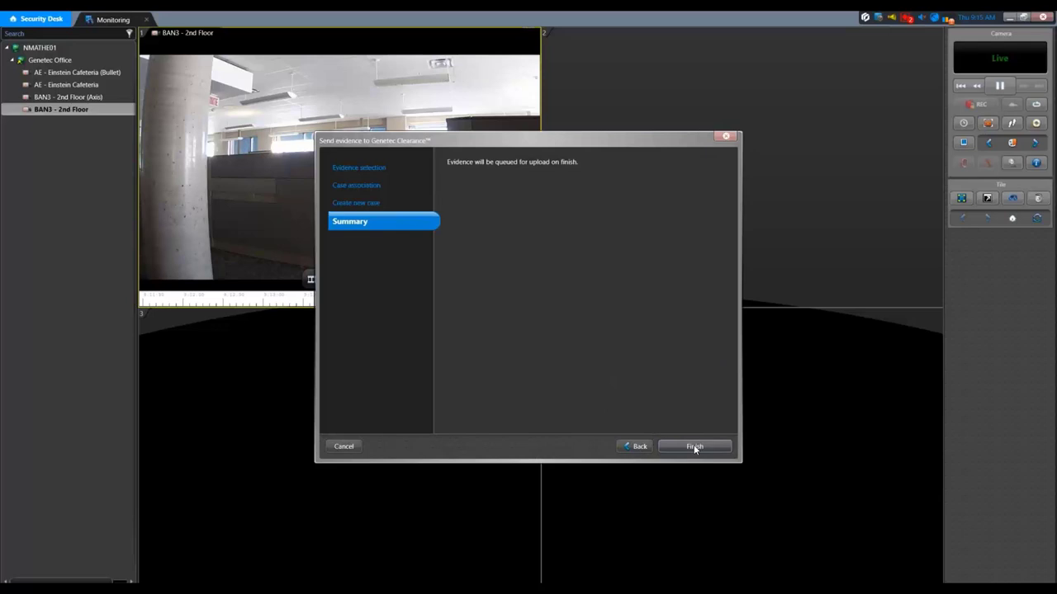
- Finish the wizard and check the Clearance notifications for the BAN3 - 2nd Floor upload
{"action": "left_click", "coordinate": [694, 447]}
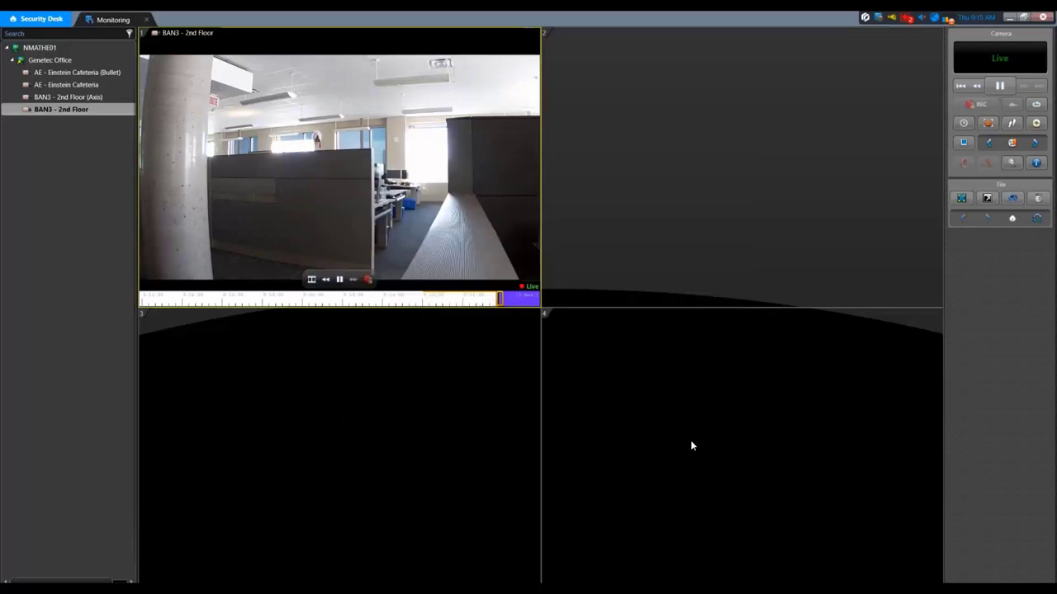
{"action": "left_click", "coordinate": [862, 17]}
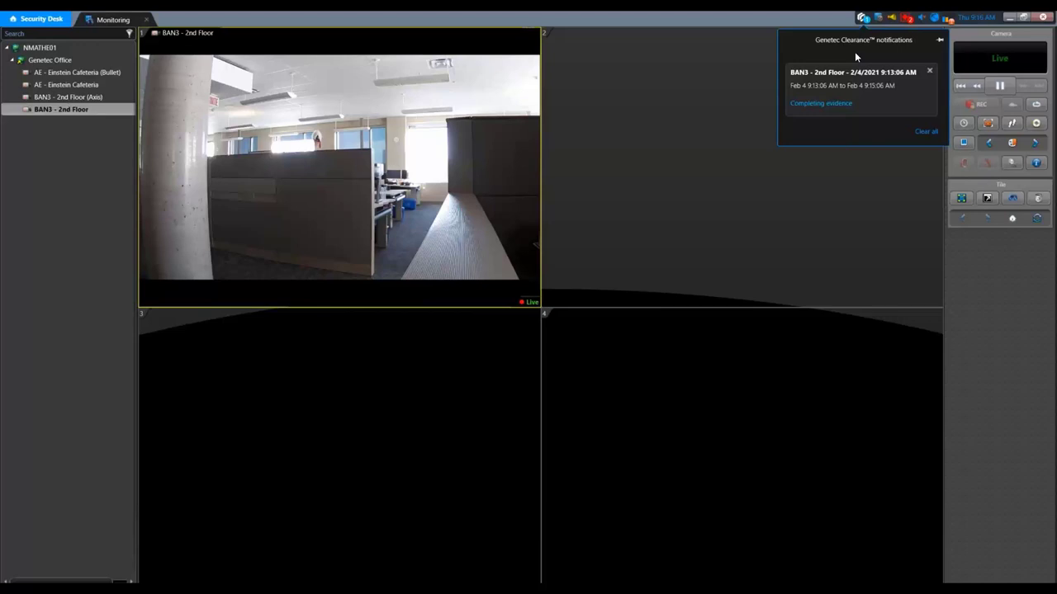
{"action": "mouse_move", "coordinate": [354, 177]}
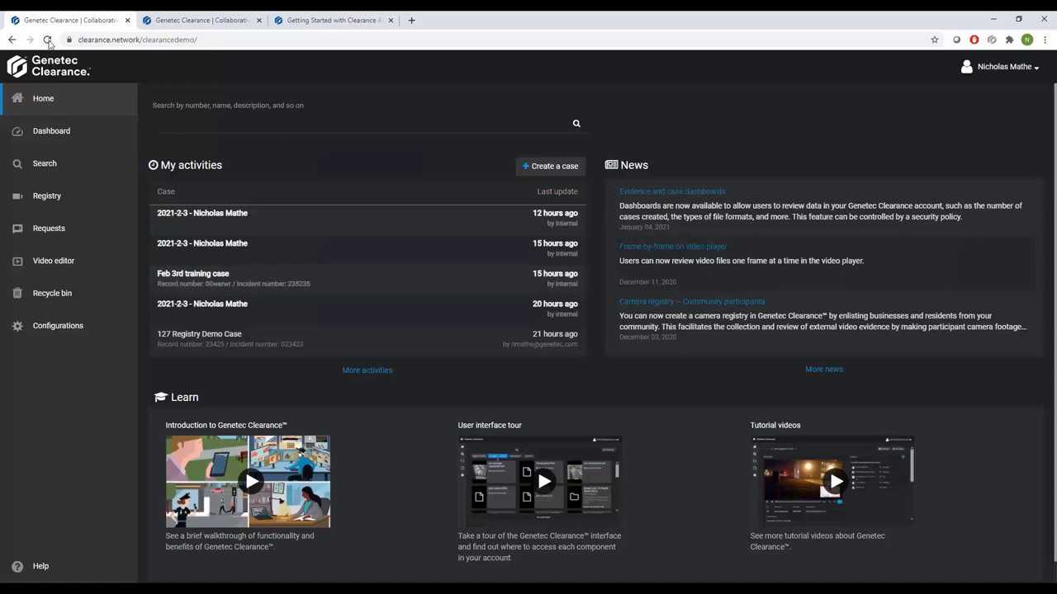
- Refresh the Clearance home page and open Feb 4th DEmo Case from My activities in a new tab
{"action": "left_click", "coordinate": [48, 40]}
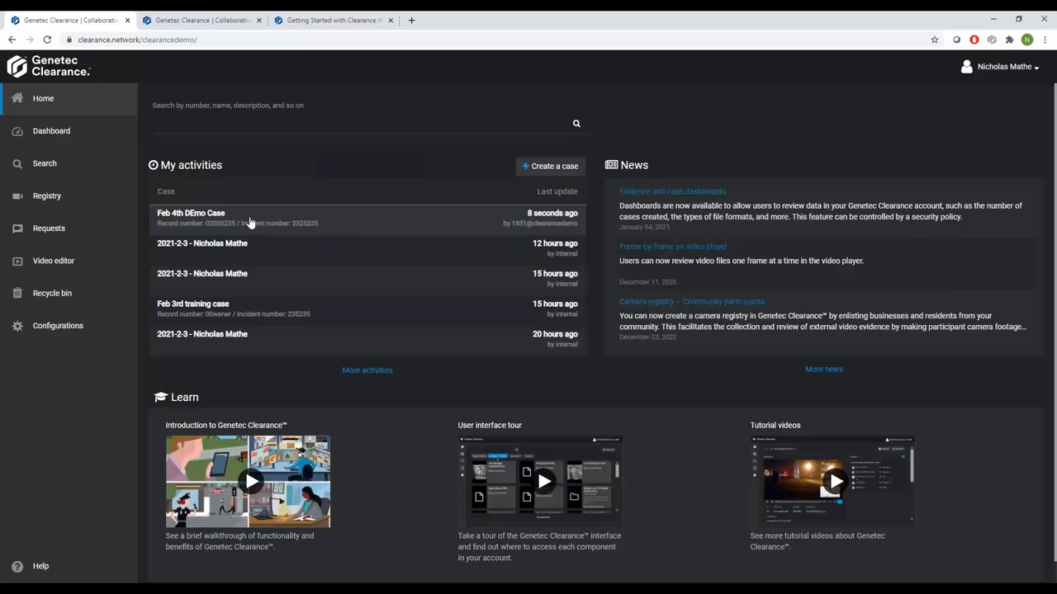
{"action": "left_click", "coordinate": [292, 220]}
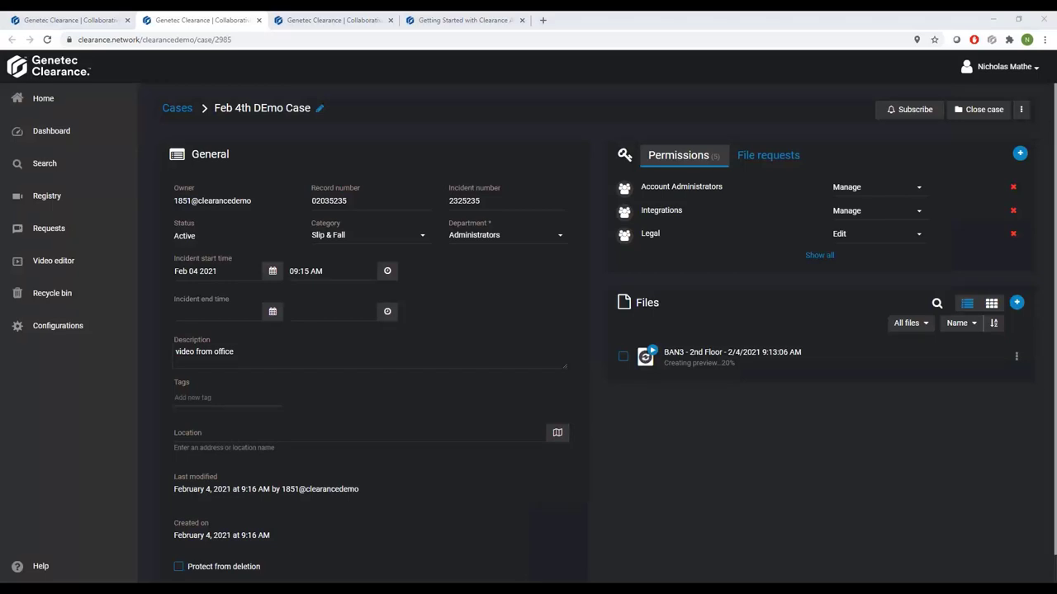
- Upload Clearance Quick Start Guide.docx and Clearance Security Overview.pdf to the case files and save
{"action": "key", "text": "alt+Tab"}
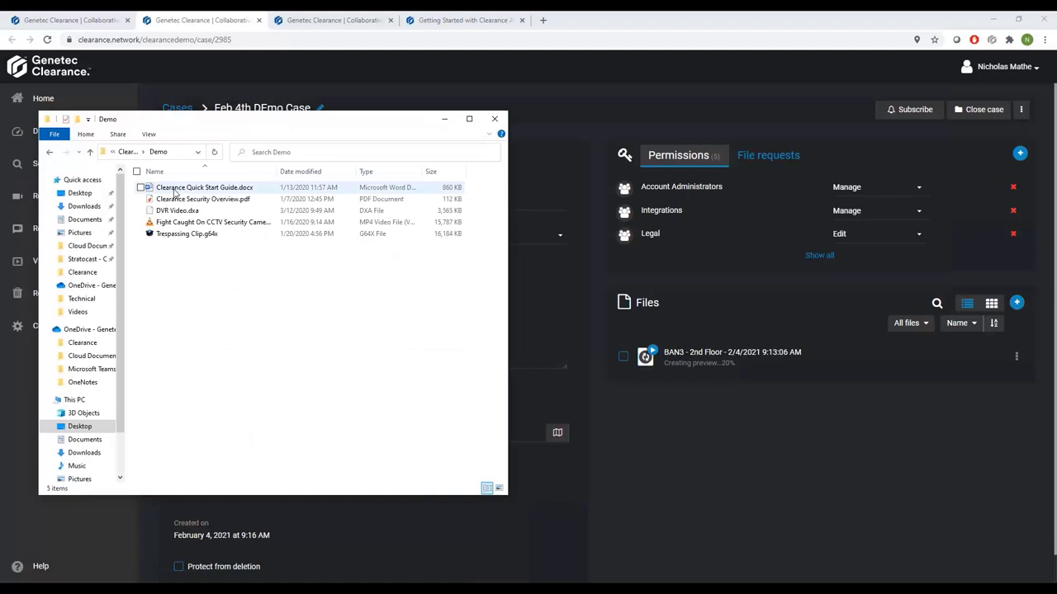
{"action": "left_click", "coordinate": [174, 188]}
{"action": "left_click", "coordinate": [175, 199], "text": "shift"}
{"action": "left_click_drag", "start_coordinate": [175, 198], "coordinate": [695, 327]}
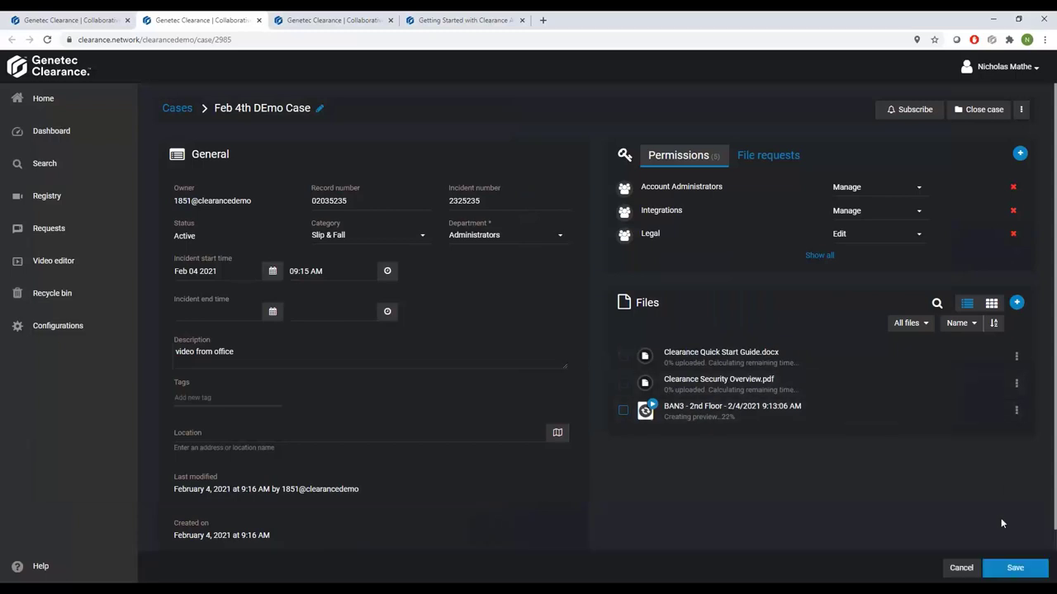
{"action": "left_click", "coordinate": [1011, 568]}
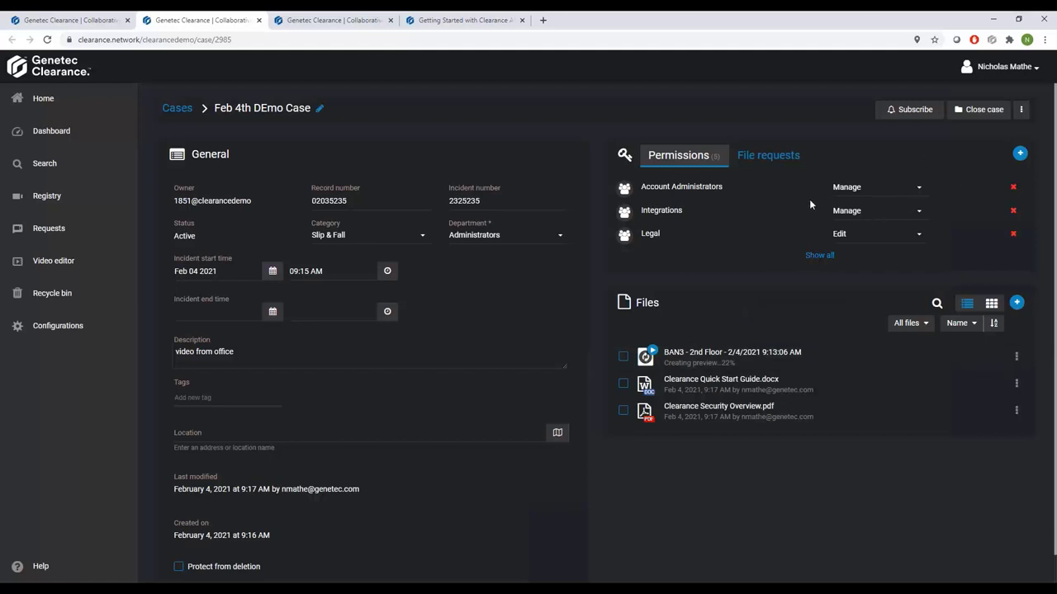
{"action": "left_click", "coordinate": [819, 257]}
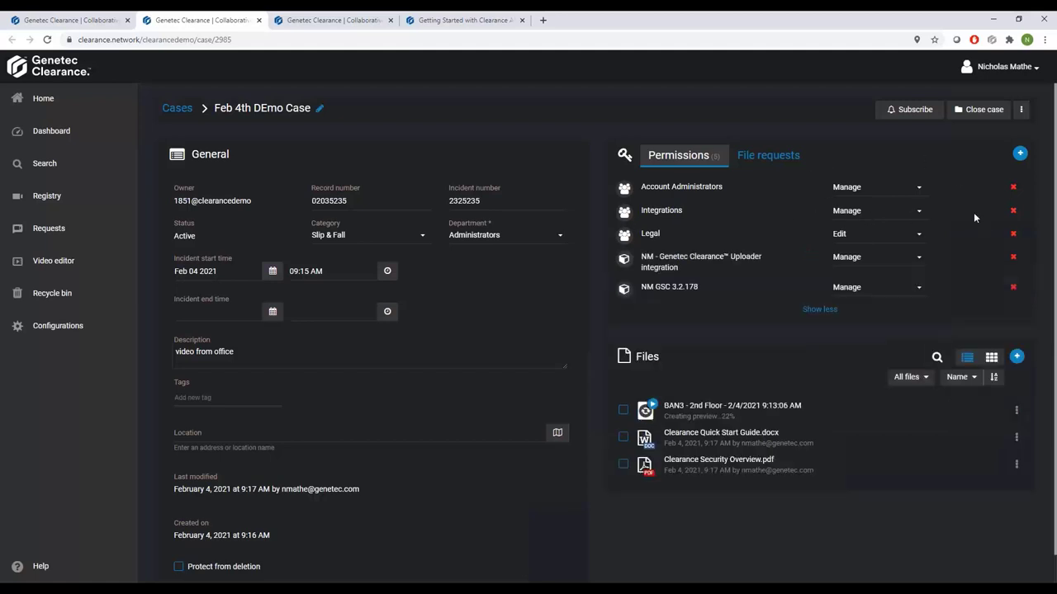
{"action": "left_click", "coordinate": [1020, 154]}
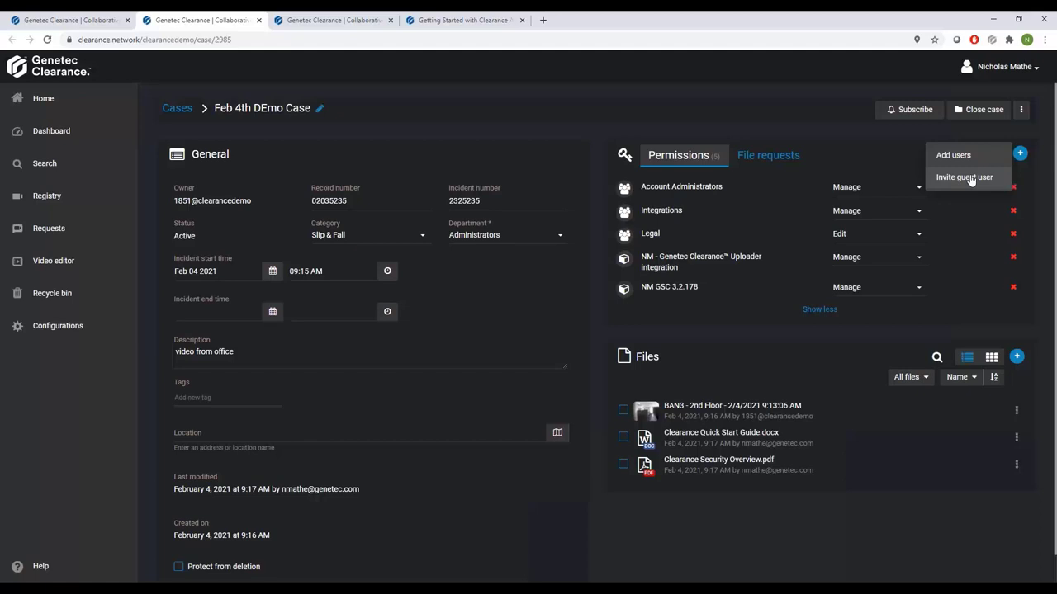
{"action": "left_click", "coordinate": [971, 180]}
{"action": "left_click", "coordinate": [462, 128]}
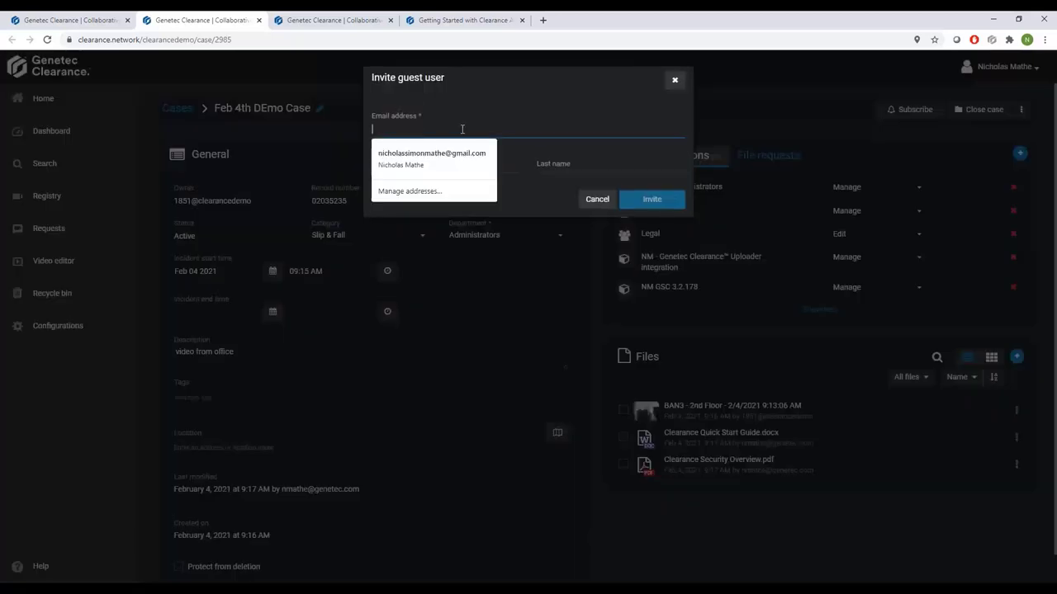
{"action": "type", "text": "clr"}
{"action": "left_click", "coordinate": [452, 148]}
{"action": "left_click", "coordinate": [438, 164]}
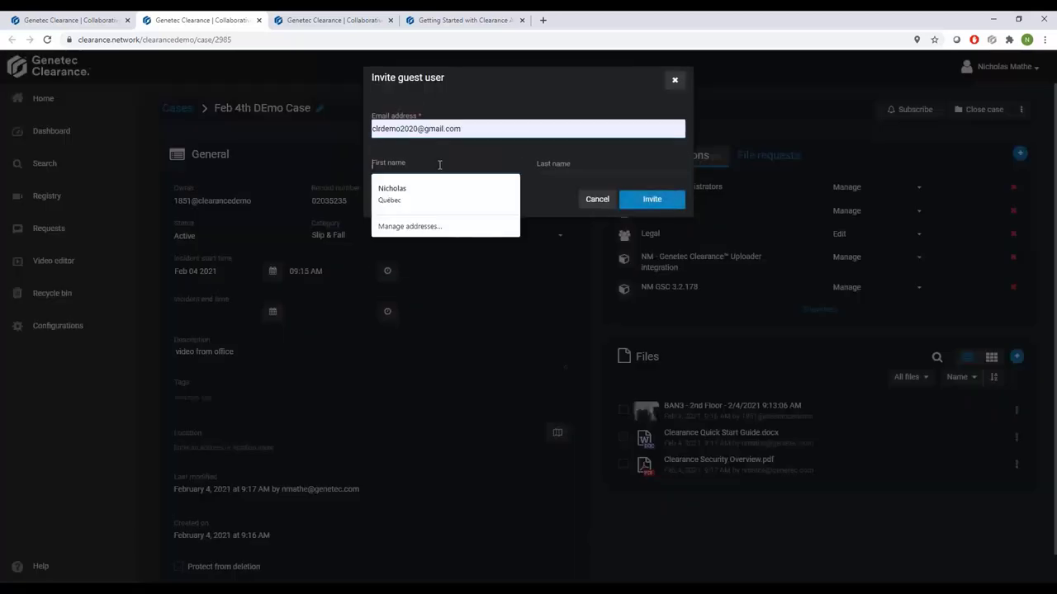
{"action": "type", "text": "John"}
{"action": "key", "text": "Tab"}
{"action": "type", "text": "Doe"}
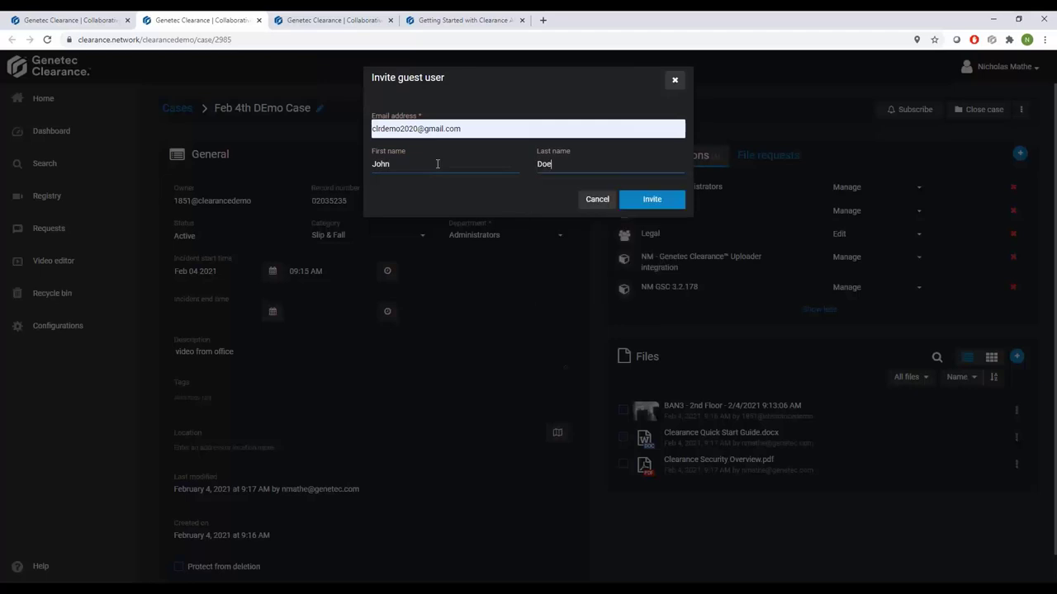
{"action": "left_click", "coordinate": [648, 199]}
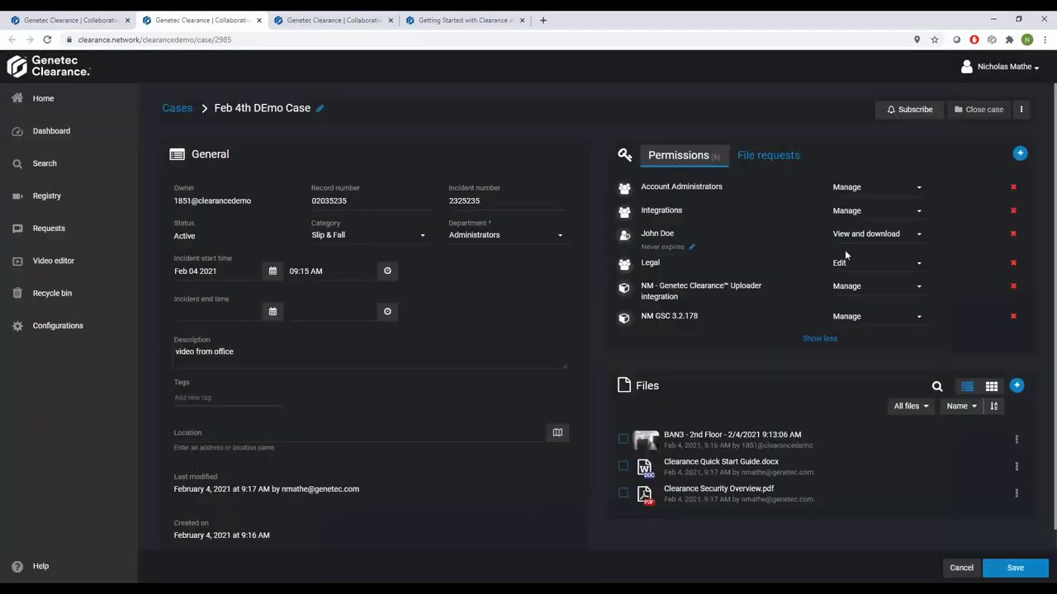
{"action": "left_click", "coordinate": [880, 236]}
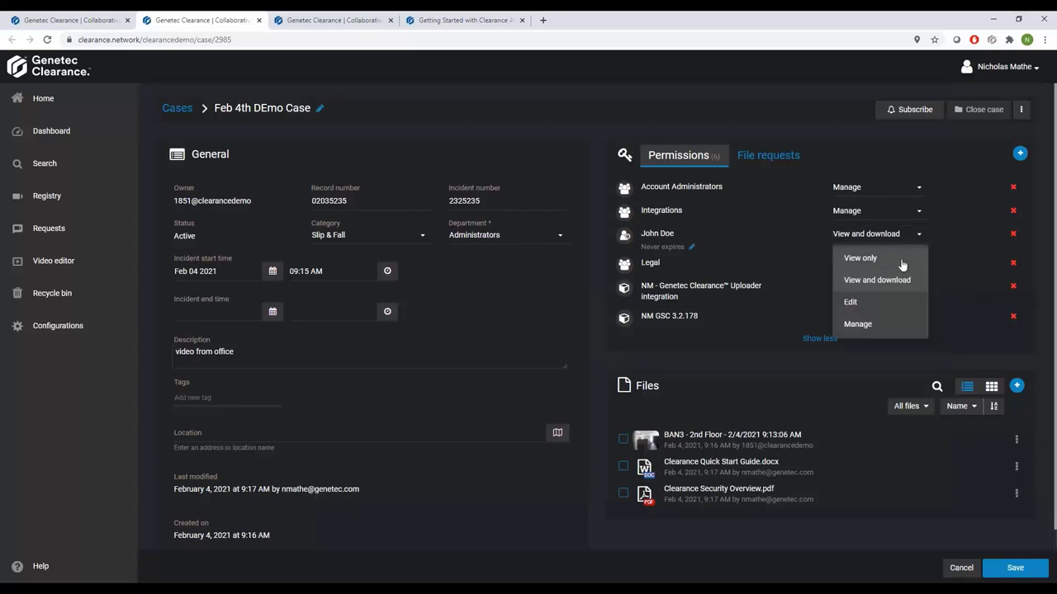
{"action": "left_click", "coordinate": [742, 241]}
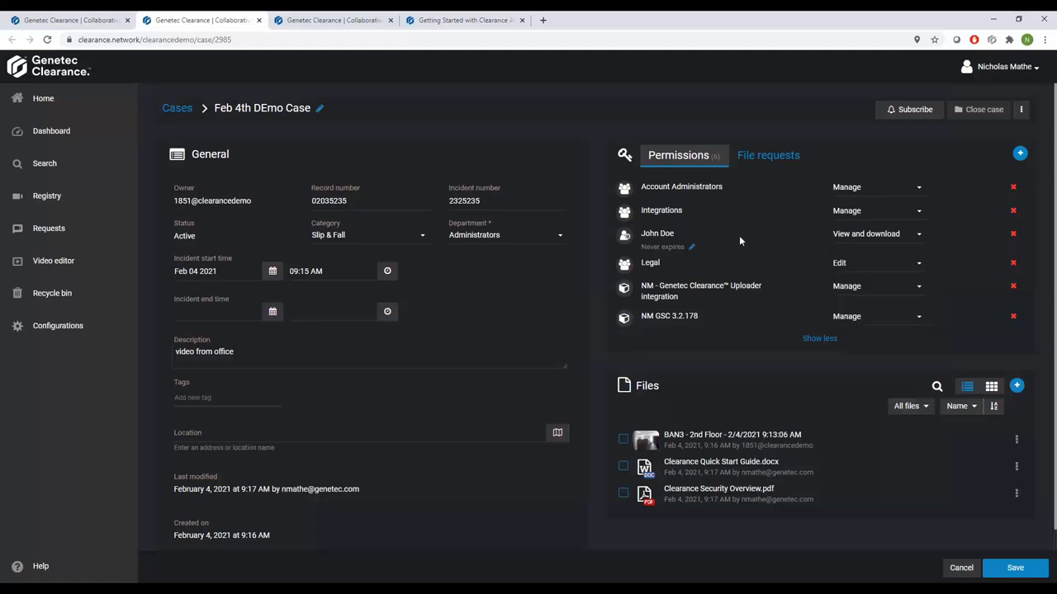
- Change the guest's access expiration from Never to Feb 11 2021 and save the case
{"action": "left_click", "coordinate": [693, 251]}
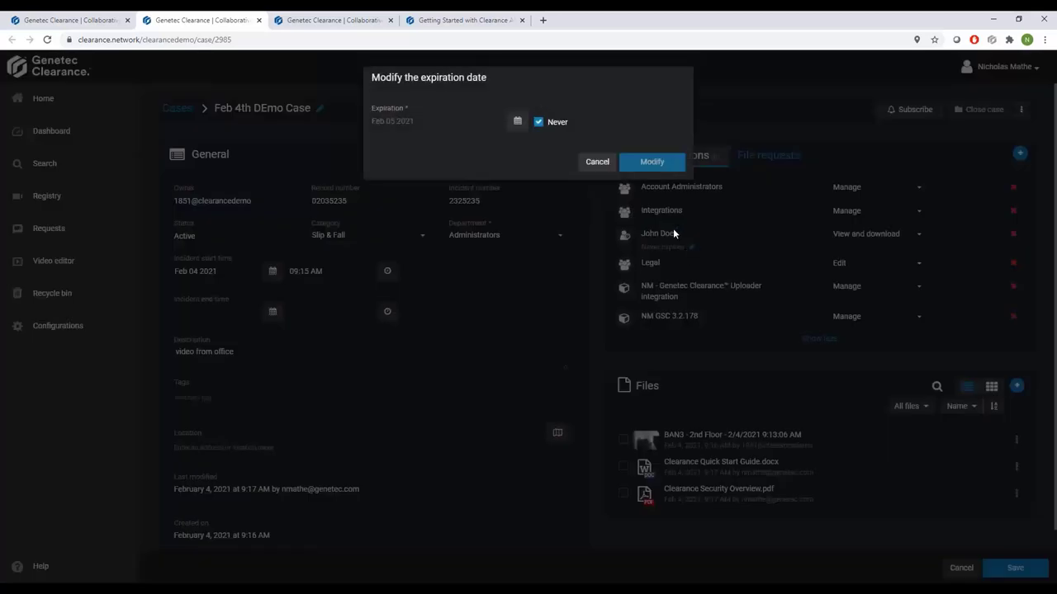
{"action": "left_click", "coordinate": [540, 122]}
{"action": "left_click", "coordinate": [517, 120]}
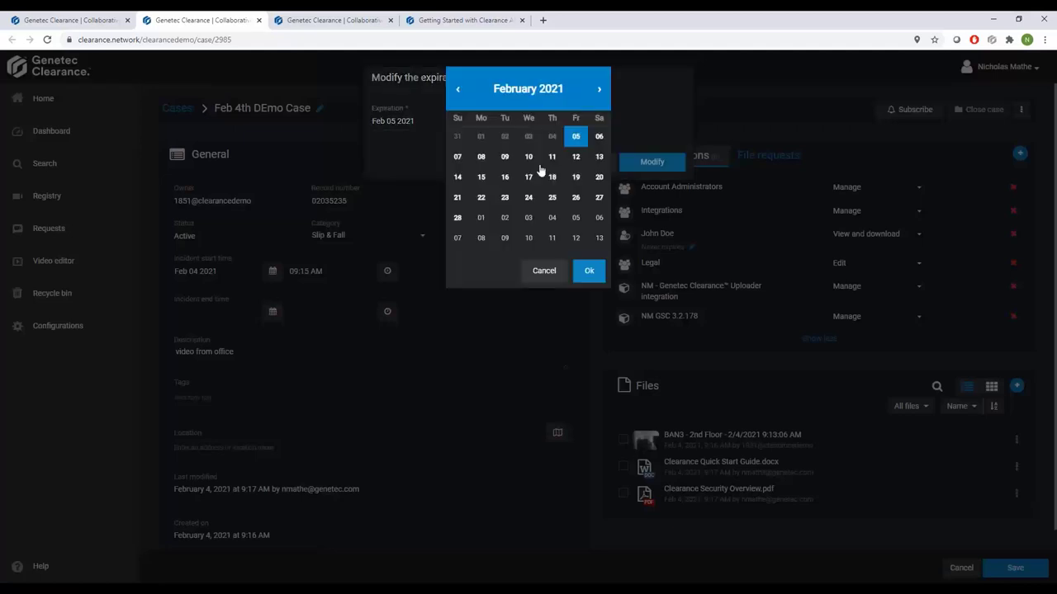
{"action": "left_click", "coordinate": [552, 157]}
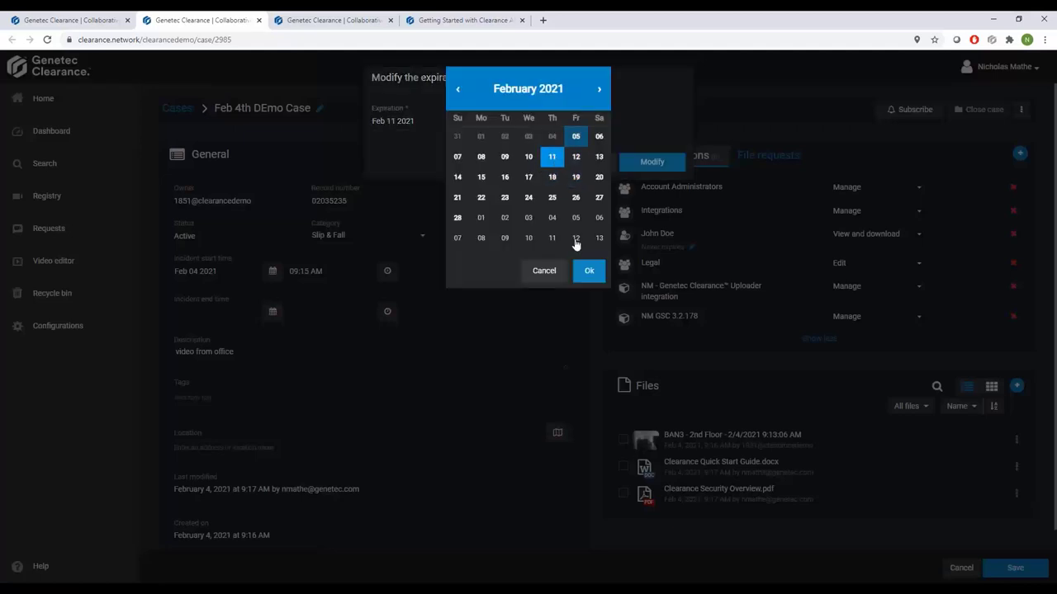
{"action": "left_click", "coordinate": [586, 272]}
{"action": "left_click", "coordinate": [638, 164]}
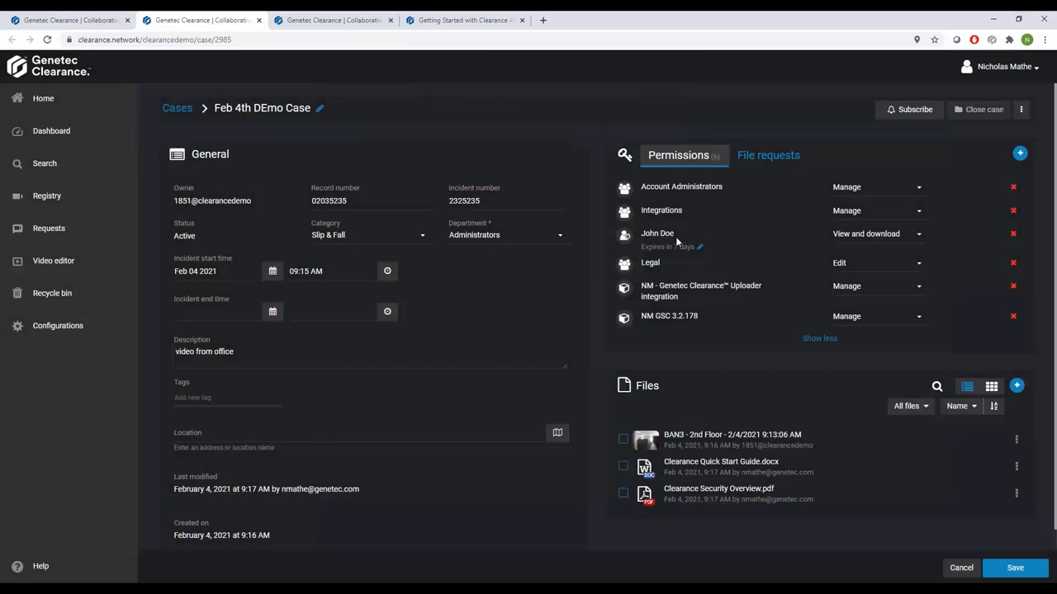
{"action": "left_click", "coordinate": [1009, 568]}
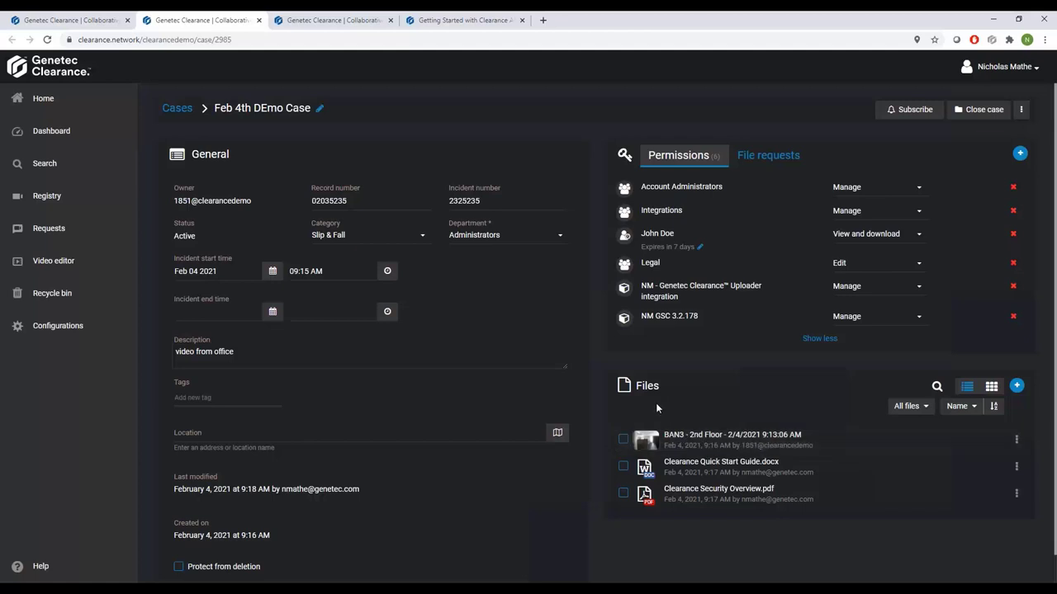
- Play the BAN3 - 2nd Floor video from the case files, then close the viewer
{"action": "left_click", "coordinate": [695, 437]}
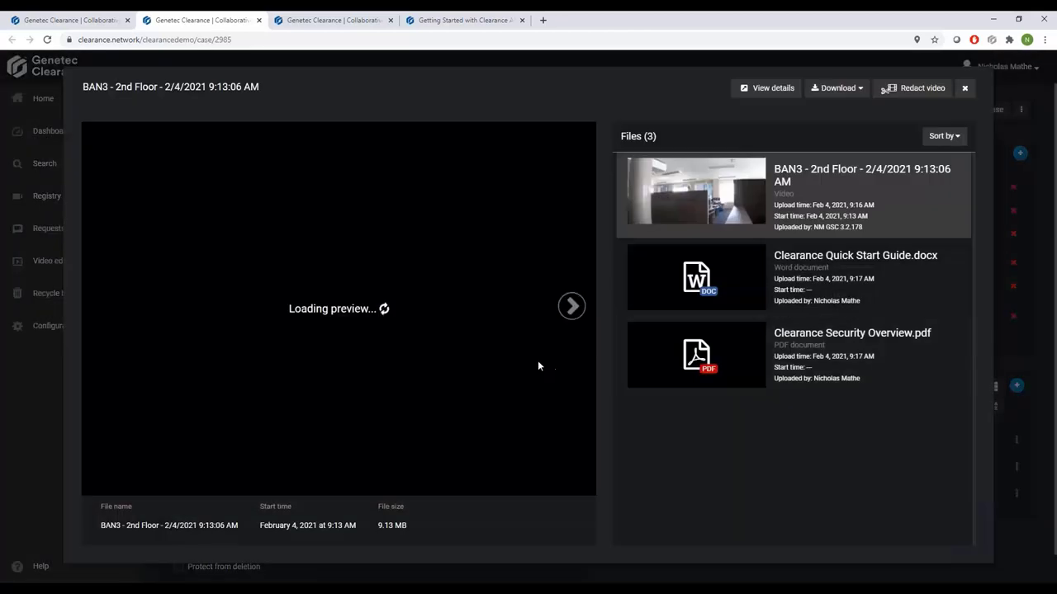
{"action": "left_click", "coordinate": [341, 318]}
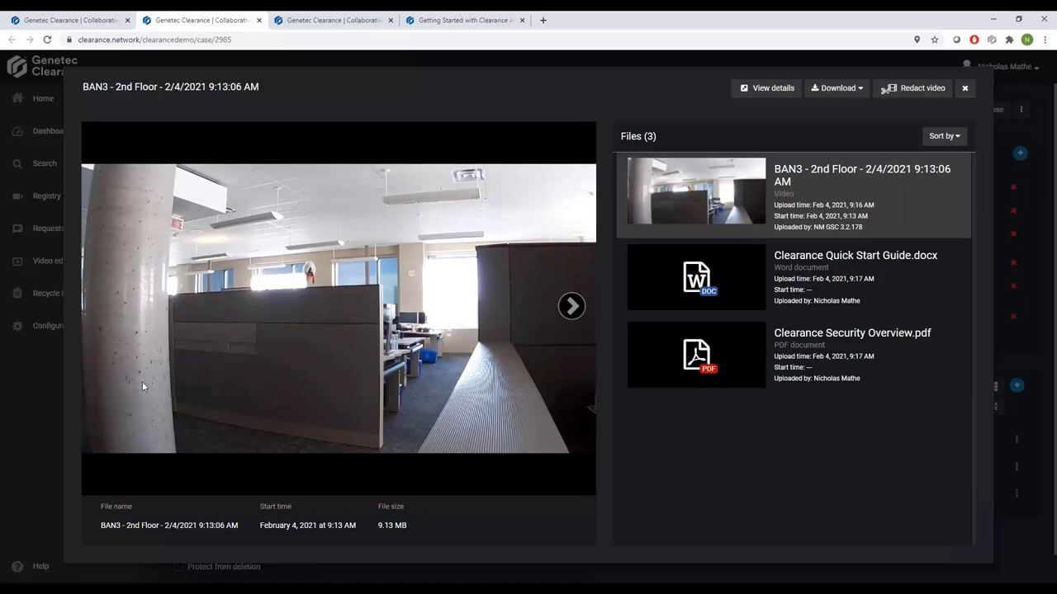
{"action": "mouse_move", "coordinate": [292, 491]}
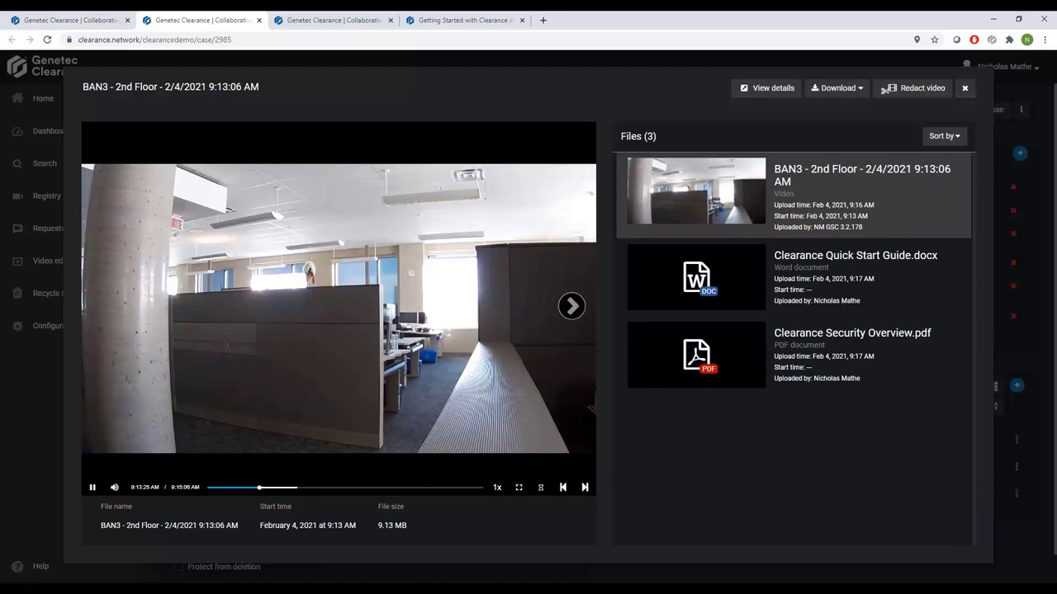
{"action": "scroll", "coordinate": [334, 402], "scroll_direction": "up", "scroll_amount": 2}
{"action": "scroll", "coordinate": [337, 371], "scroll_direction": "down", "scroll_amount": 2}
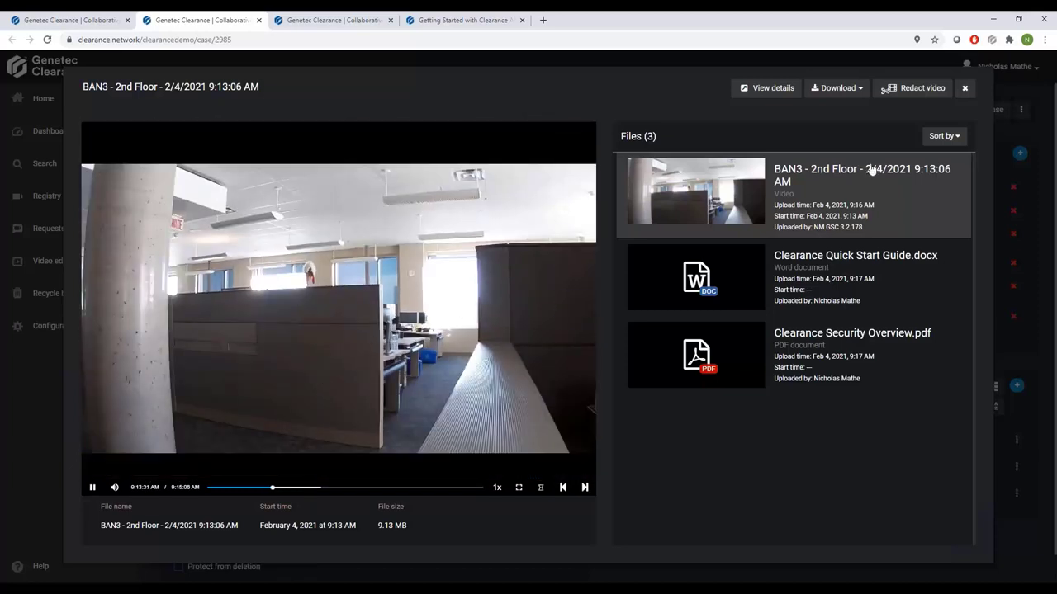
{"action": "left_click", "coordinate": [965, 90]}
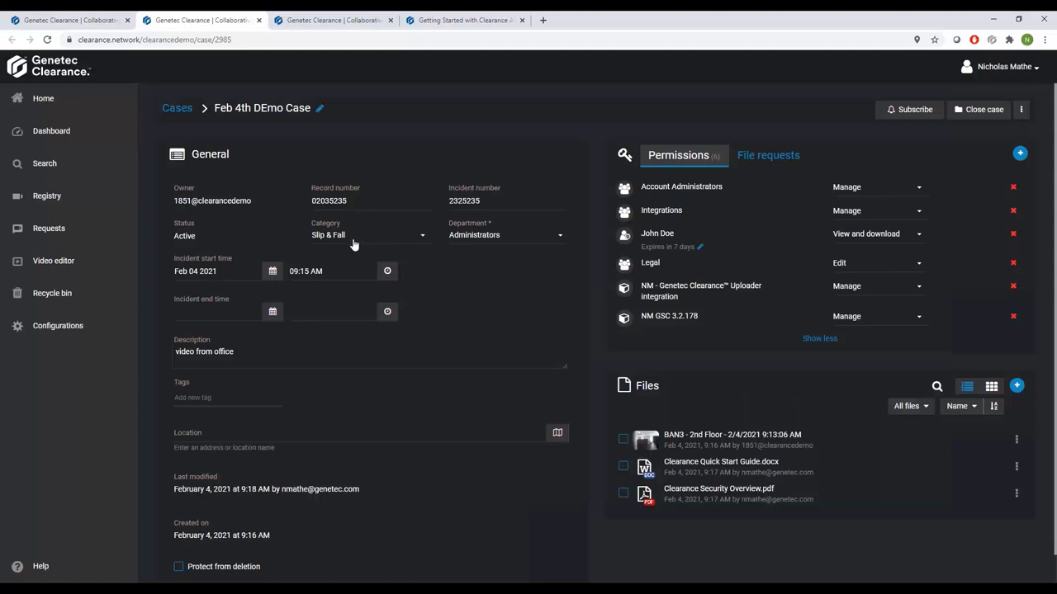
- Close Feb 4th DEmo Case, then reopen it so its status returns to Active
{"action": "left_click", "coordinate": [960, 112]}
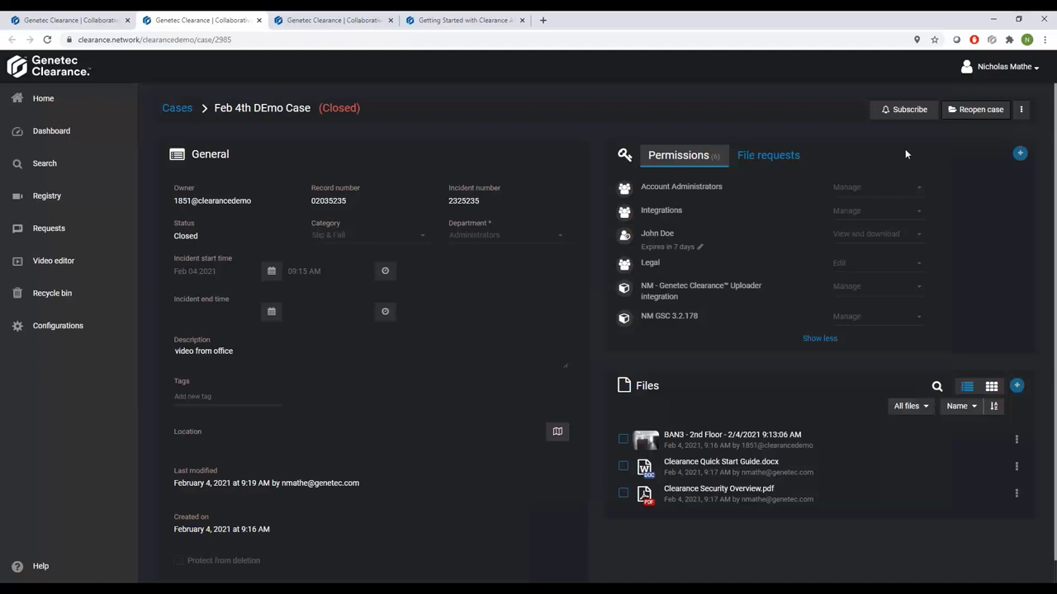
{"action": "left_click", "coordinate": [965, 112]}
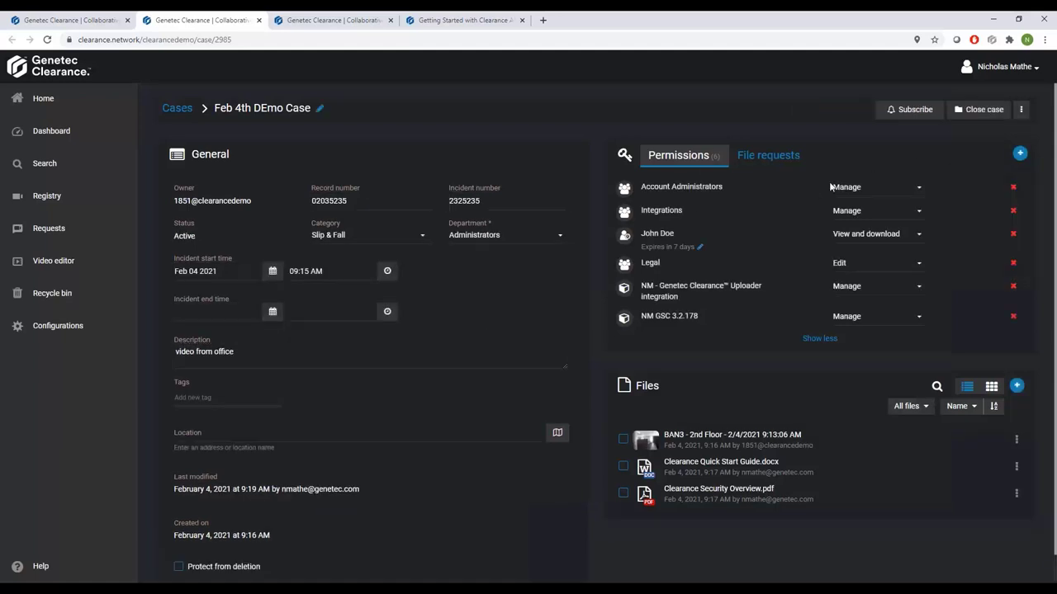
- Open the case's Audit trail from its actions menu and show all entry details
{"action": "left_click", "coordinate": [1023, 115]}
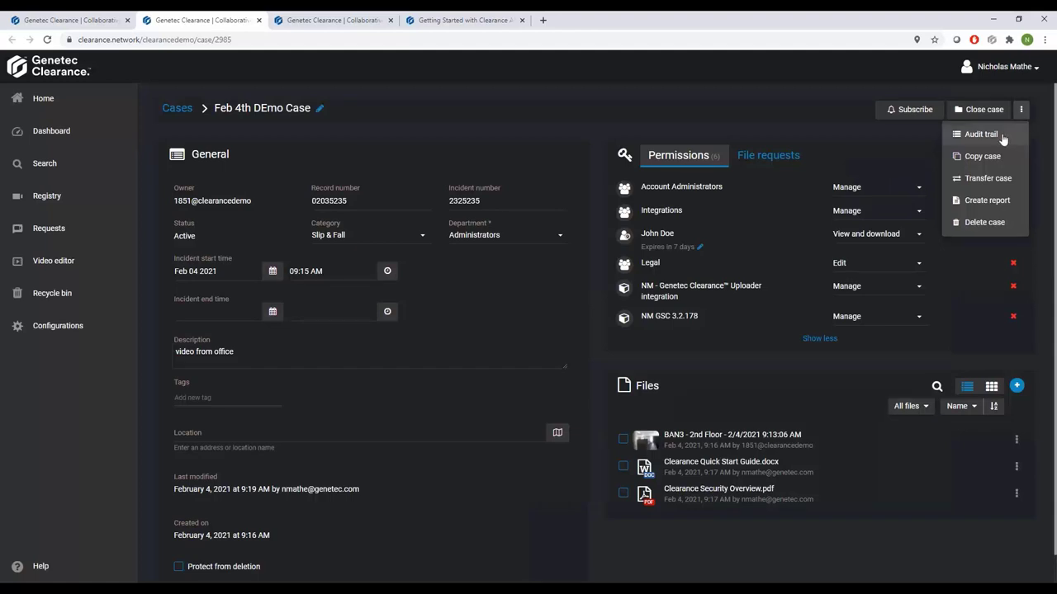
{"action": "left_click", "coordinate": [1002, 137]}
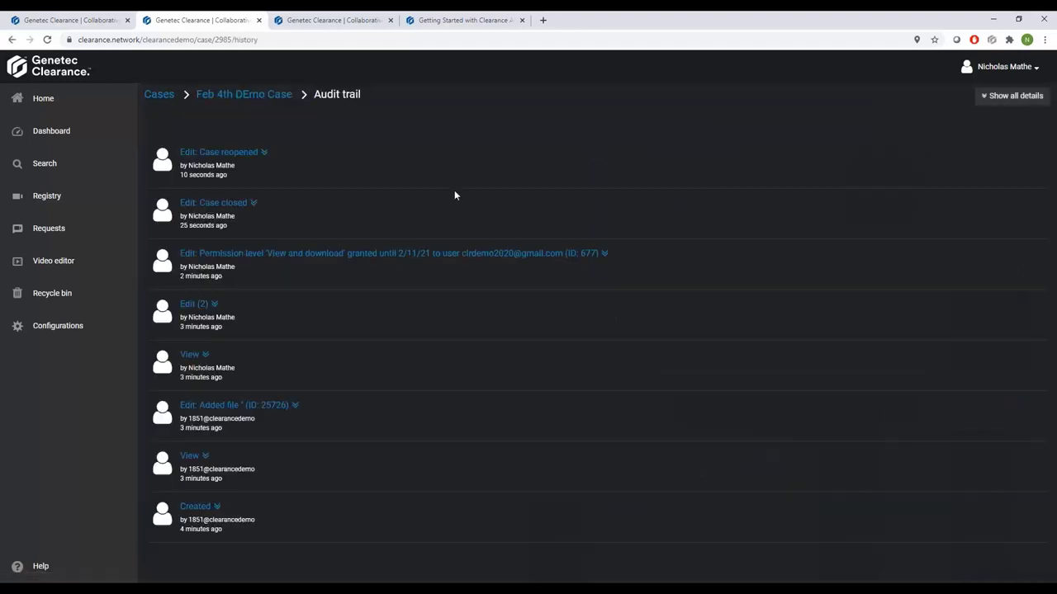
{"action": "left_click", "coordinate": [981, 96]}
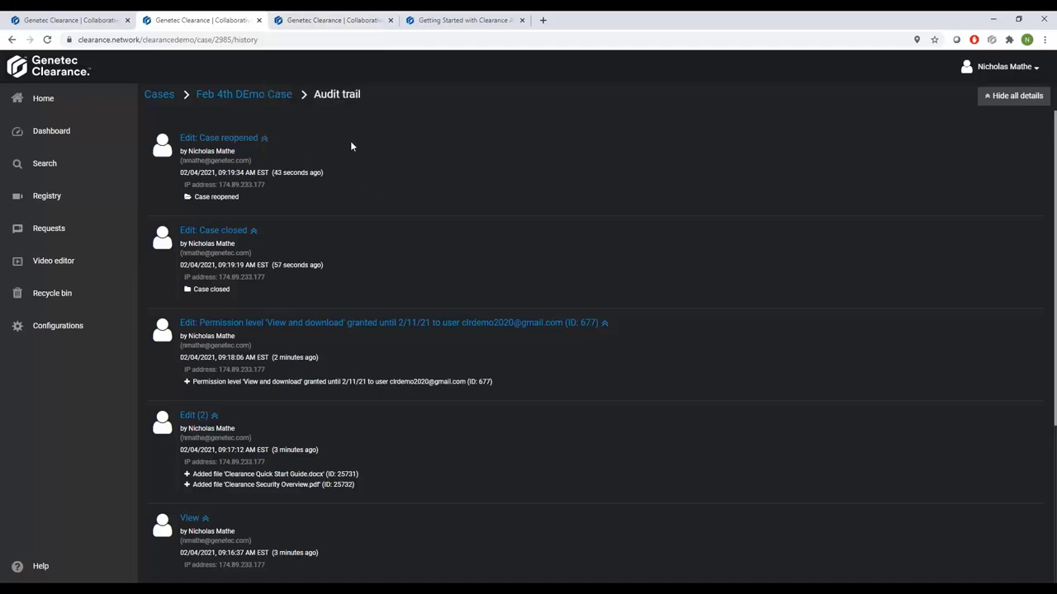
- Switch to the Registry tab showing the Chicago map of cameras and participants
{"action": "left_click", "coordinate": [336, 21]}
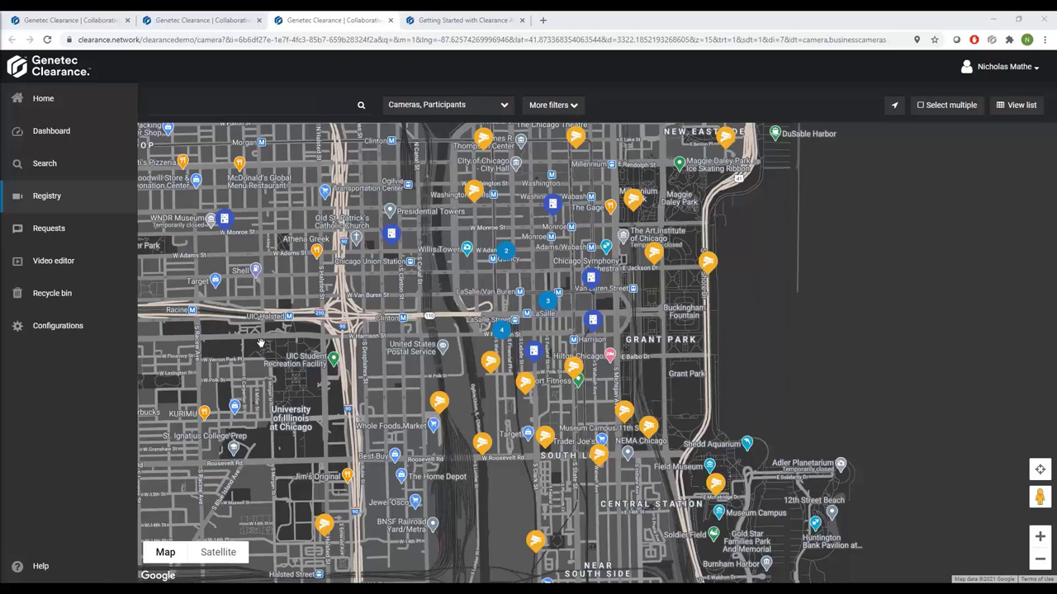
{"action": "left_click", "coordinate": [440, 404]}
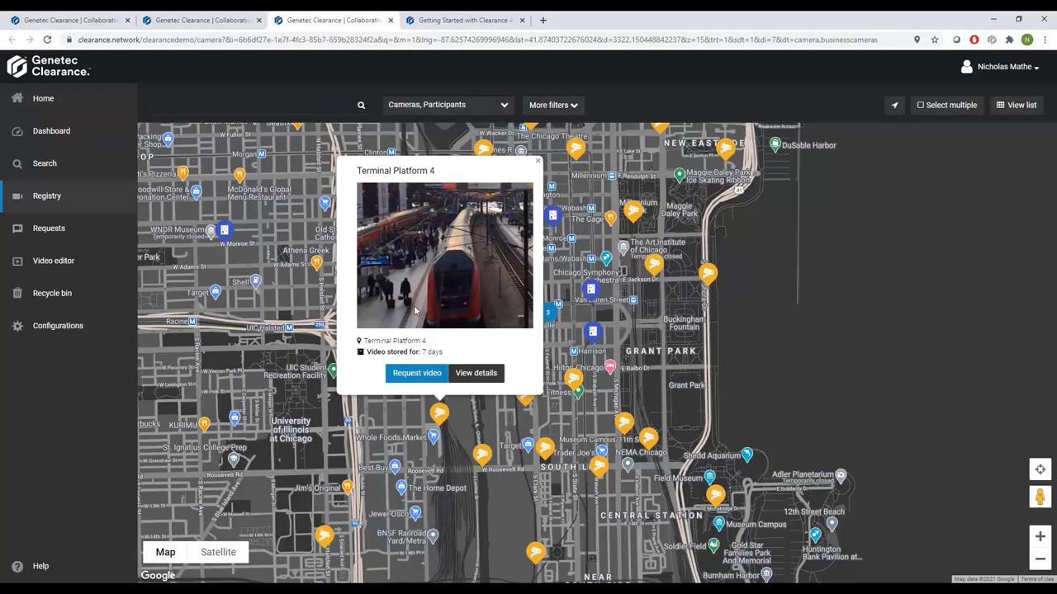
{"action": "left_click", "coordinate": [536, 163]}
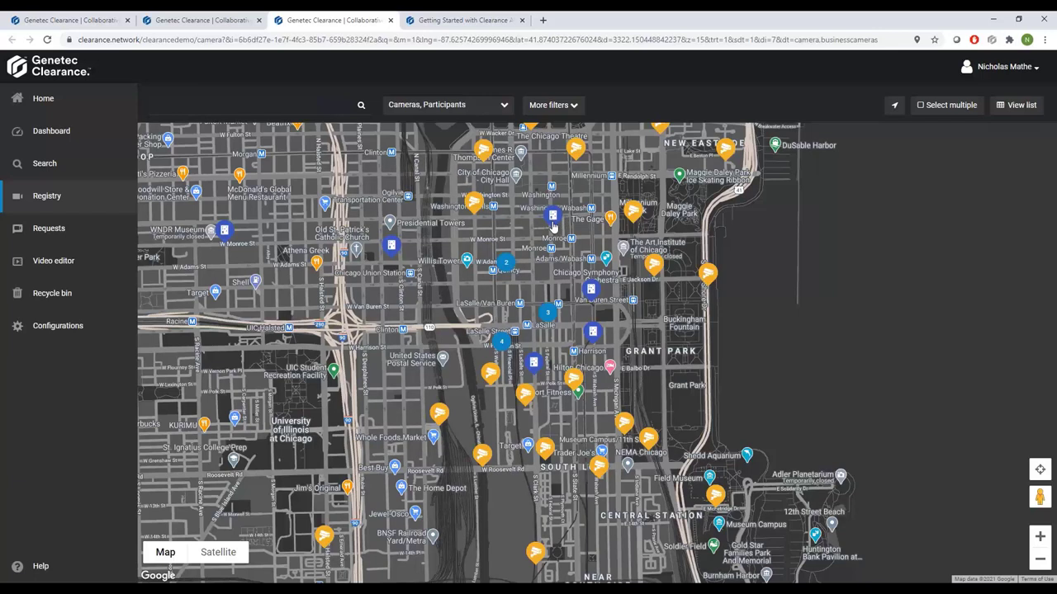
{"action": "left_click", "coordinate": [553, 219]}
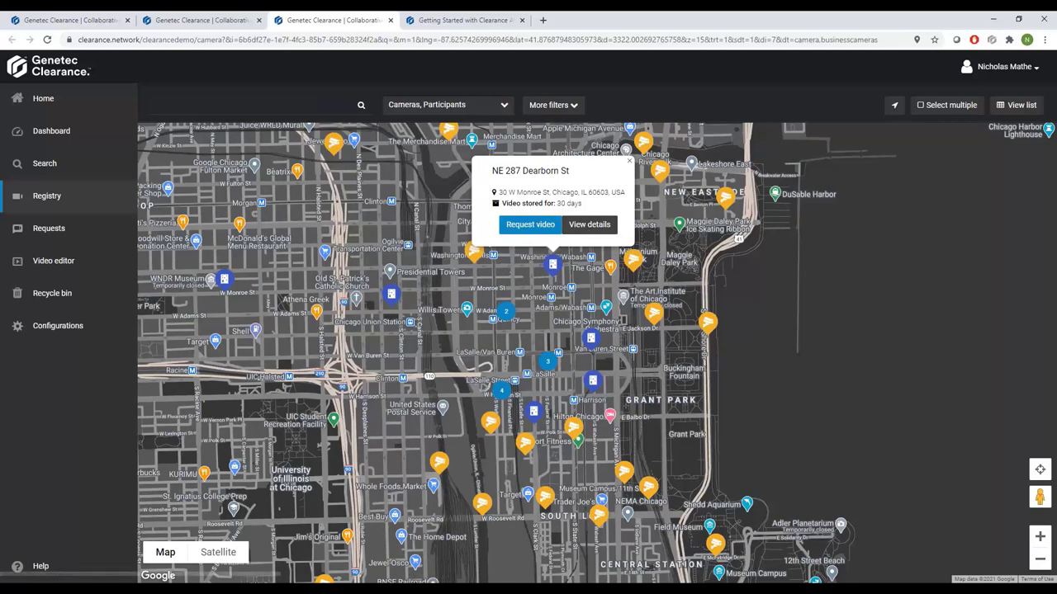
{"action": "left_click", "coordinate": [588, 224]}
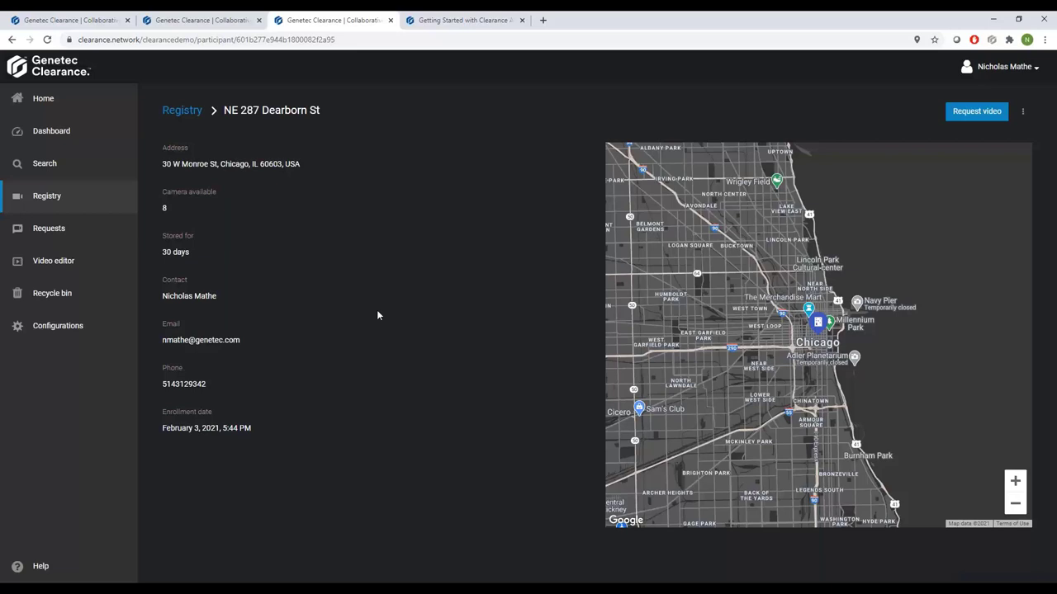
- Return to the Registry list and open the AE - Einstein Cafeteria (Bullet) camera
{"action": "left_click", "coordinate": [64, 197]}
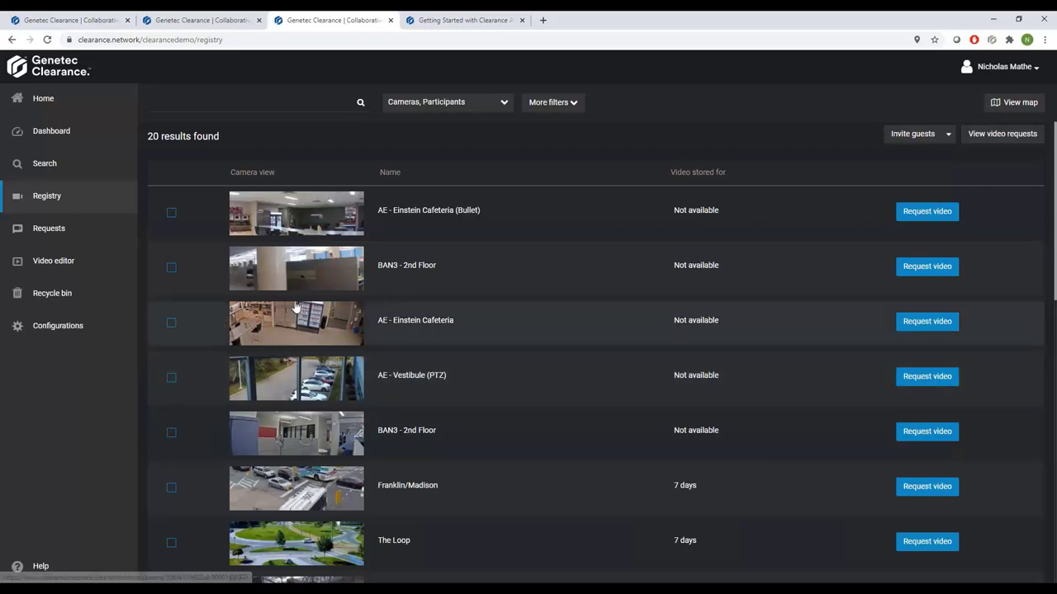
{"action": "left_click", "coordinate": [417, 216]}
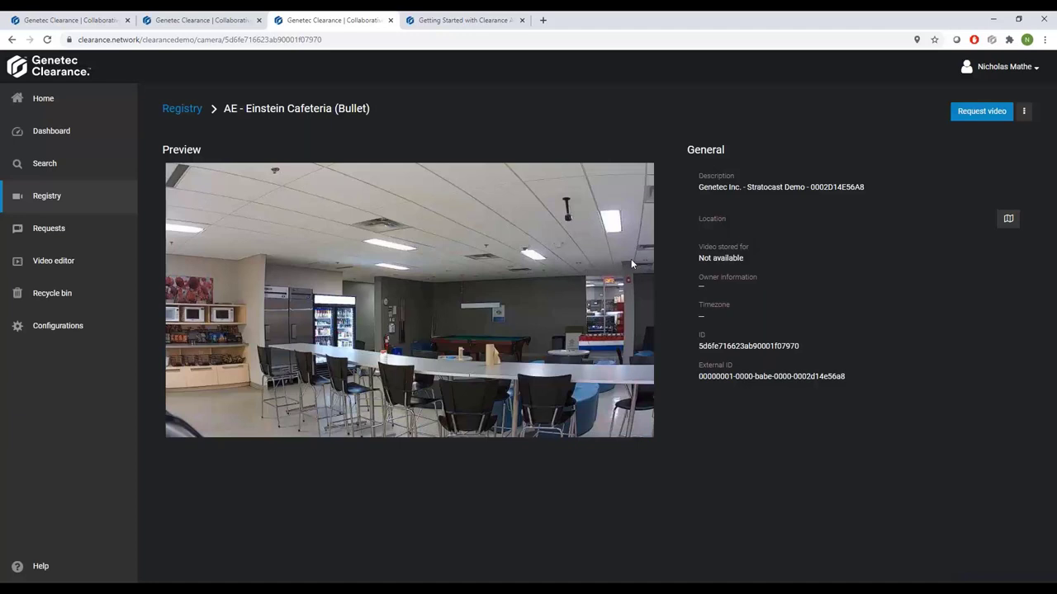
- Request video from this camera for 09:11–09:13 AM on Feb 04 2021 and continue
{"action": "left_click", "coordinate": [980, 113]}
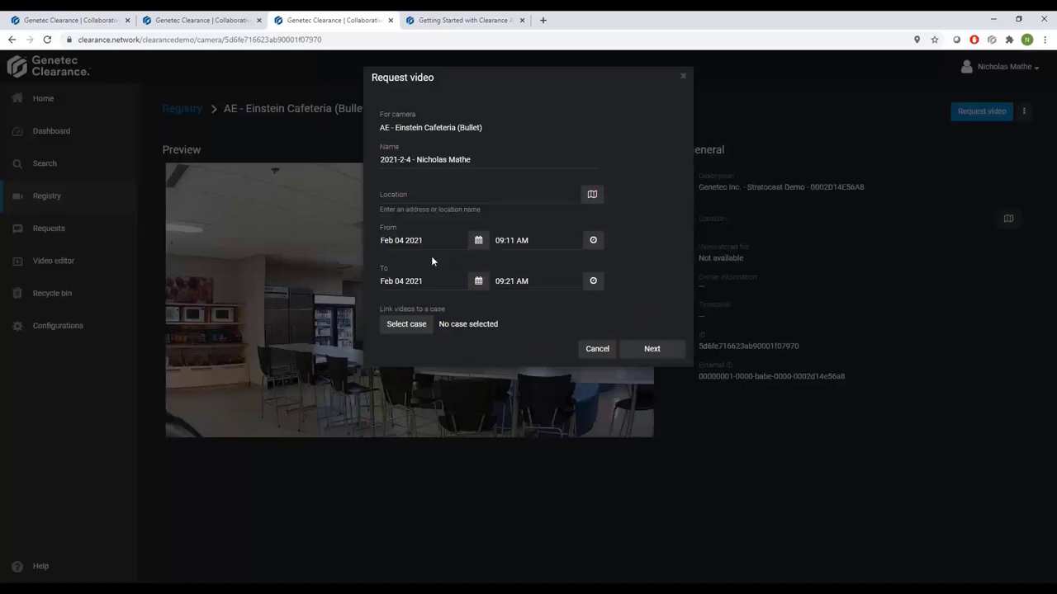
{"action": "left_click", "coordinate": [515, 283]}
{"action": "key", "text": "BackSpace"}
{"action": "key", "text": "BackSpace"}
{"action": "type", "text": "12"}
{"action": "key", "text": "BackSpace"}
{"action": "type", "text": "3"}
{"action": "left_click", "coordinate": [650, 350]}
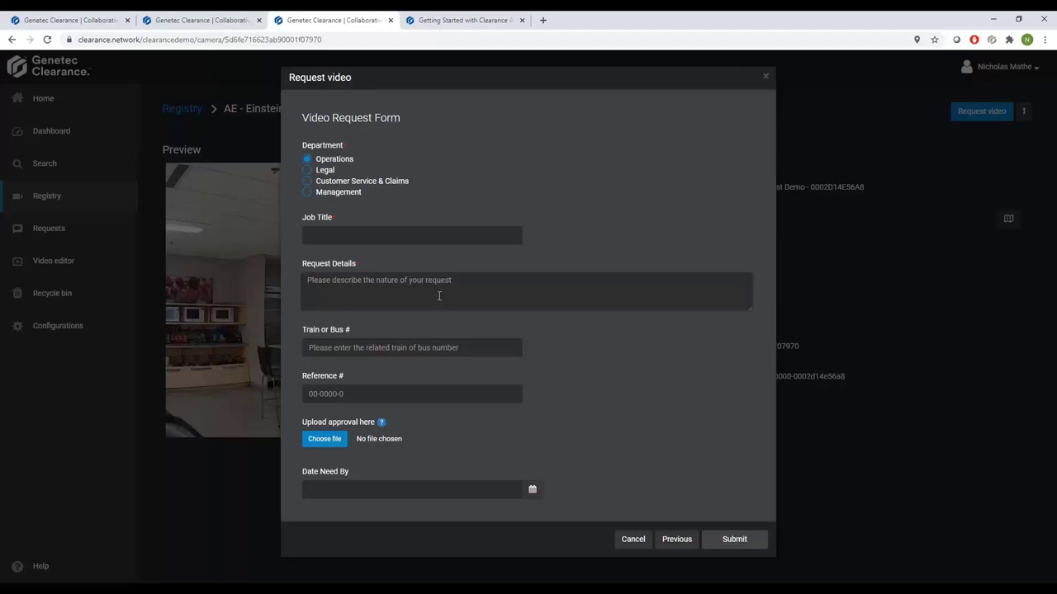
- Submit the request as Technician, 'Video request from platform', train 23582352, plus a reference number
{"action": "left_click", "coordinate": [329, 236]}
{"action": "type", "text": "Tech"}
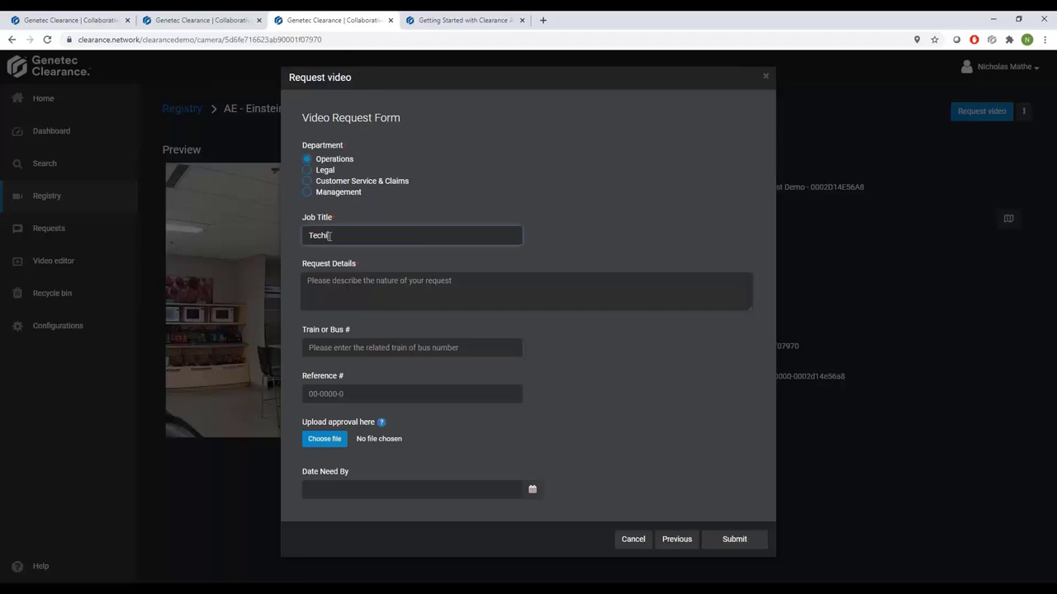
{"action": "type", "text": "nician"}
{"action": "key", "text": "Tab"}
{"action": "type", "text": "Video Re"}
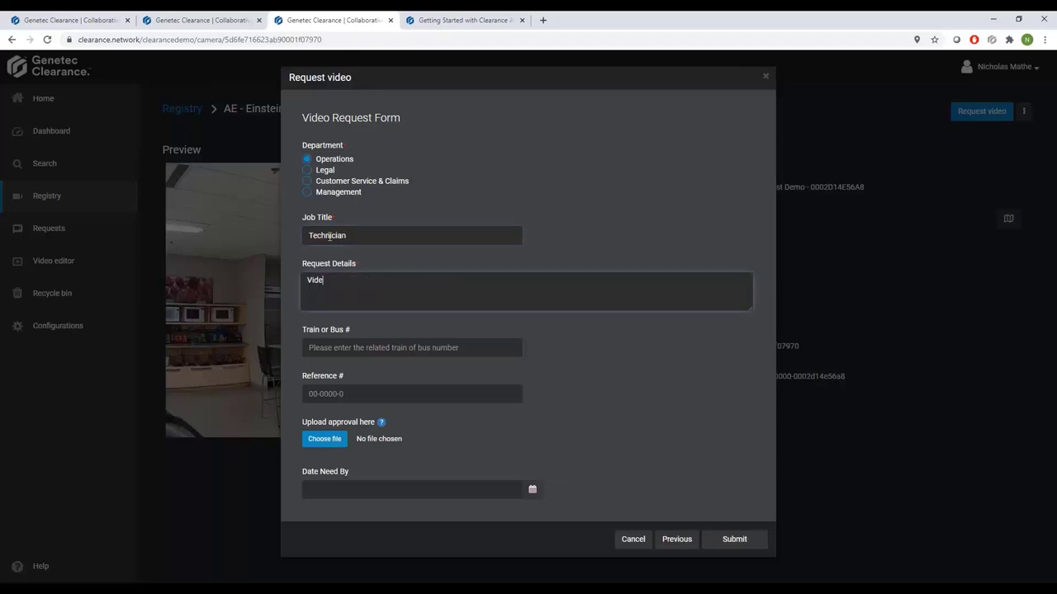
{"action": "key", "text": "BackSpace"}
{"action": "key", "text": "BackSpace"}
{"action": "type", "text": "request from platform"}
{"action": "key", "text": "Tab"}
{"action": "type", "text": "23582352"}
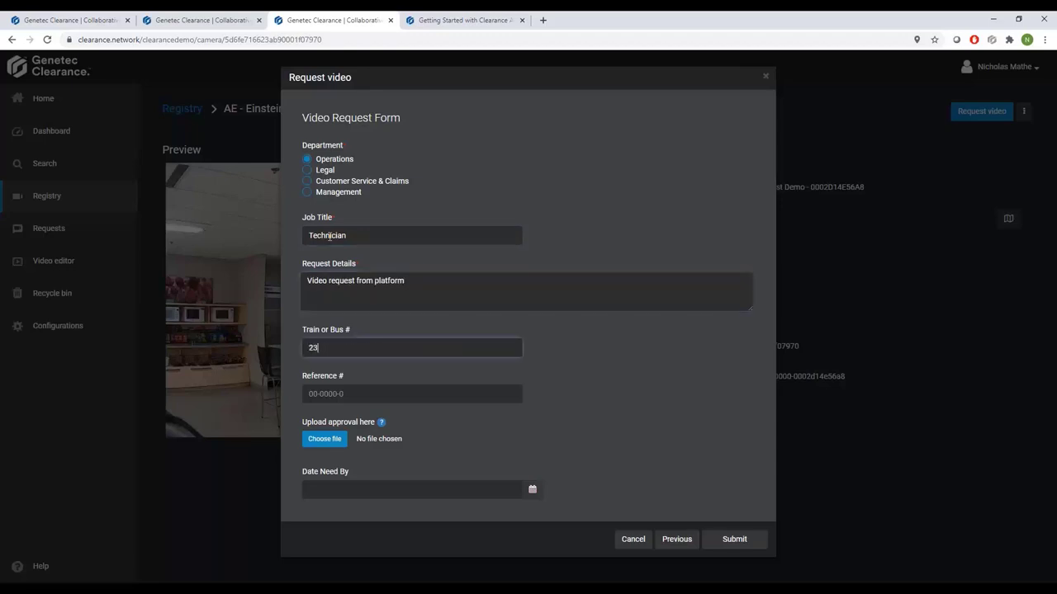
{"action": "key", "text": "Tab"}
{"action": "type", "text": "992935235"}
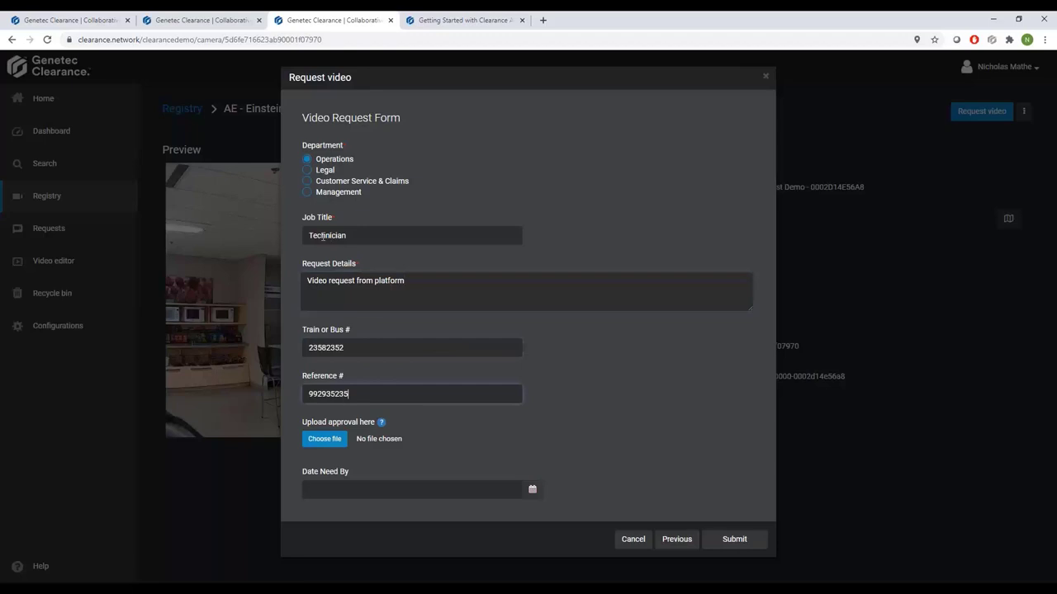
{"action": "left_click", "coordinate": [734, 539]}
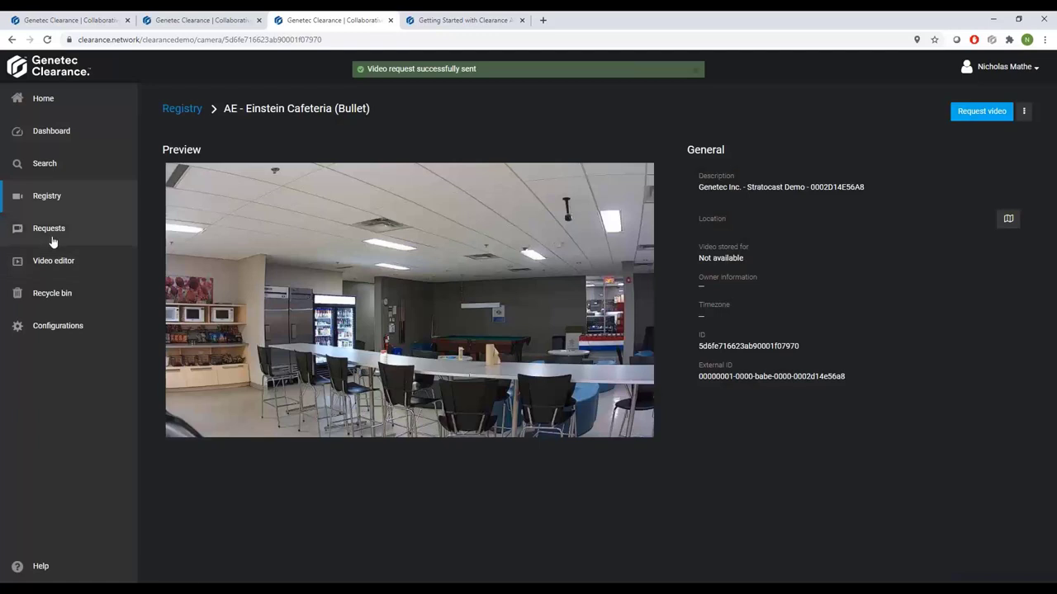
{"action": "left_click", "coordinate": [51, 240]}
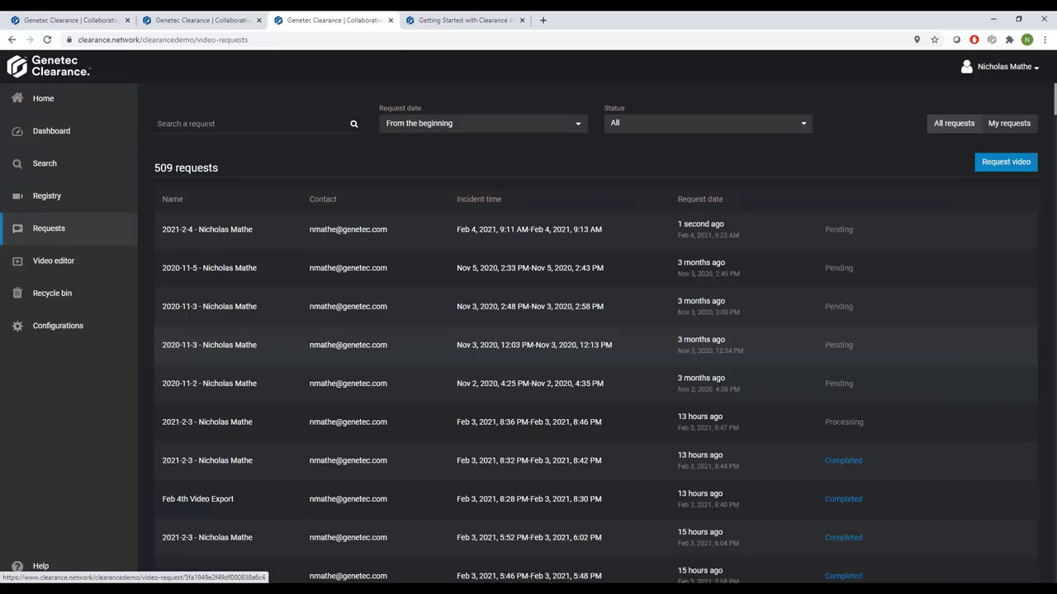
- Approve the newest 2021-2-4 pending request, confirming it has been reviewed
{"action": "left_click", "coordinate": [335, 238]}
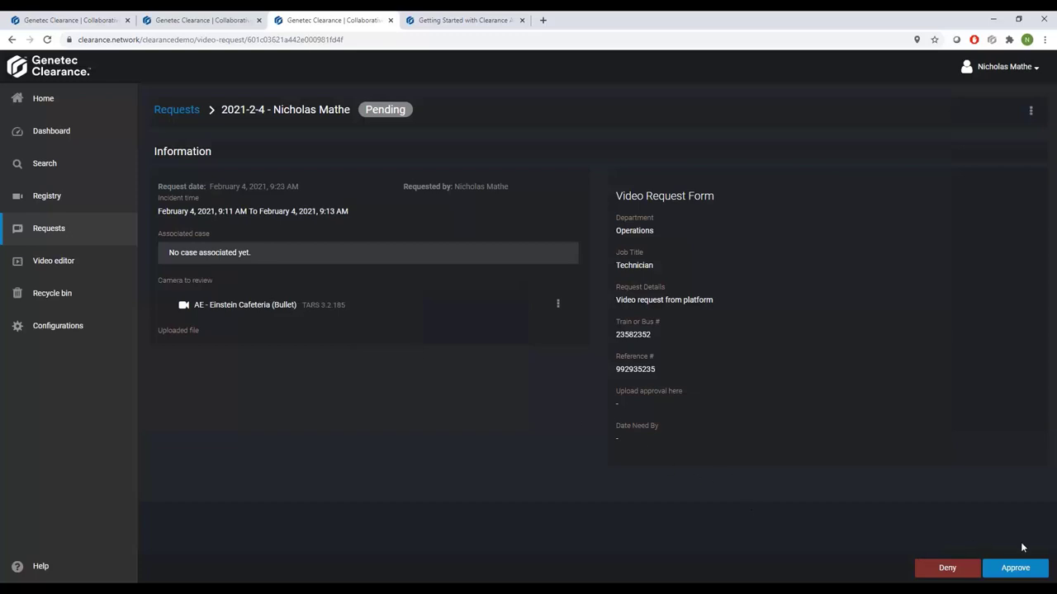
{"action": "left_click", "coordinate": [1016, 569]}
{"action": "left_click", "coordinate": [376, 164]}
{"action": "left_click", "coordinate": [646, 204]}
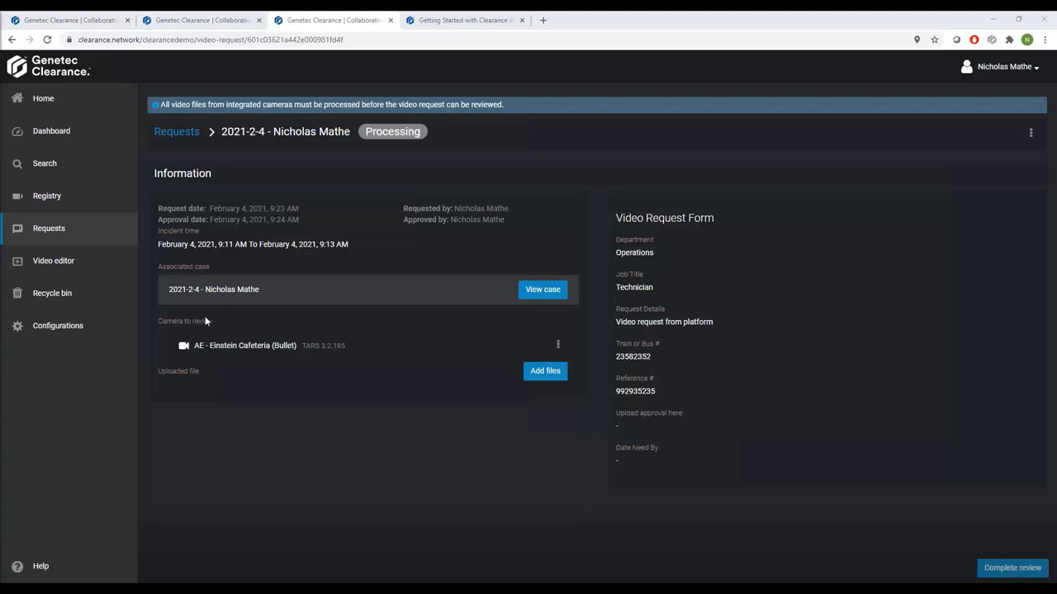
- Show the Registry as a map centered on Chicago, IL, USA and select the NE 287 Dearborn St camera
{"action": "left_click", "coordinate": [63, 202]}
{"action": "left_click", "coordinate": [1013, 102]}
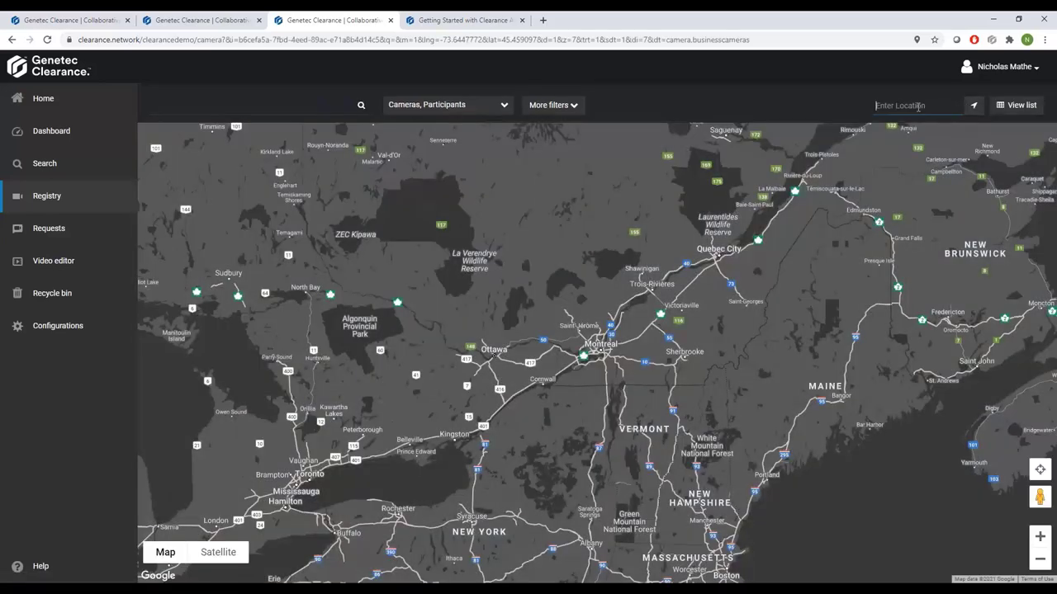
{"action": "left_click", "coordinate": [917, 106]}
{"action": "type", "text": "ch"}
{"action": "type", "text": "icago"}
{"action": "left_click", "coordinate": [906, 125]}
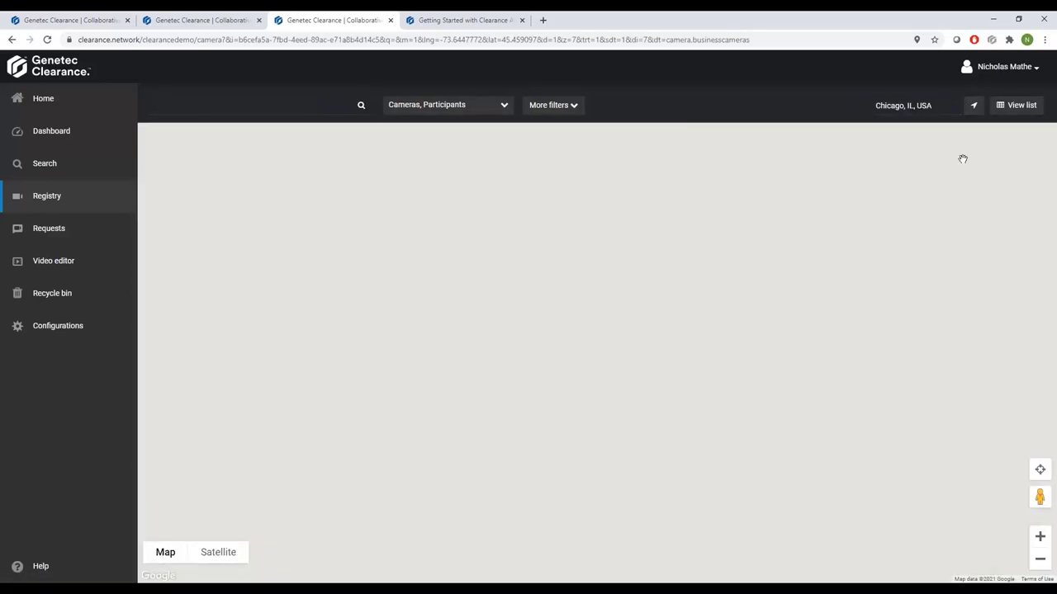
{"action": "scroll", "coordinate": [585, 355], "scroll_direction": "up", "scroll_amount": 2}
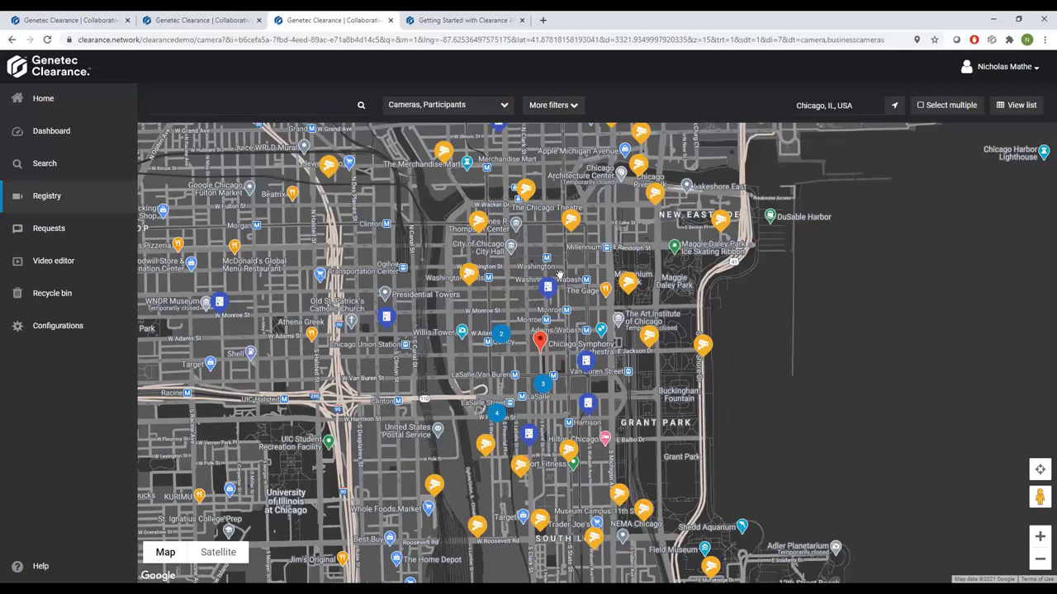
{"action": "left_click", "coordinate": [551, 291]}
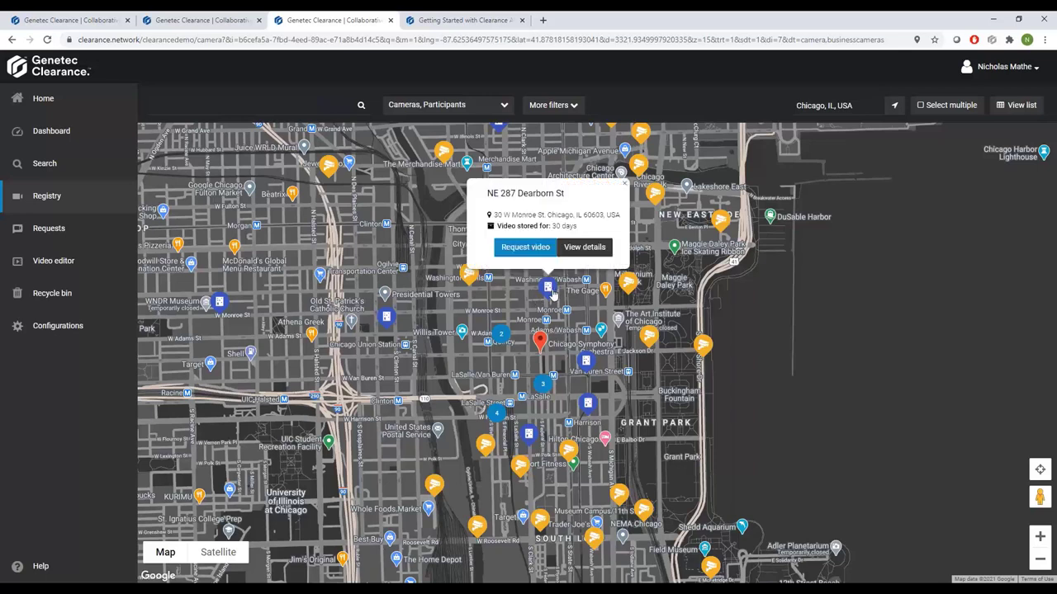
{"action": "left_click", "coordinate": [579, 251]}
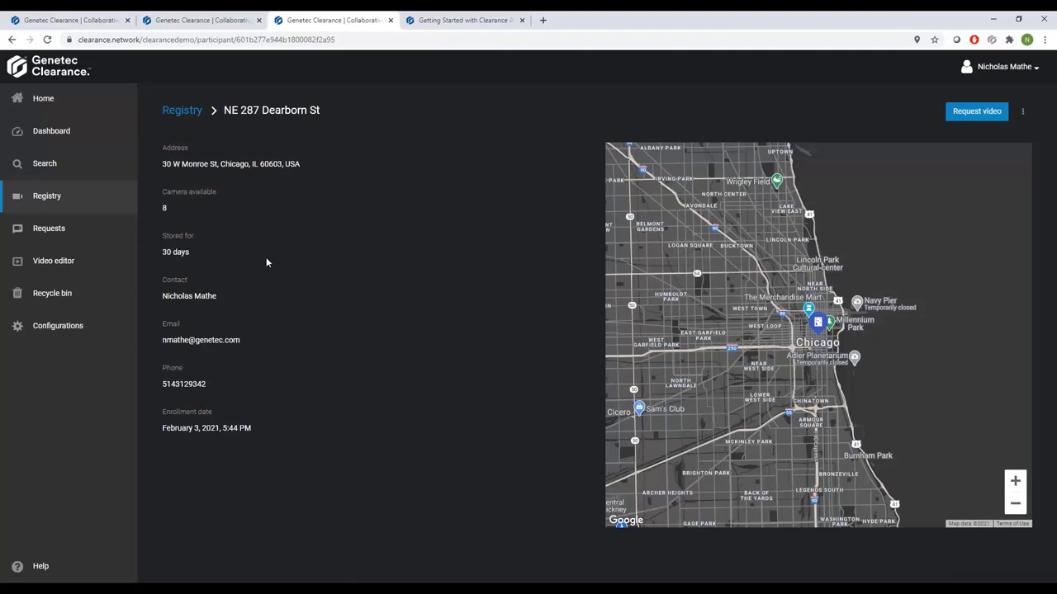
{"action": "left_click", "coordinate": [977, 111]}
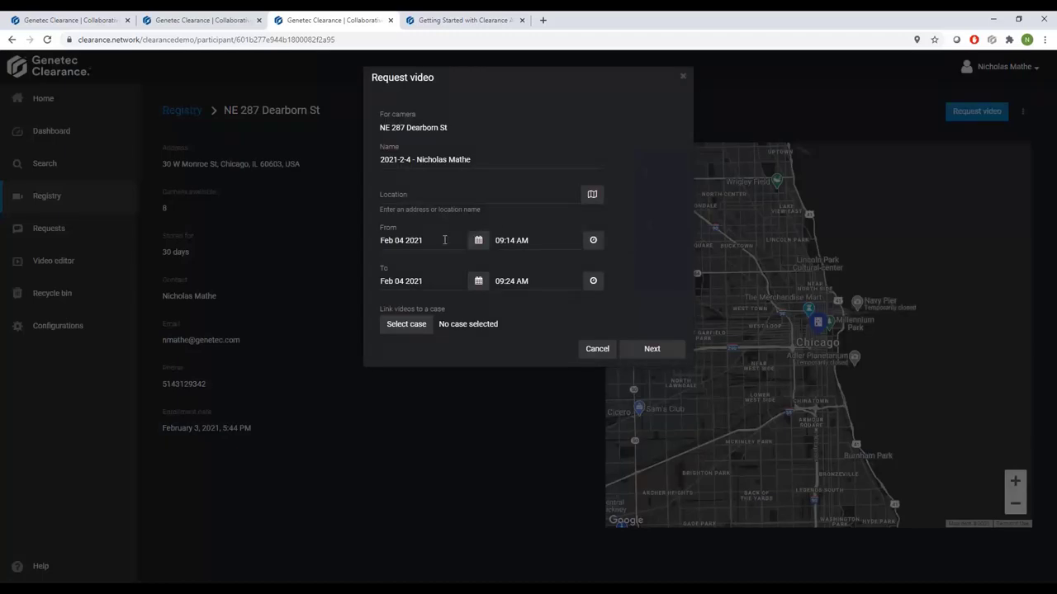
{"action": "left_click", "coordinate": [425, 198]}
{"action": "type", "text": "chicag"}
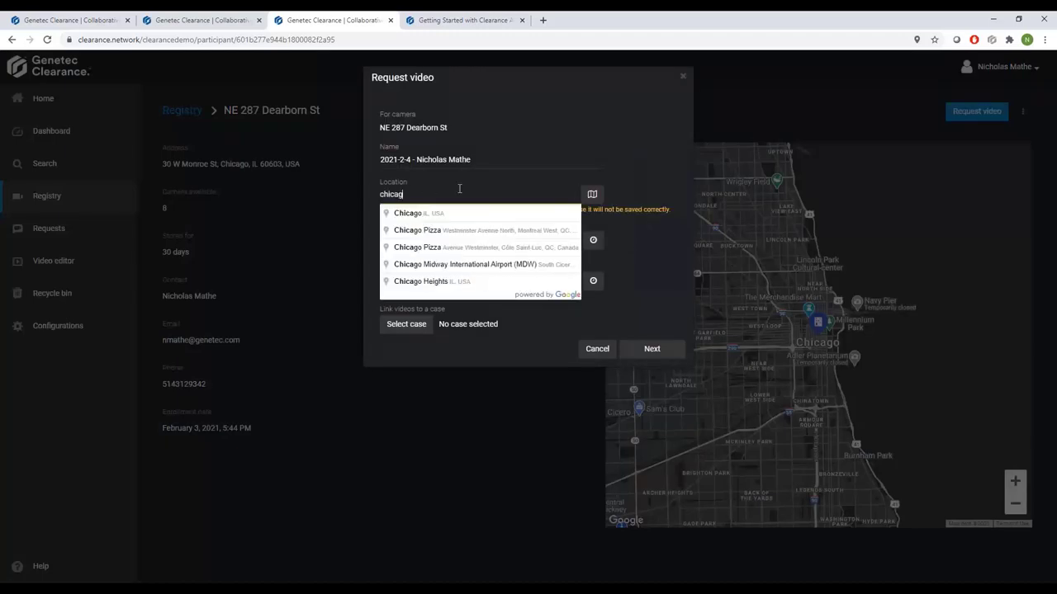
{"action": "left_click", "coordinate": [444, 214]}
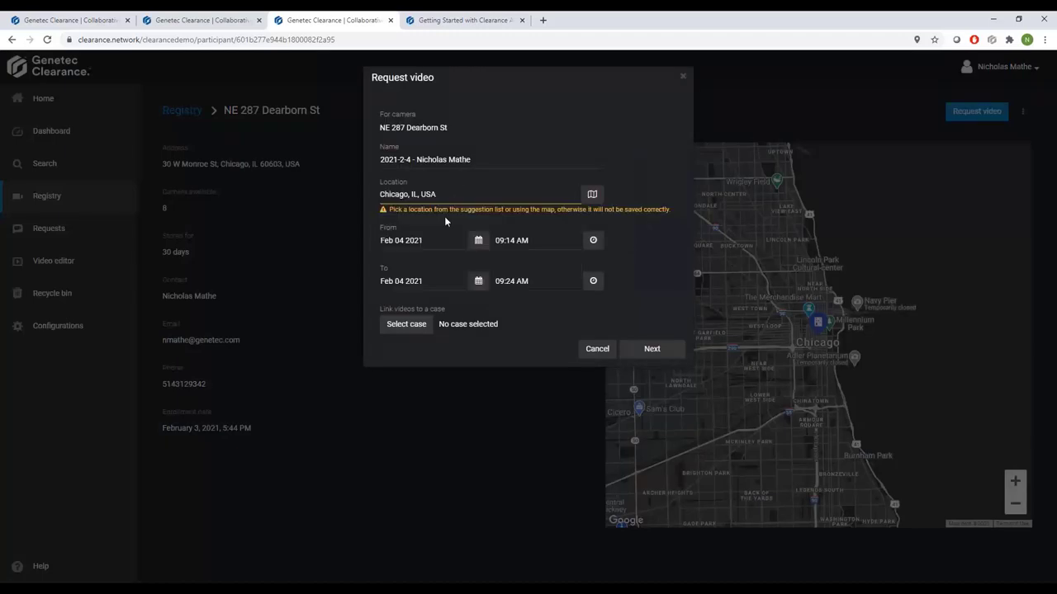
{"action": "left_click", "coordinate": [406, 329]}
{"action": "left_click", "coordinate": [419, 349]}
{"action": "type", "text": "fe"}
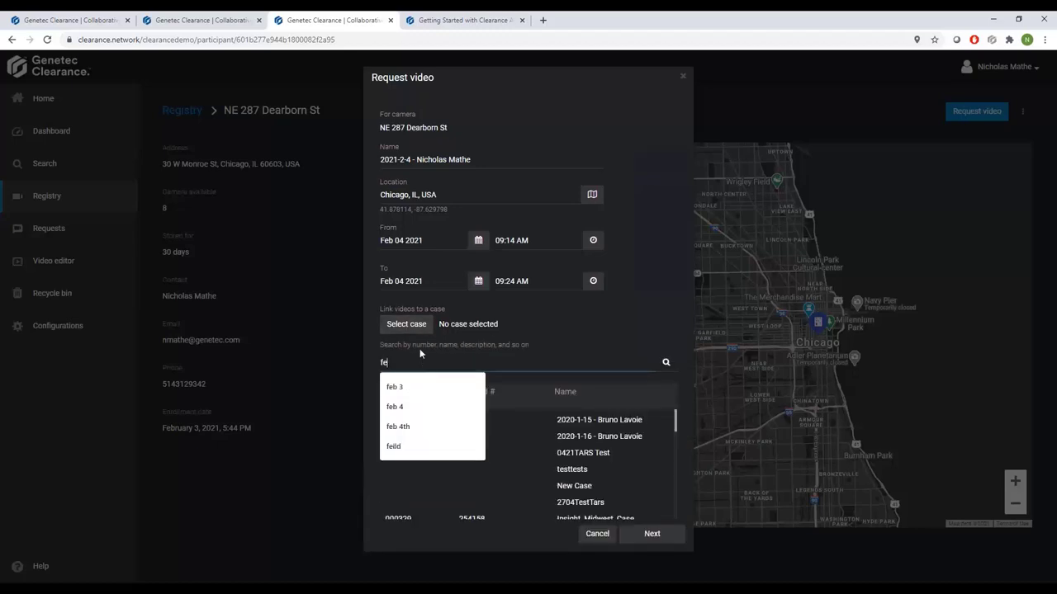
{"action": "type", "text": "b 4th"}
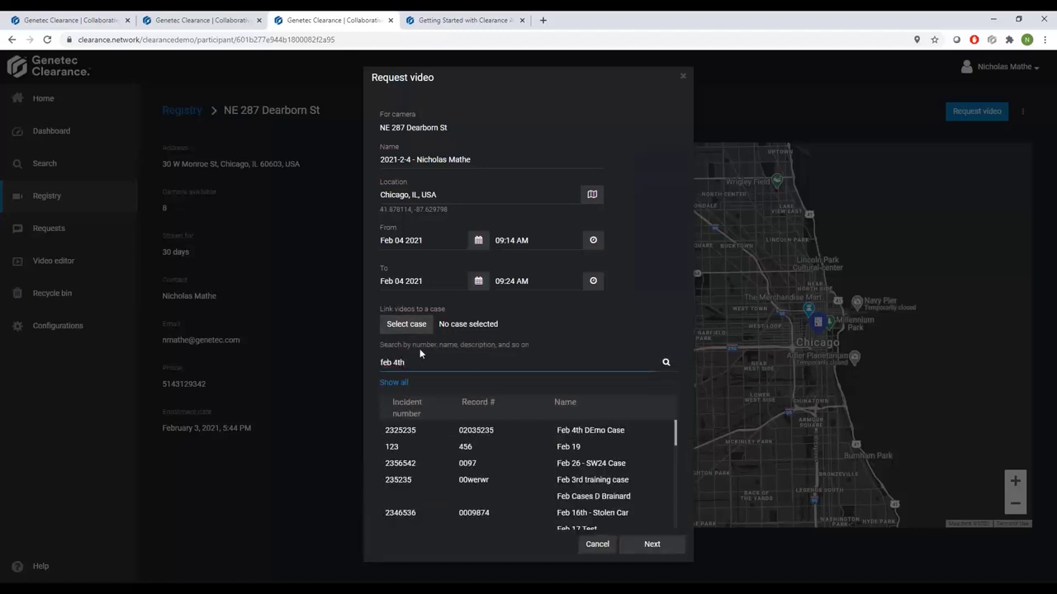
{"action": "left_click", "coordinate": [562, 432]}
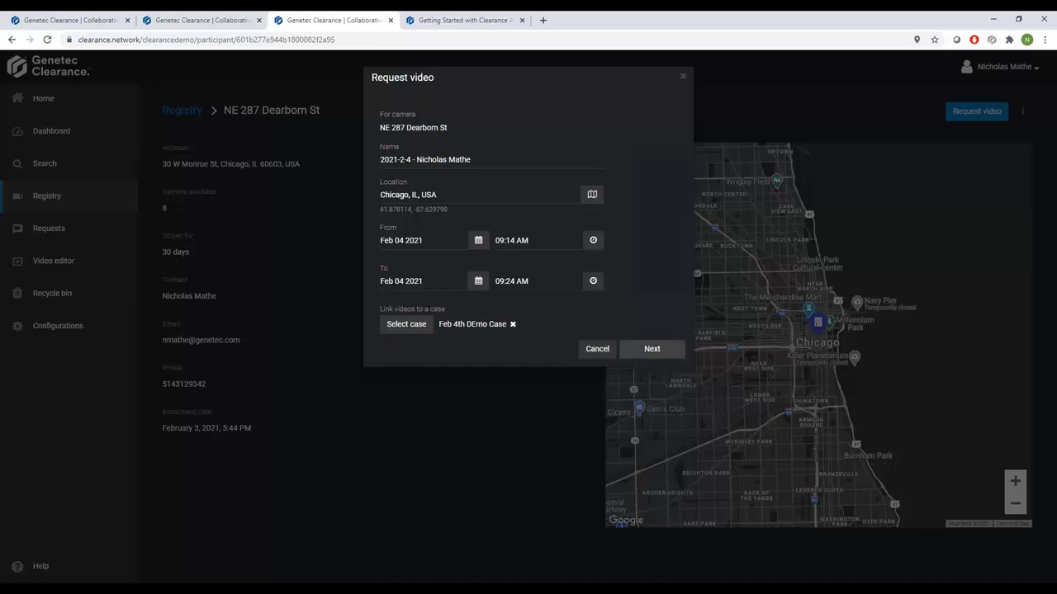
{"action": "left_click", "coordinate": [652, 347]}
- Submit the form as Technician, 'video from station', train 2352359, plus a reference number
{"action": "left_click", "coordinate": [330, 235]}
{"action": "type", "text": "Technician"}
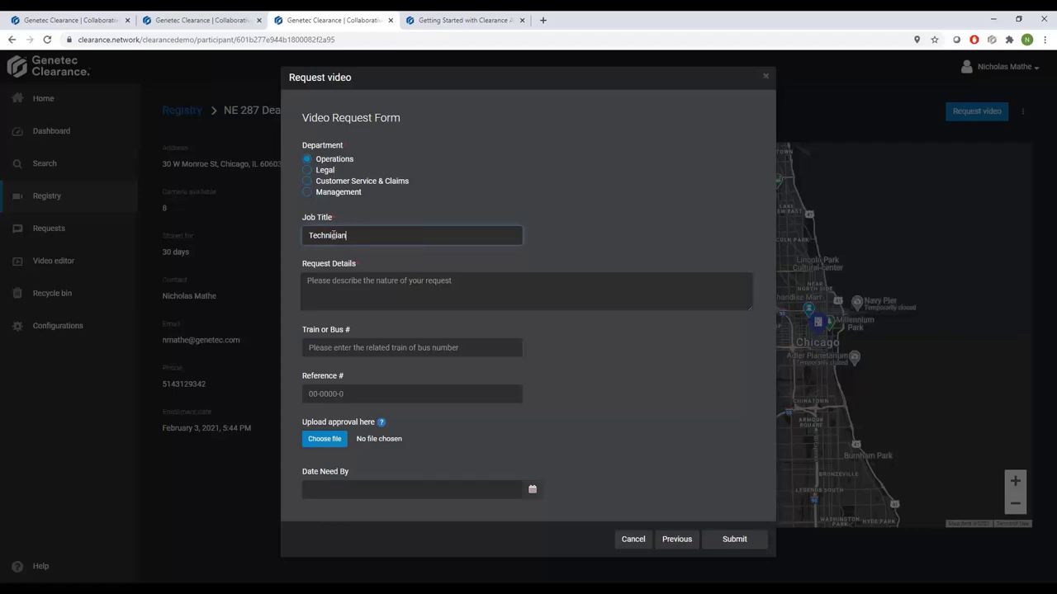
{"action": "key", "text": "Tab"}
{"action": "type", "text": "vde"}
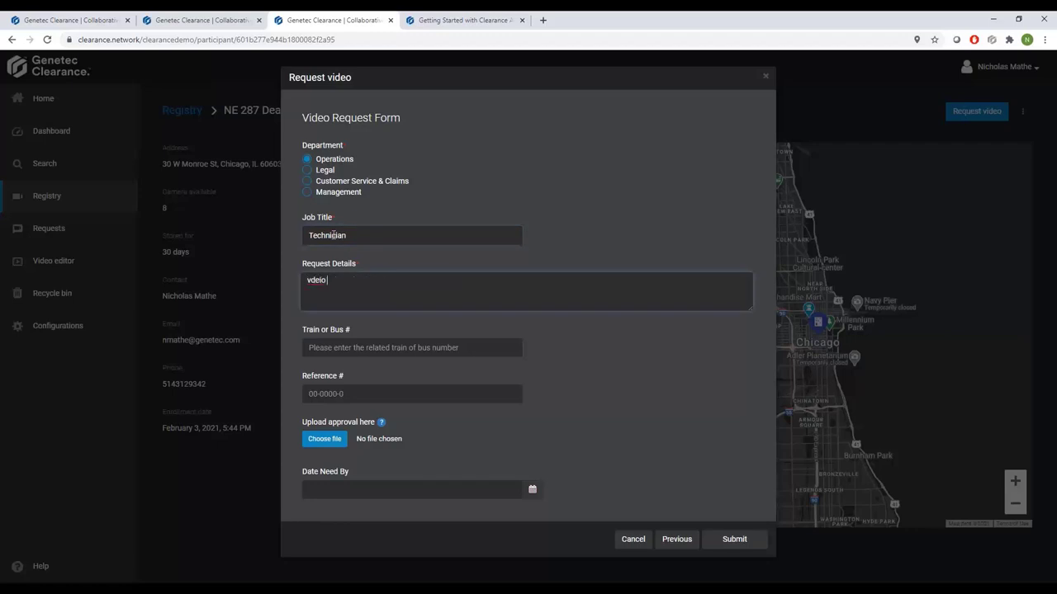
{"action": "key", "text": "BackSpace"}
{"action": "key", "text": "BackSpace"}
{"action": "type", "text": "ideo from station"}
{"action": "key", "text": "Tab"}
{"action": "type", "text": "2352359"}
{"action": "key", "text": "Tab"}
{"action": "type", "text": "2352935523"}
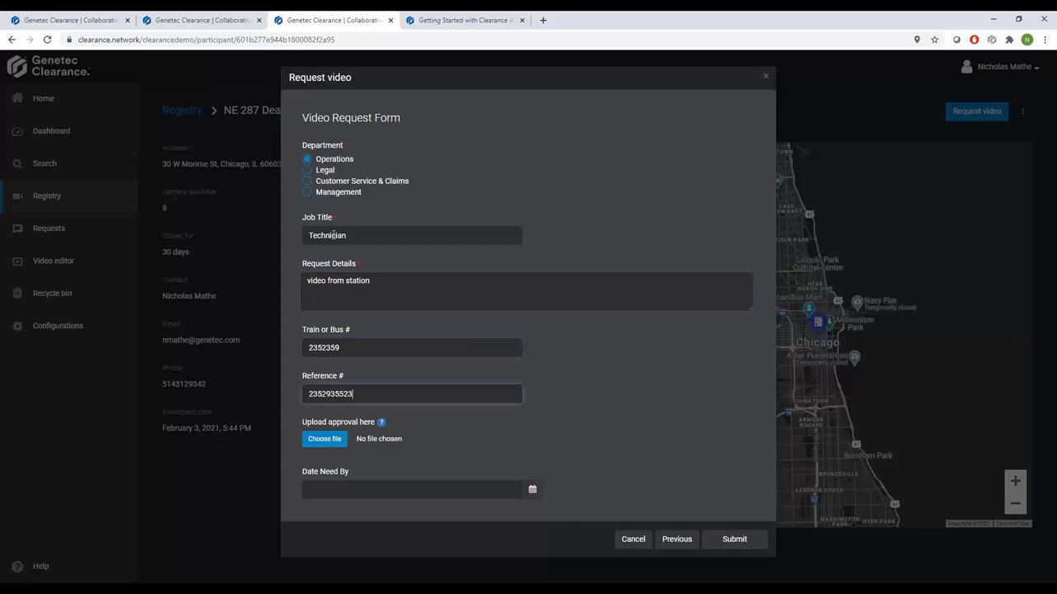
{"action": "left_click", "coordinate": [733, 541]}
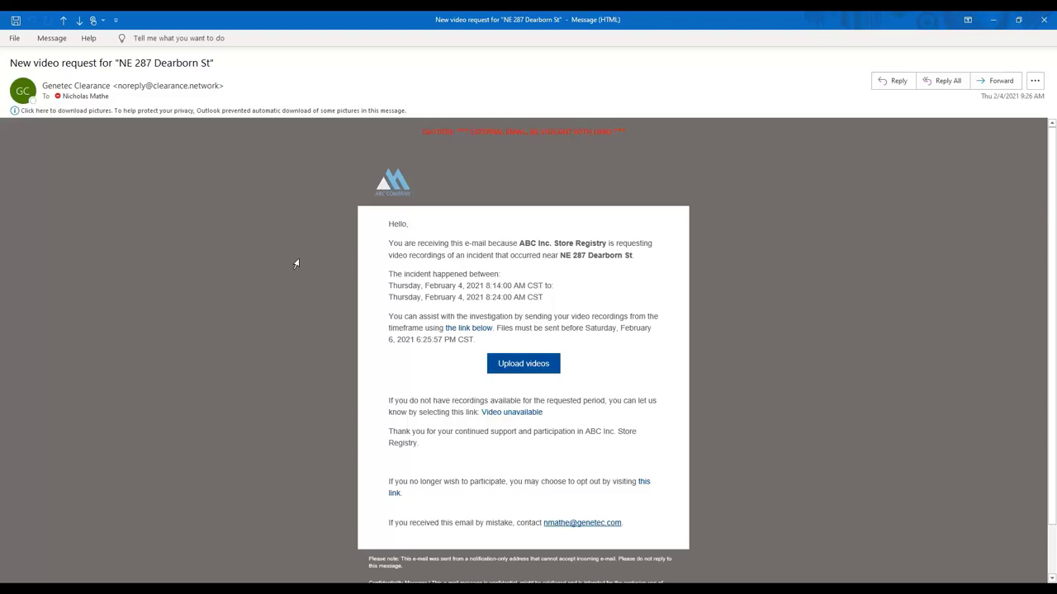
- Follow the Upload videos link in the NE 287 Dearborn St video request e-mail
{"action": "left_click", "coordinate": [520, 368]}
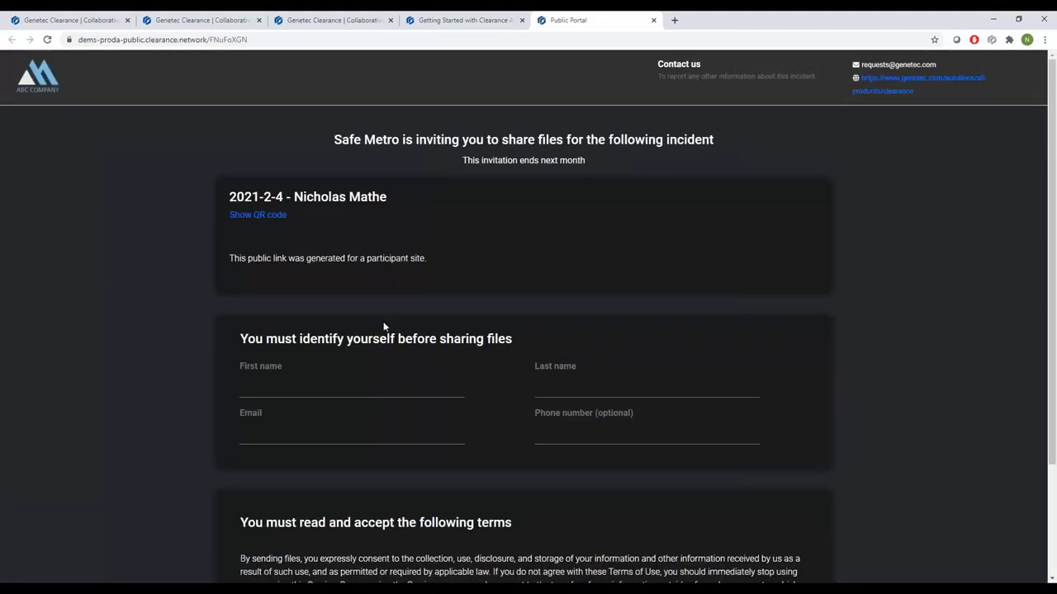
- Autofill the participant's name, e-mail and phone, accept the terms, and proceed to file sharing
{"action": "left_click", "coordinate": [331, 389]}
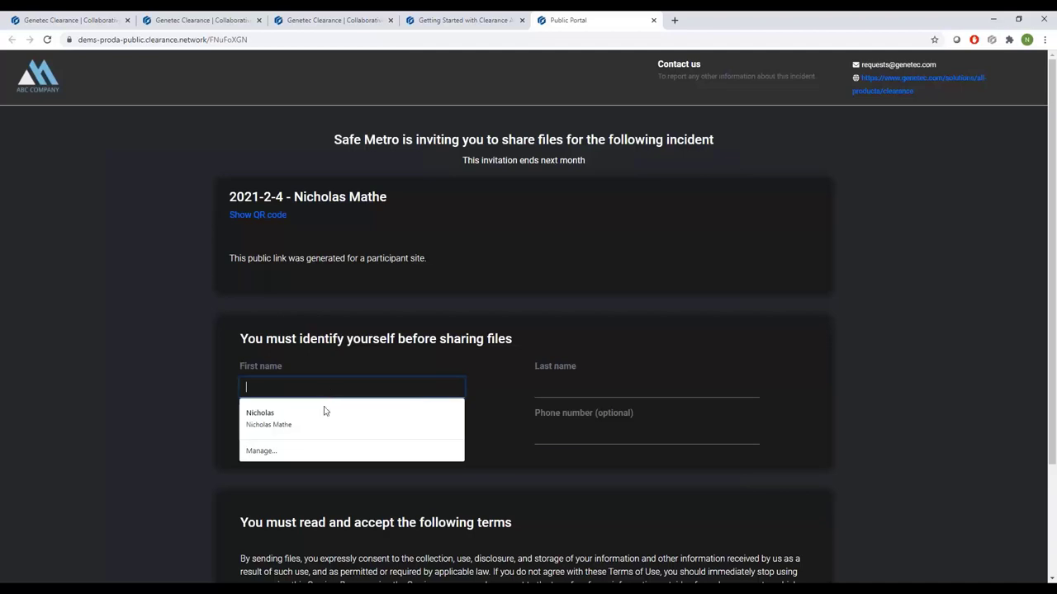
{"action": "left_click", "coordinate": [326, 411]}
{"action": "scroll", "coordinate": [203, 371], "scroll_direction": "down", "scroll_amount": 3}
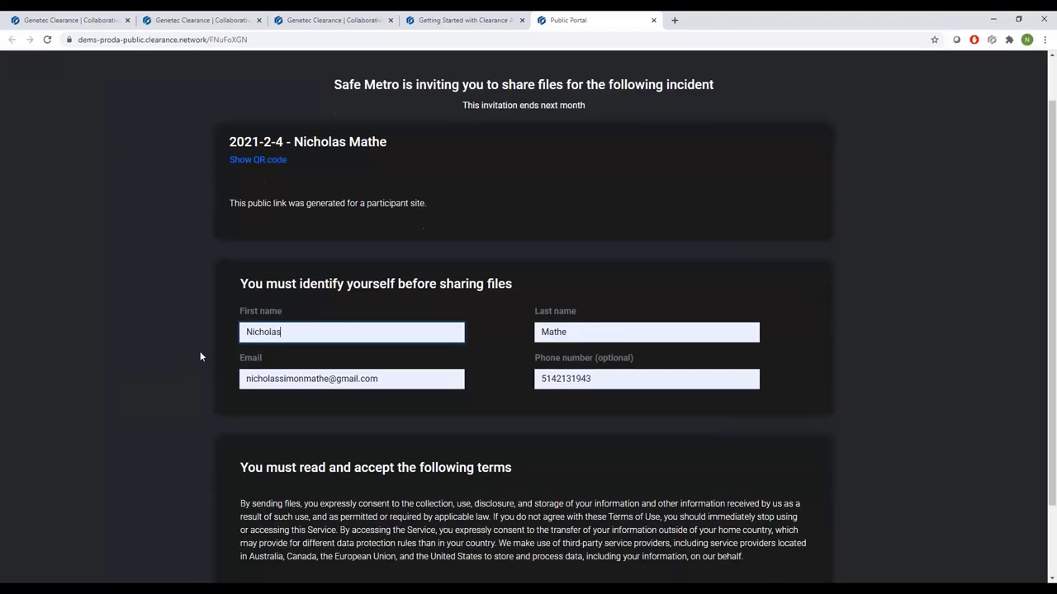
{"action": "left_click", "coordinate": [244, 503]}
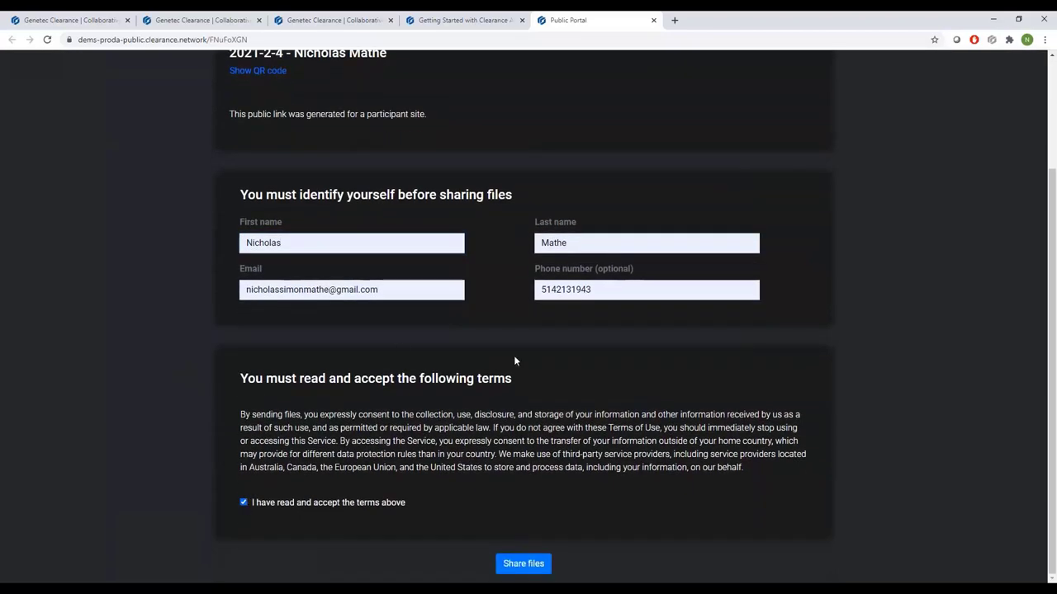
{"action": "left_click", "coordinate": [523, 564]}
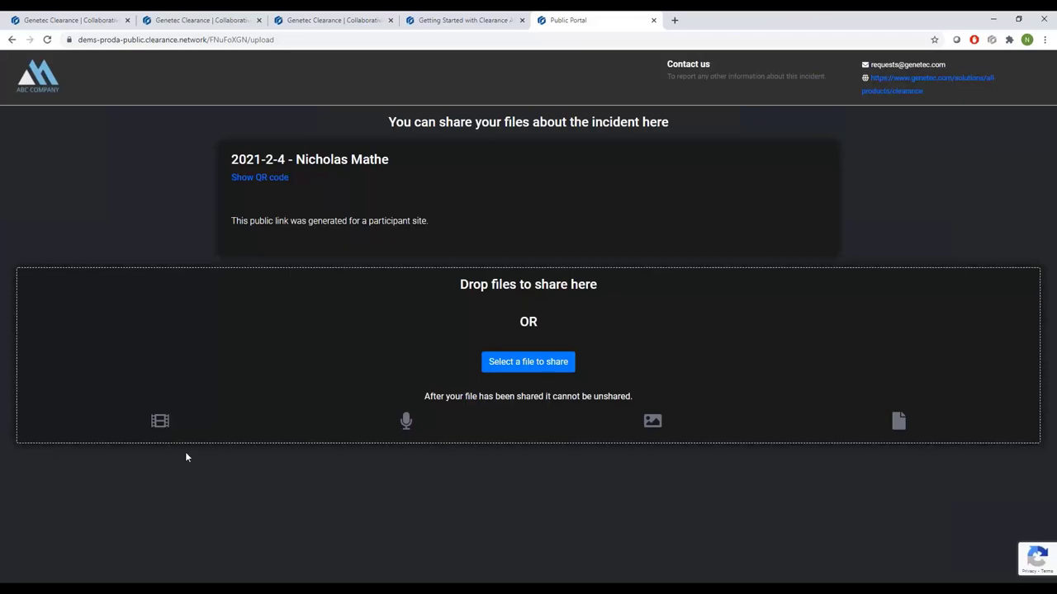
{"action": "left_click", "coordinate": [75, 583]}
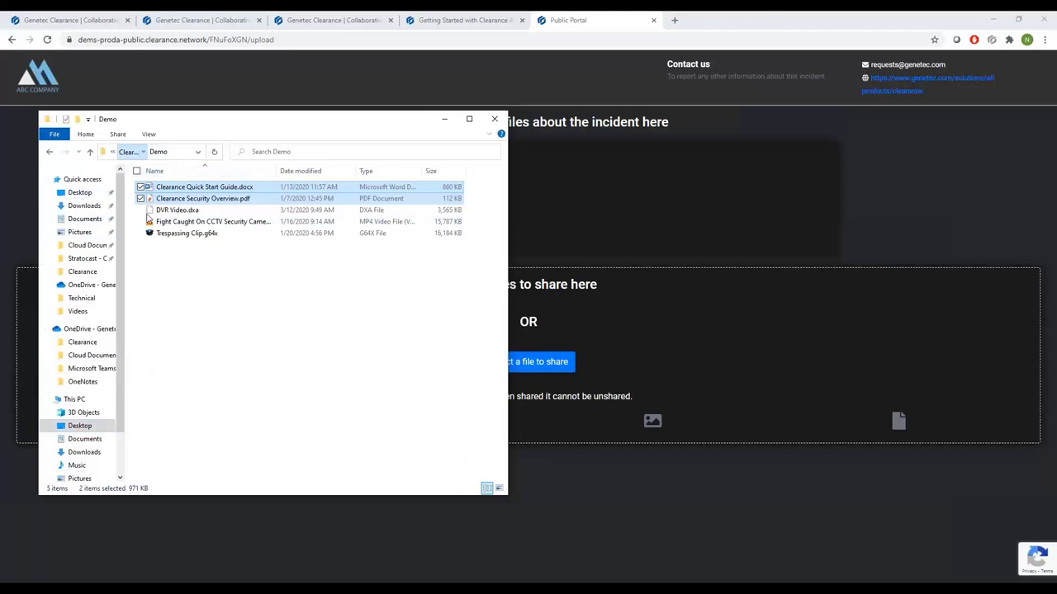
- Share Wellington St. Hit & Run.mp4 from Clearance Uploads > Videos, then return to the Clearance home tab
{"action": "left_click", "coordinate": [127, 151]}
{"action": "double_click", "coordinate": [171, 201]}
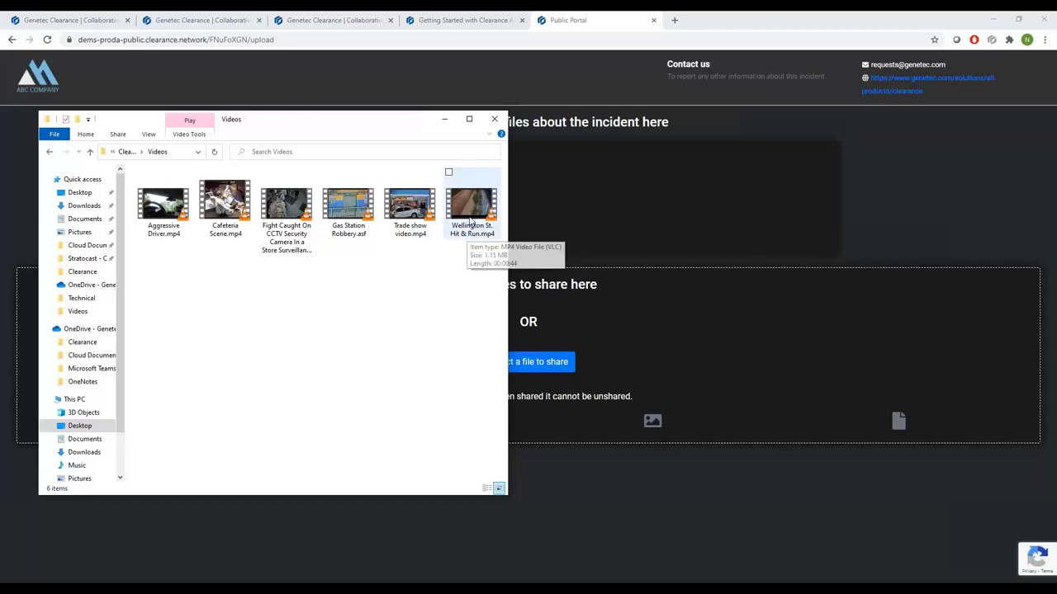
{"action": "left_click_drag", "start_coordinate": [471, 206], "coordinate": [616, 351]}
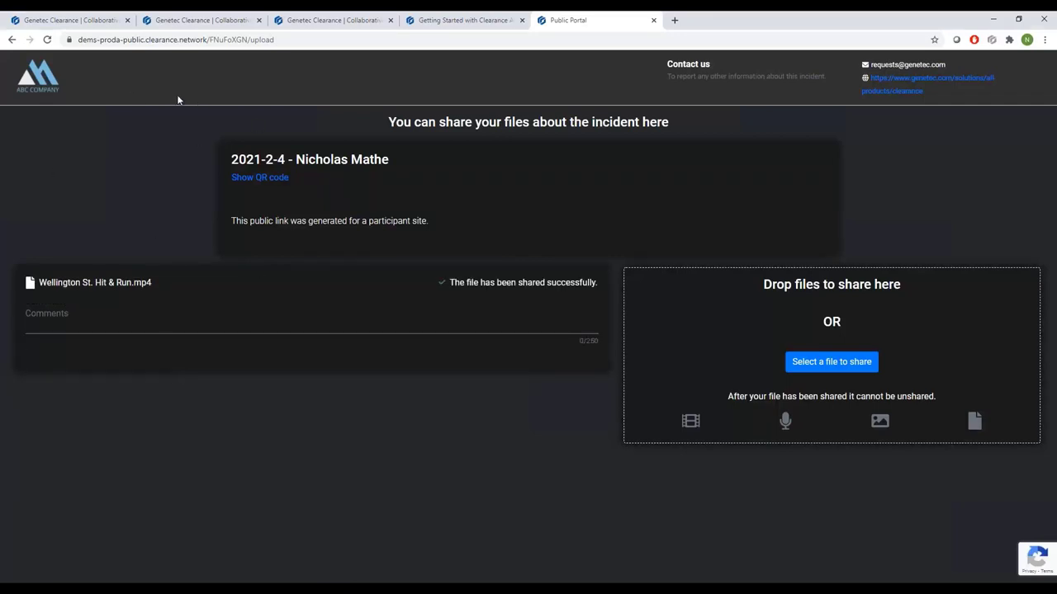
{"action": "left_click", "coordinate": [74, 19]}
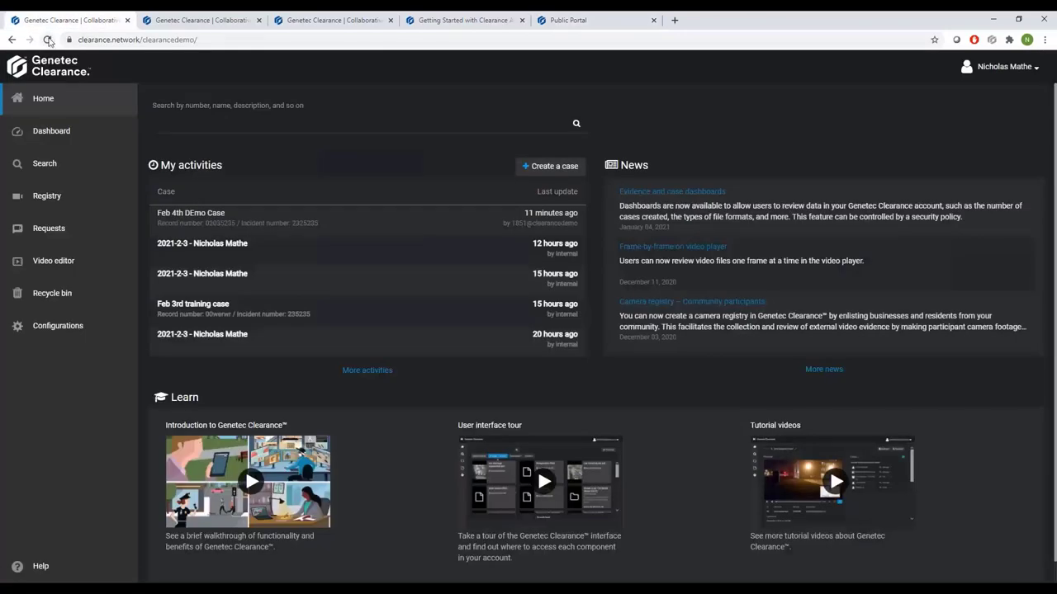
- Refresh the home page, open Feb 4th DEmo Case, and play the Wellington St. Hit & Run.mp4 upload
{"action": "left_click", "coordinate": [49, 39]}
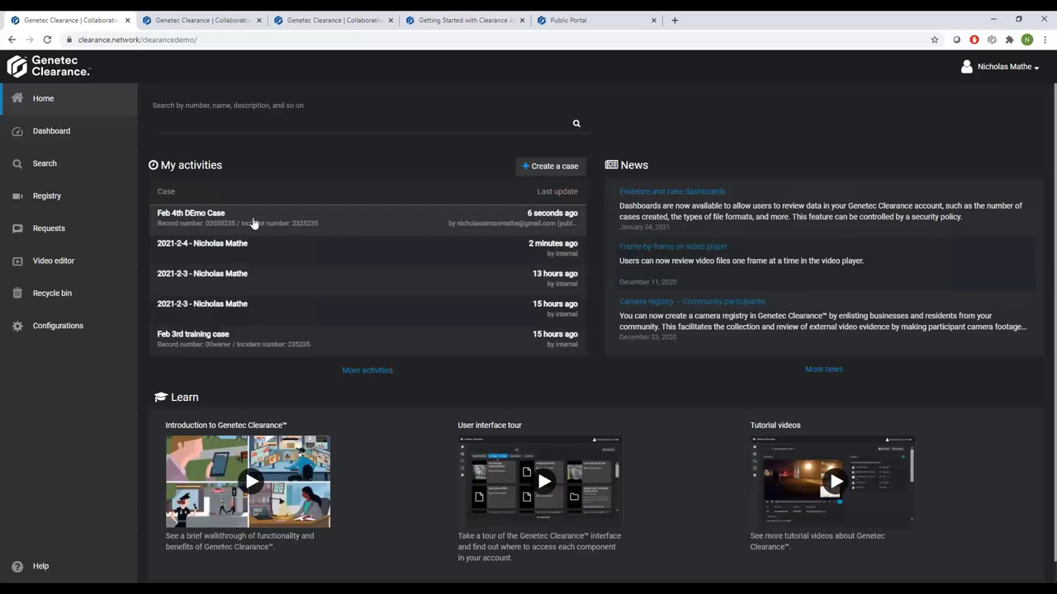
{"action": "left_click", "coordinate": [254, 223]}
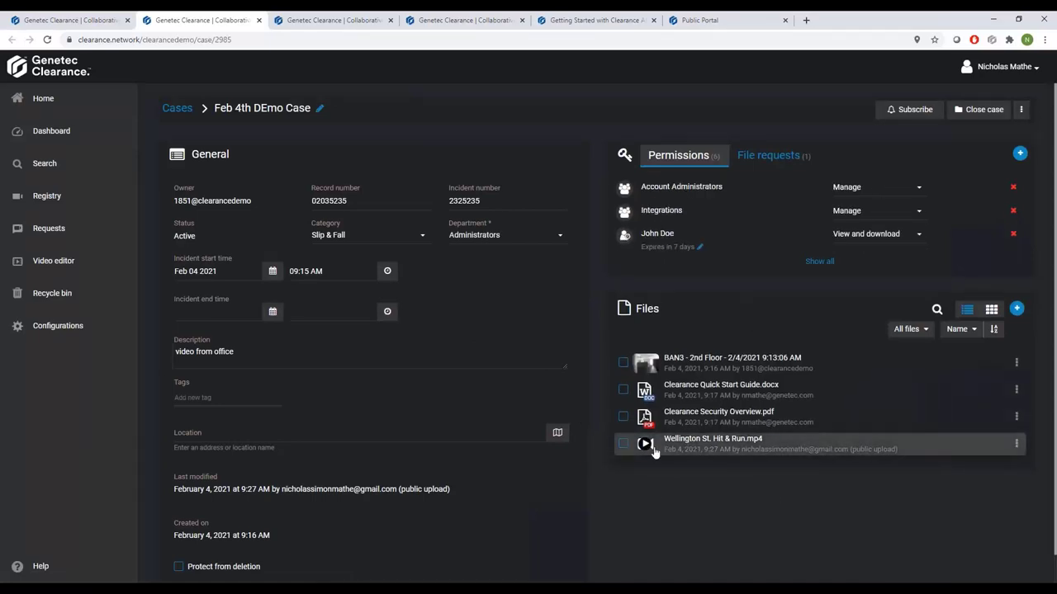
{"action": "left_click", "coordinate": [724, 450]}
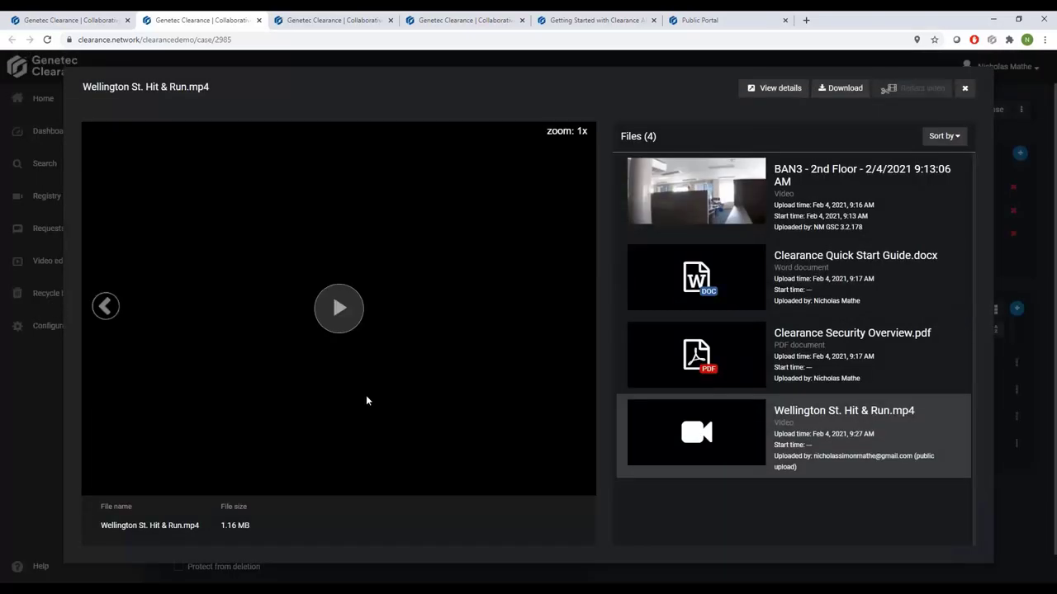
{"action": "left_click", "coordinate": [340, 313]}
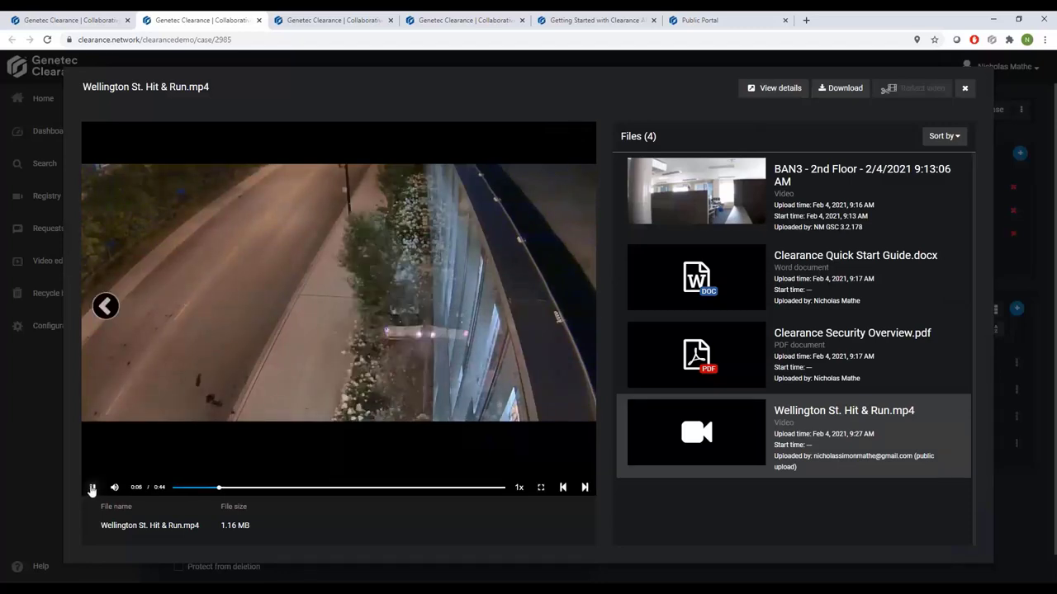
{"action": "left_click", "coordinate": [93, 489]}
{"action": "left_click", "coordinate": [964, 87]}
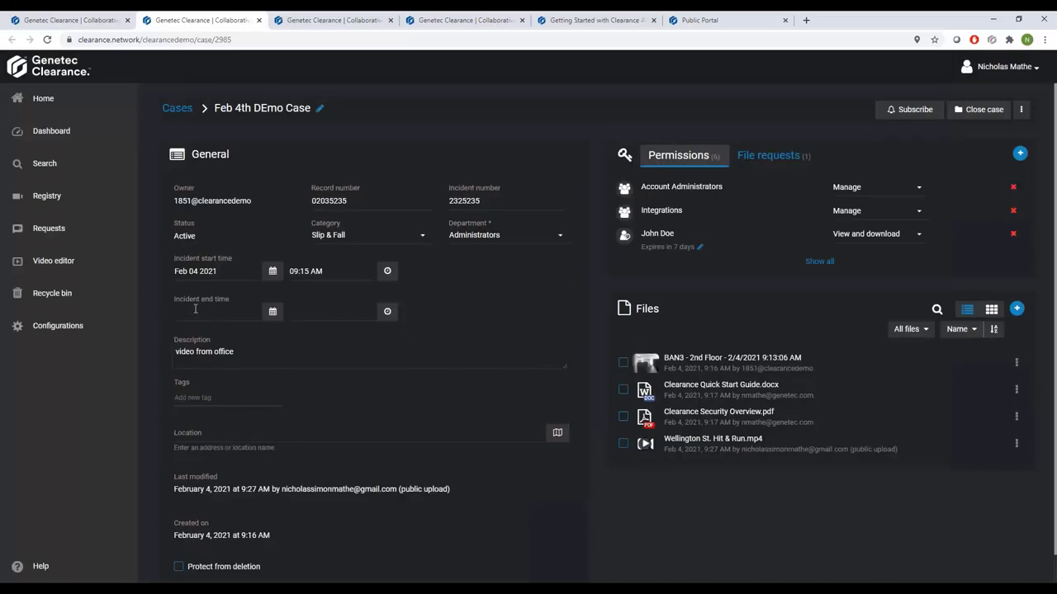
- Find and open the Feb 4, 9:11 AM video request in the Requests list
{"action": "left_click", "coordinate": [77, 233]}
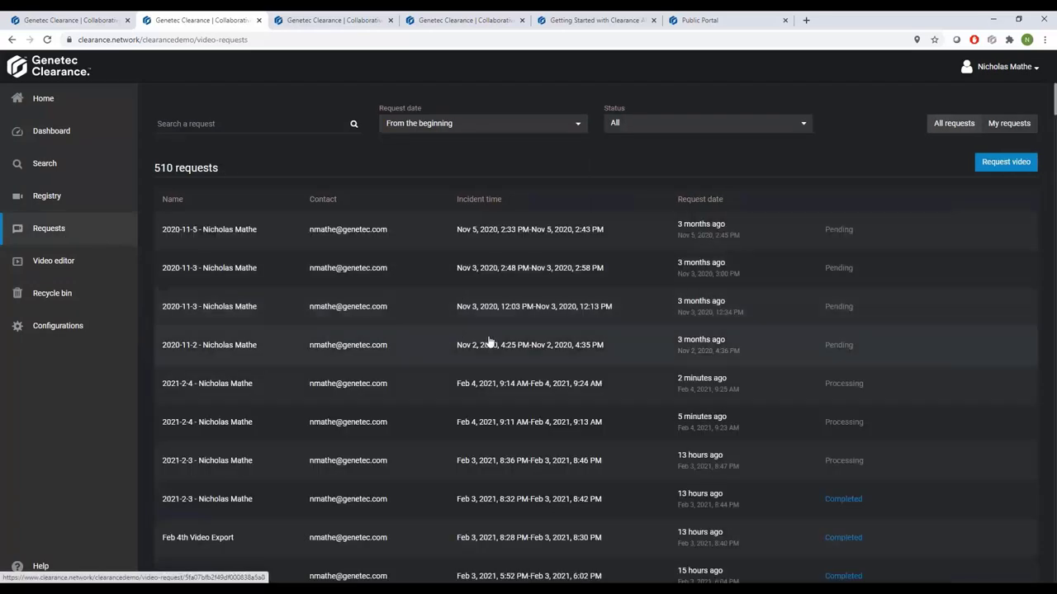
{"action": "left_click", "coordinate": [450, 393]}
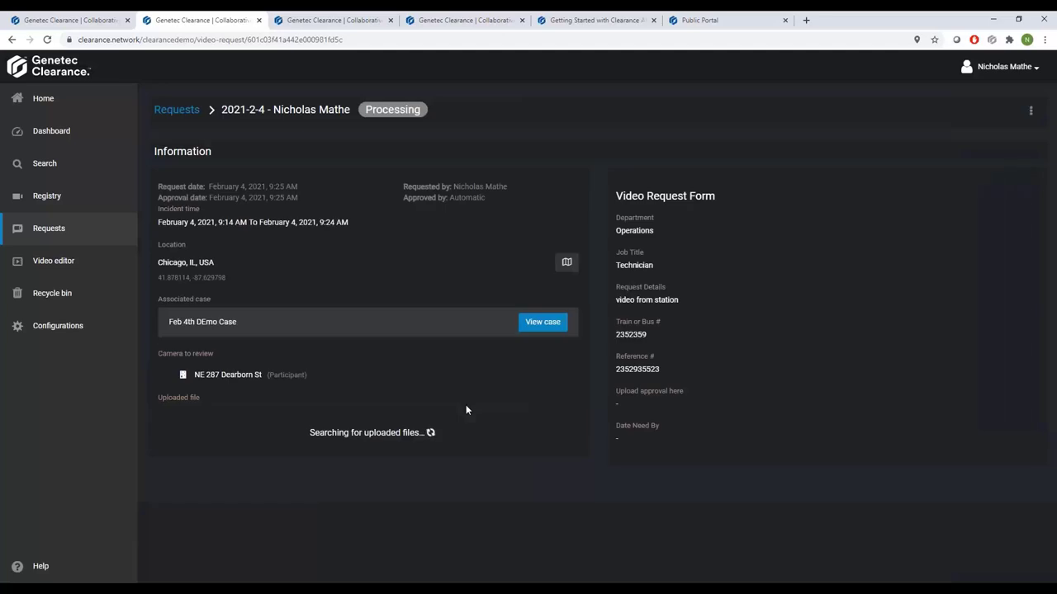
{"action": "left_click", "coordinate": [56, 232]}
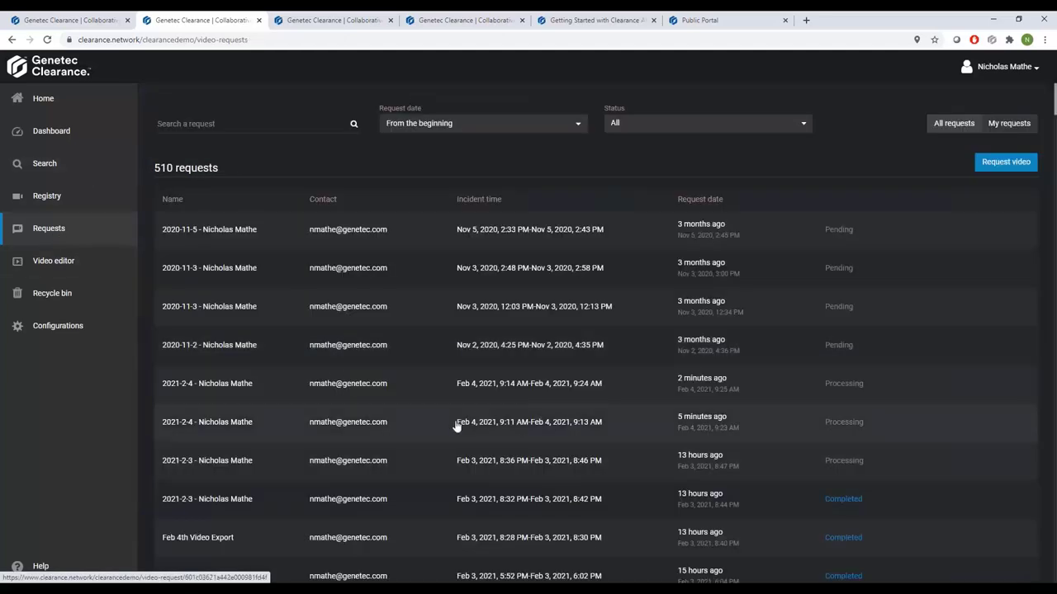
{"action": "left_click", "coordinate": [457, 425]}
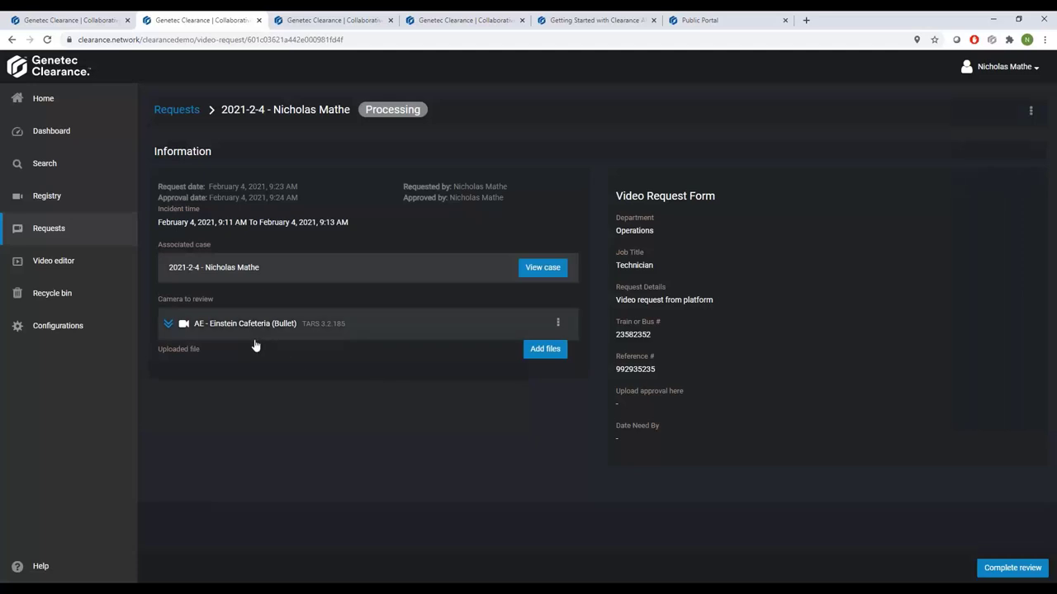
- Show the camera's uploaded file, then open the linked case's Einstein Cafeteria export
{"action": "left_click", "coordinate": [168, 324]}
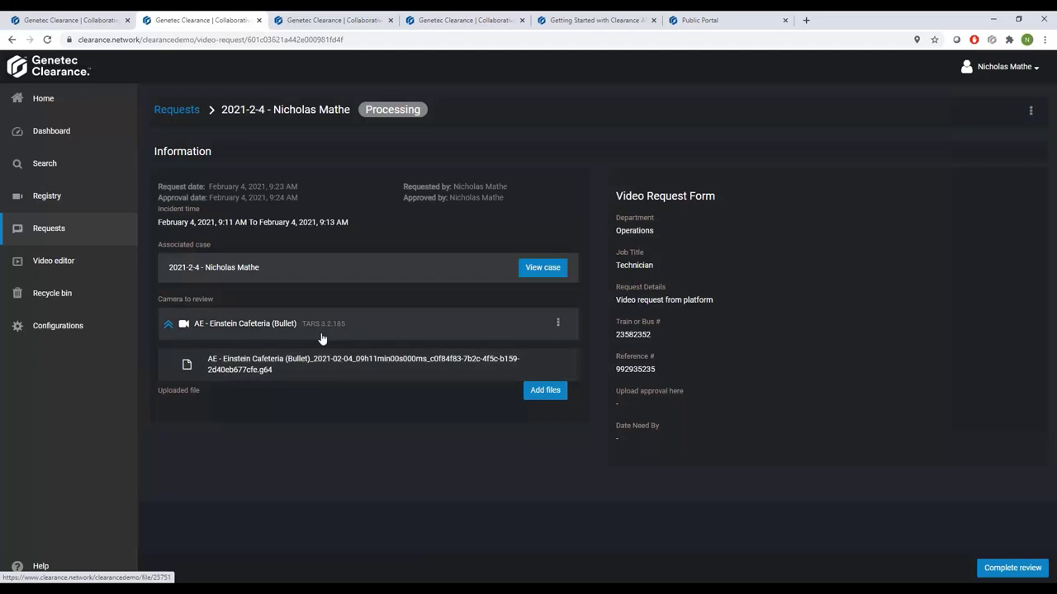
{"action": "left_click", "coordinate": [534, 274]}
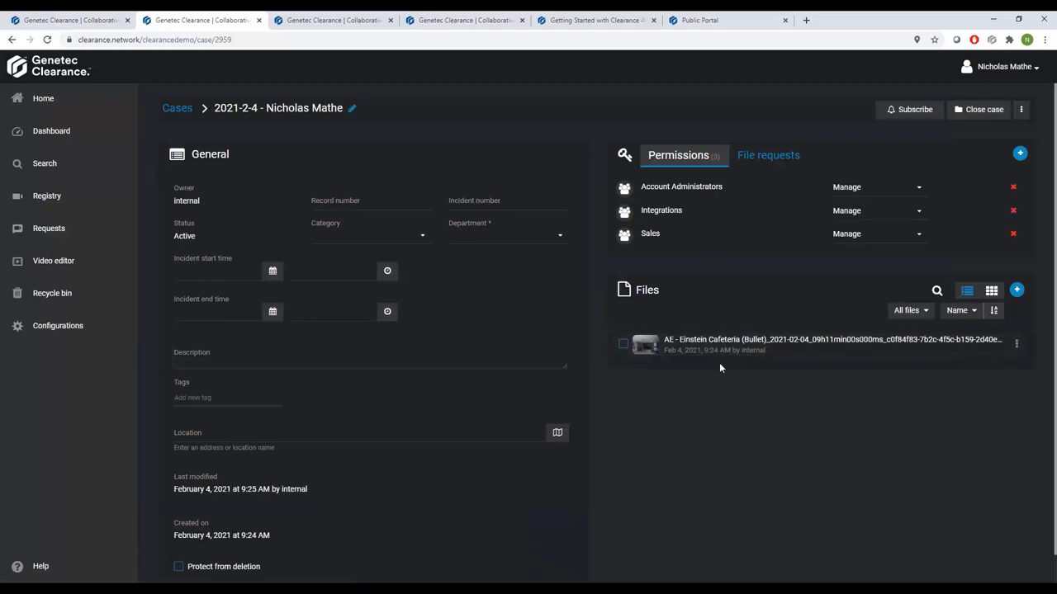
{"action": "left_click", "coordinate": [718, 346]}
- Play the AE - Einstein Cafeteria (Bullet) export, then go back to the 2021-2-4 request
{"action": "left_click", "coordinate": [532, 335]}
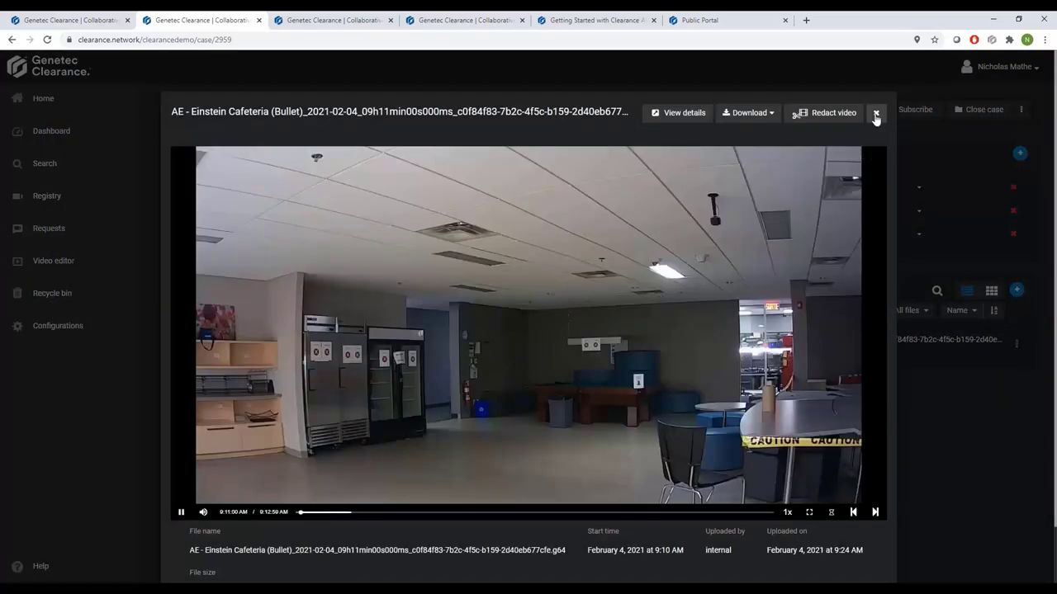
{"action": "left_click", "coordinate": [876, 116]}
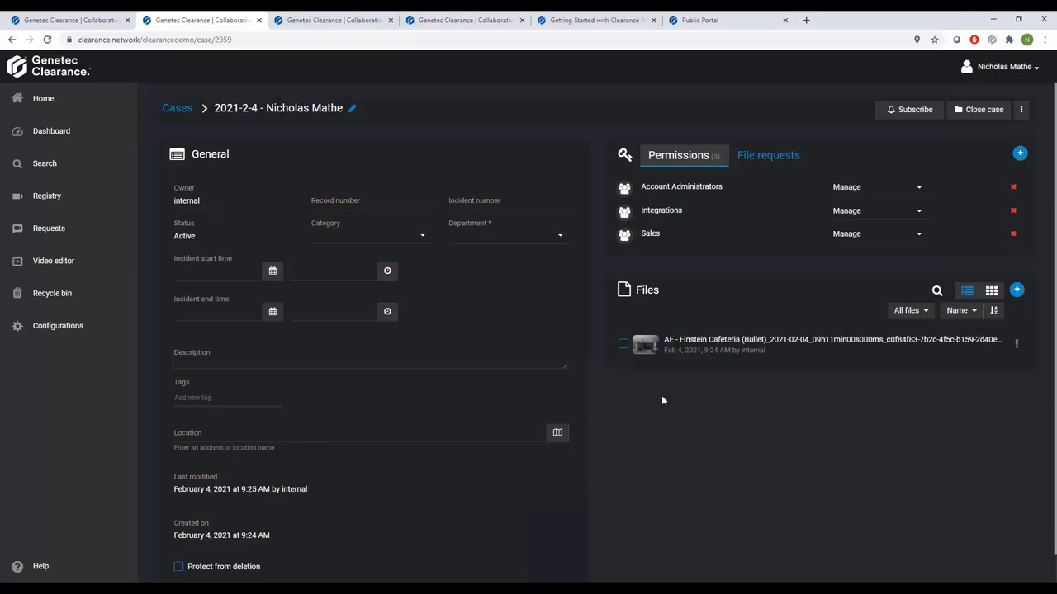
{"action": "left_click", "coordinate": [12, 39]}
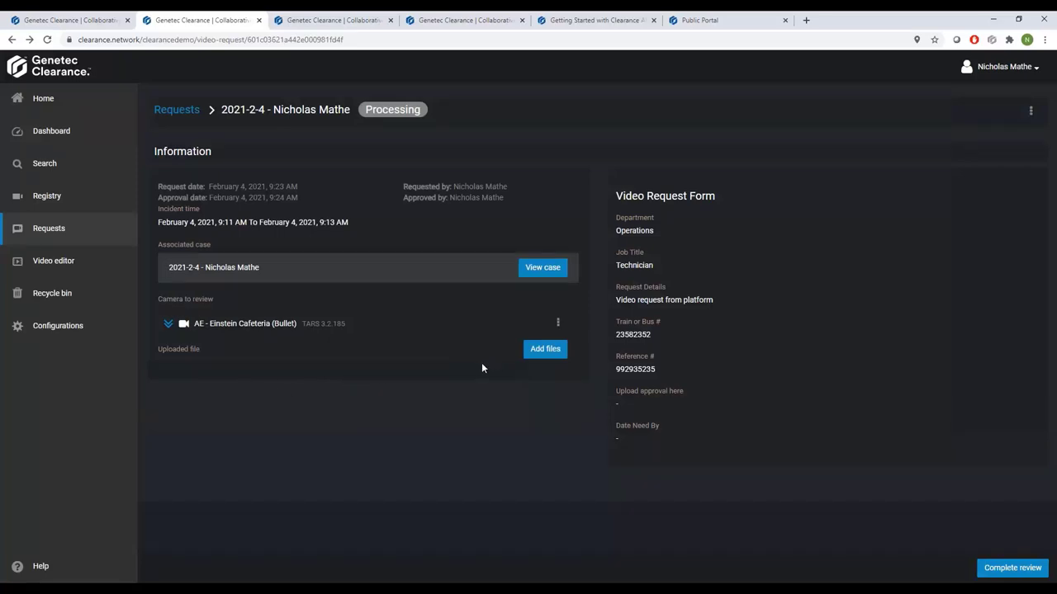
- Generate a 48-day file request link for the camera via Add files
{"action": "left_click", "coordinate": [544, 350]}
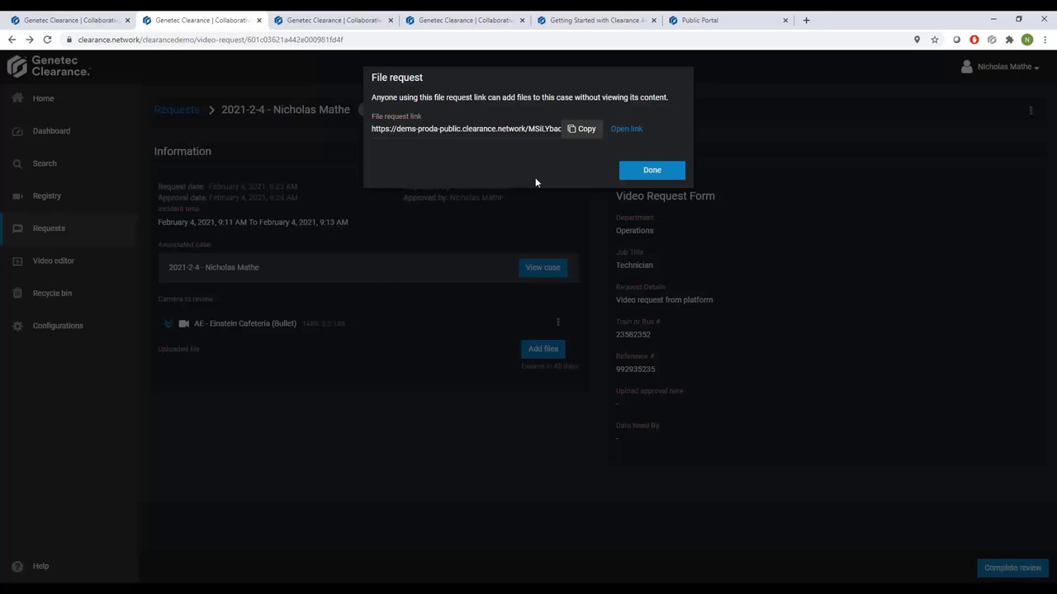
{"action": "left_click", "coordinate": [639, 172]}
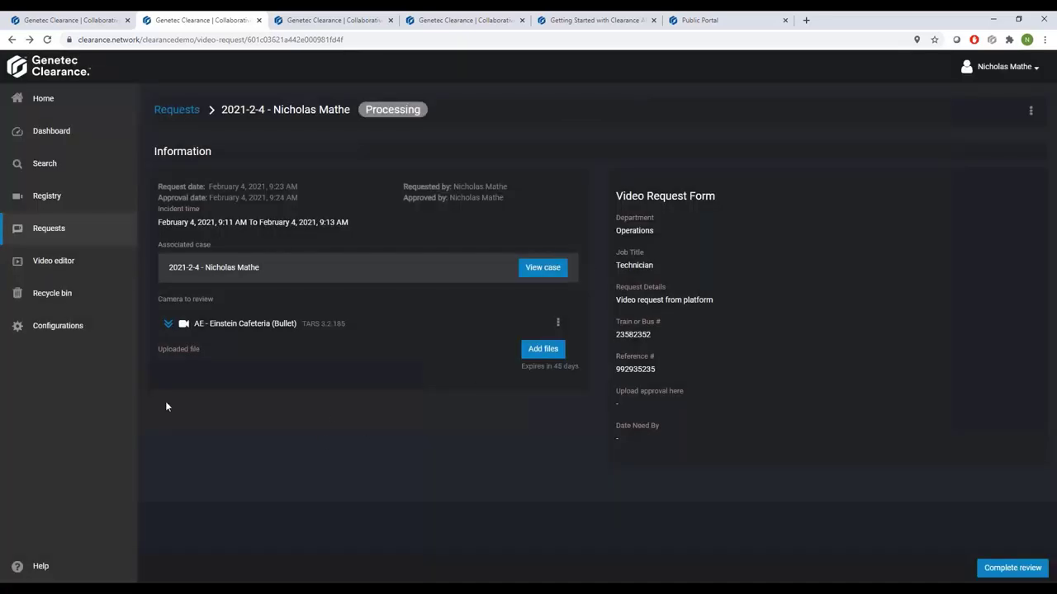
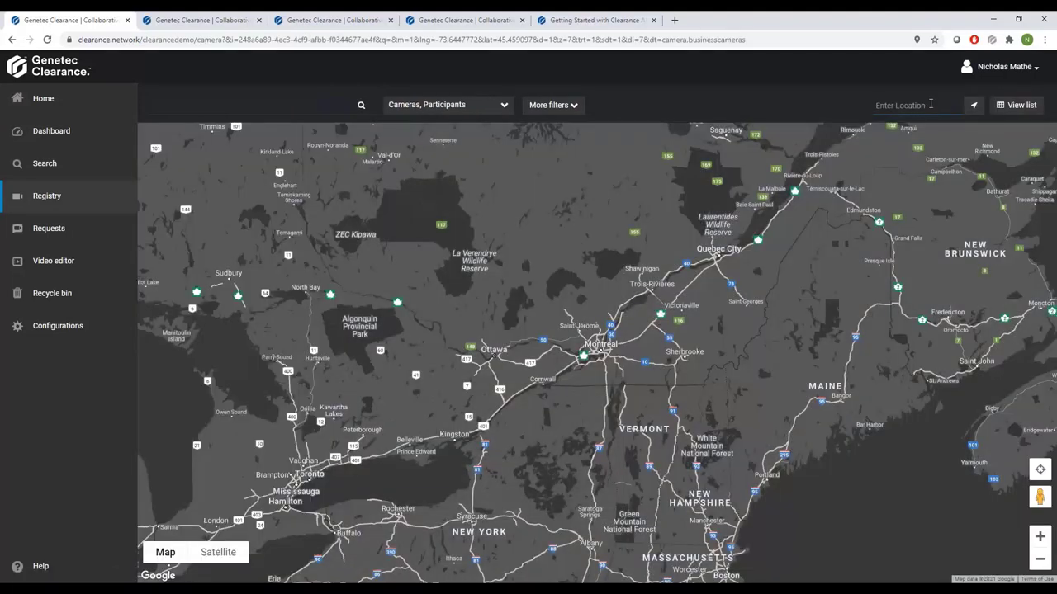
- Centre the map on Chicago, IL, USA, zoom downtown, and show camera NE 287 Dearborn St's details
{"action": "left_click", "coordinate": [931, 103]}
{"action": "type", "text": "chicago"}
{"action": "left_click", "coordinate": [882, 124]}
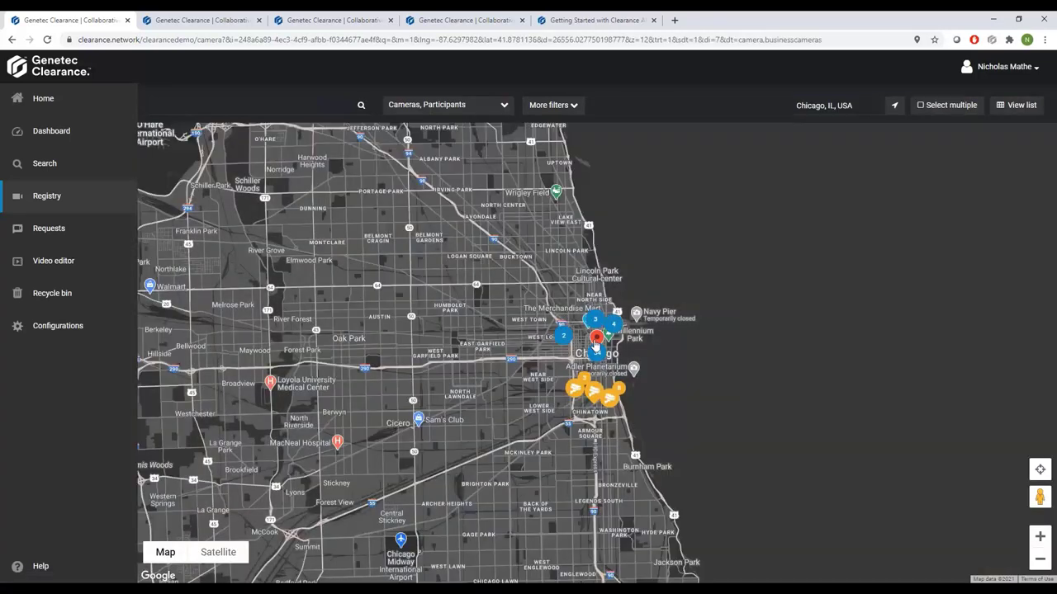
{"action": "scroll", "coordinate": [594, 343], "scroll_direction": "up", "scroll_amount": 3}
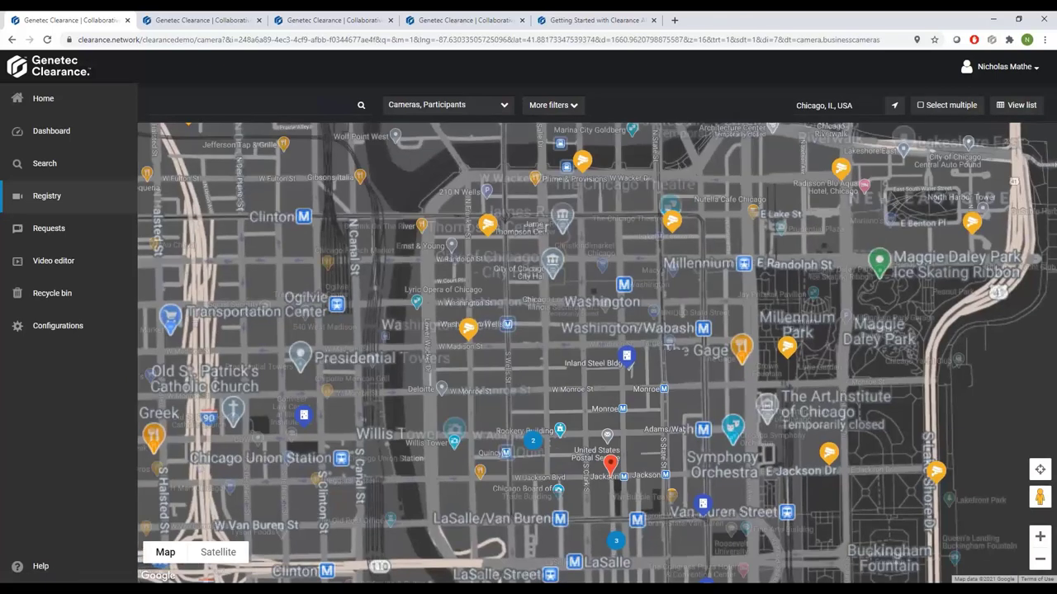
{"action": "left_click", "coordinate": [626, 359]}
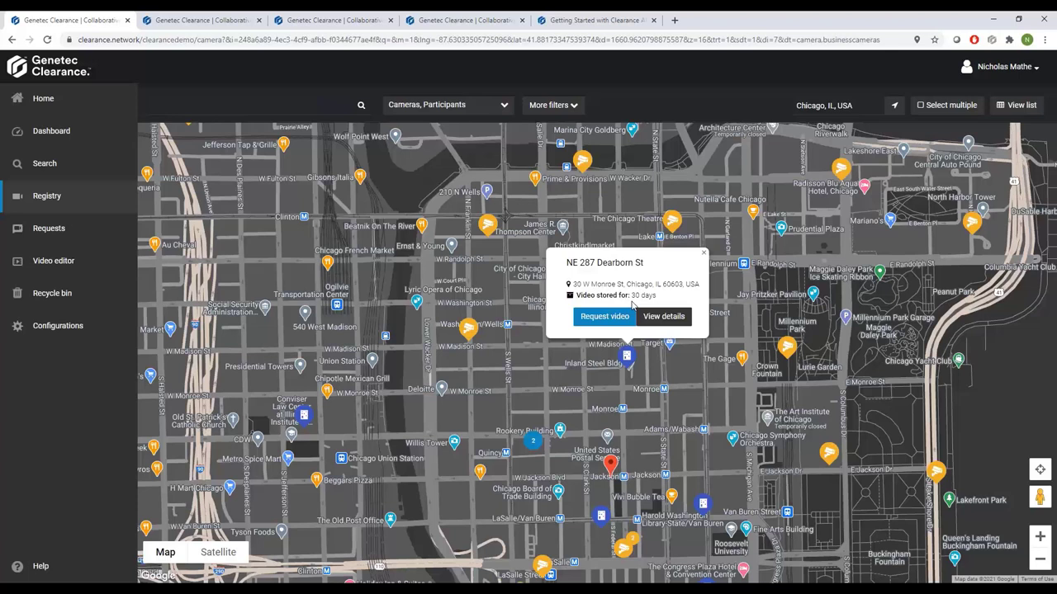
- Close the NE 287 Dearborn St camera summary popup
{"action": "left_click", "coordinate": [704, 252]}
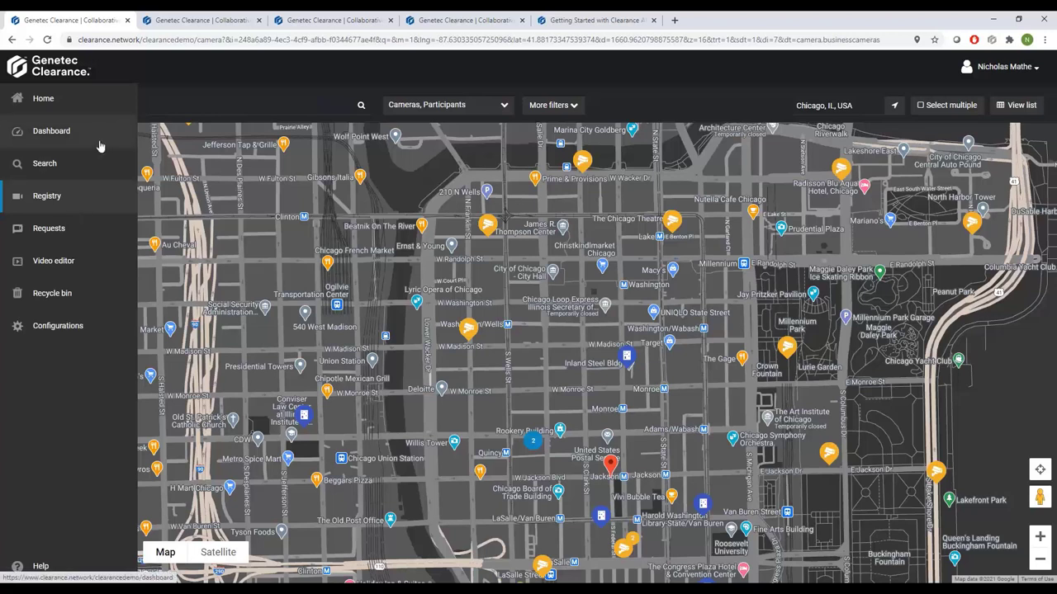
- Open Feb 4th DEmo Case from Home, delete its existing file request link, and start a new request
{"action": "left_click", "coordinate": [64, 103]}
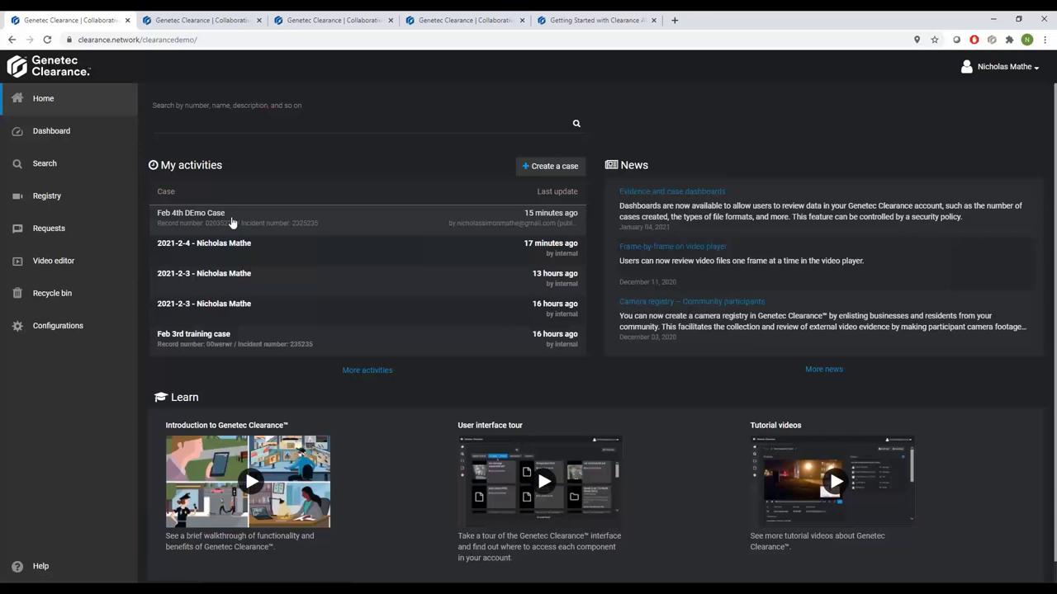
{"action": "left_click", "coordinate": [211, 219]}
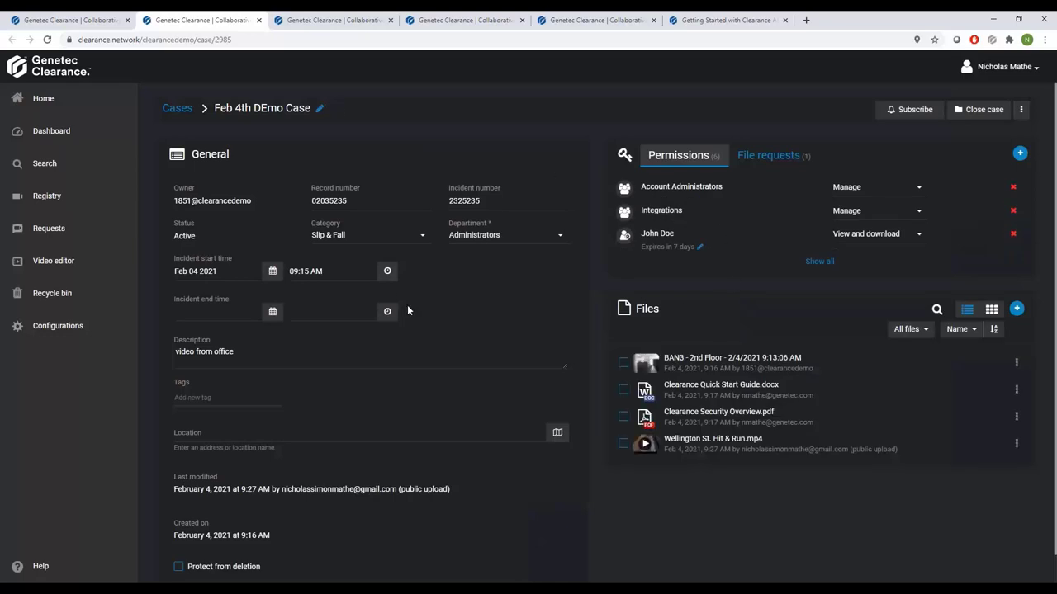
{"action": "left_click", "coordinate": [768, 157]}
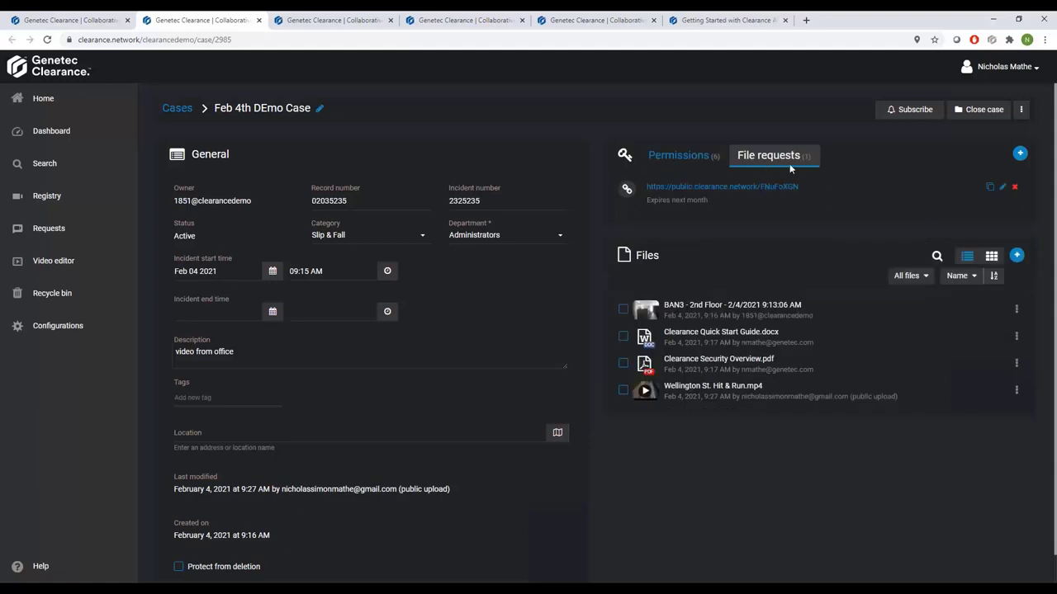
{"action": "left_click", "coordinate": [1016, 187]}
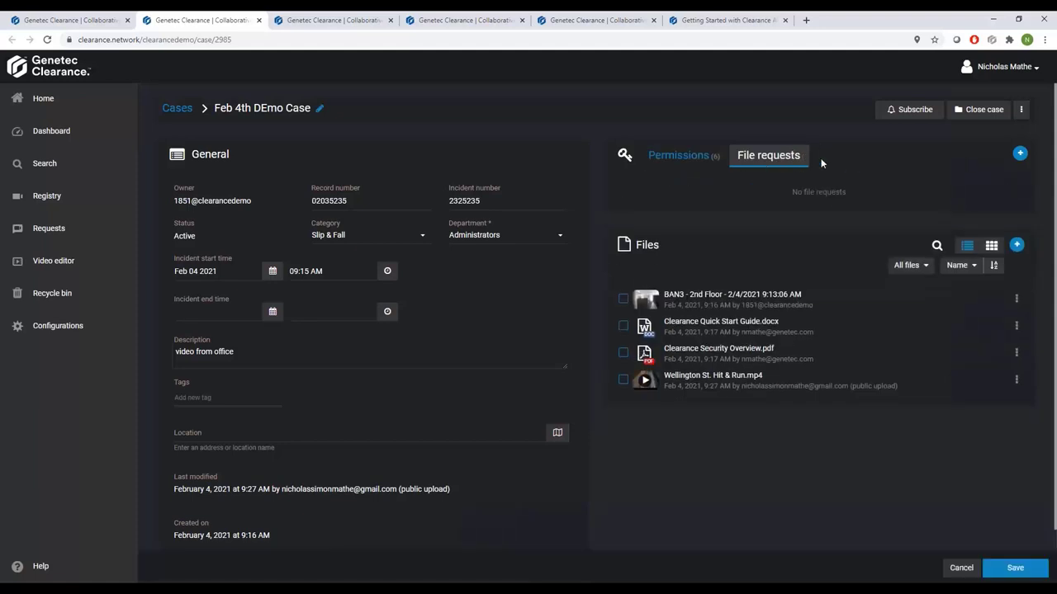
{"action": "left_click", "coordinate": [1020, 154]}
- Create a file request described as 'video' and open its public upload link
{"action": "left_click", "coordinate": [492, 174]}
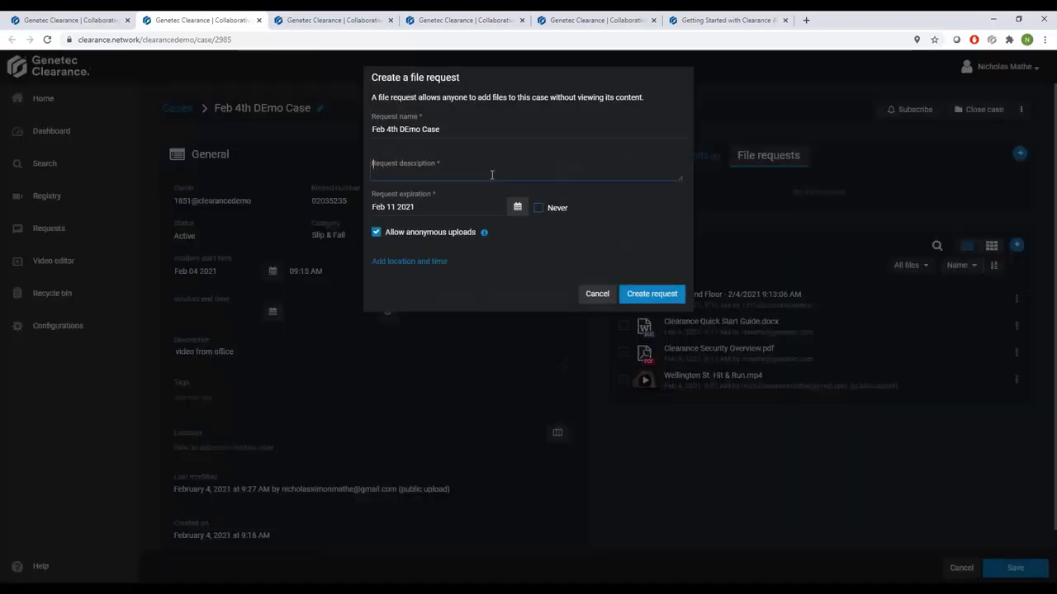
{"action": "type", "text": "video"}
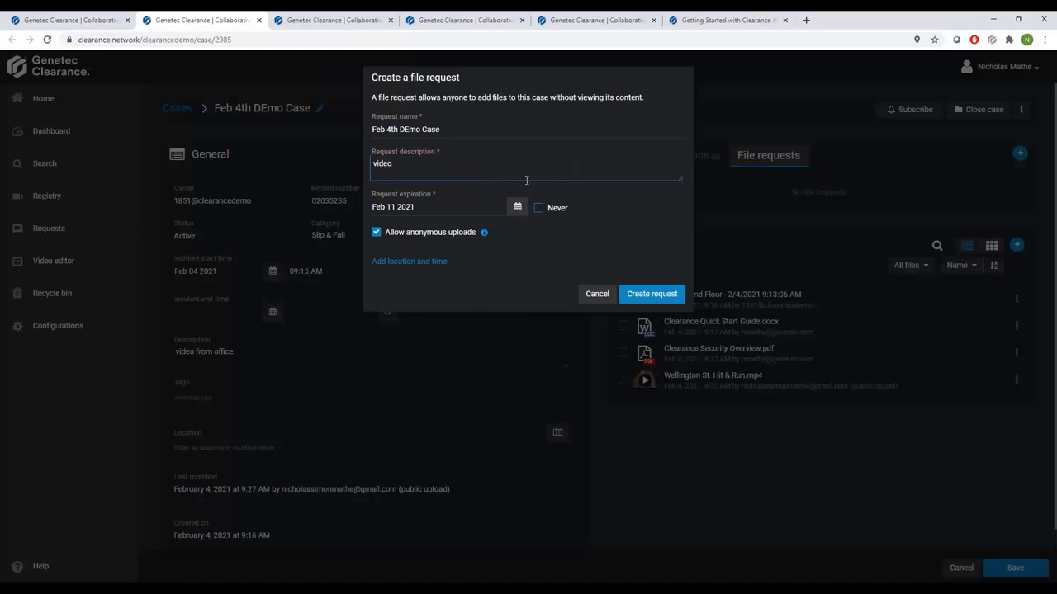
{"action": "left_click", "coordinate": [640, 295]}
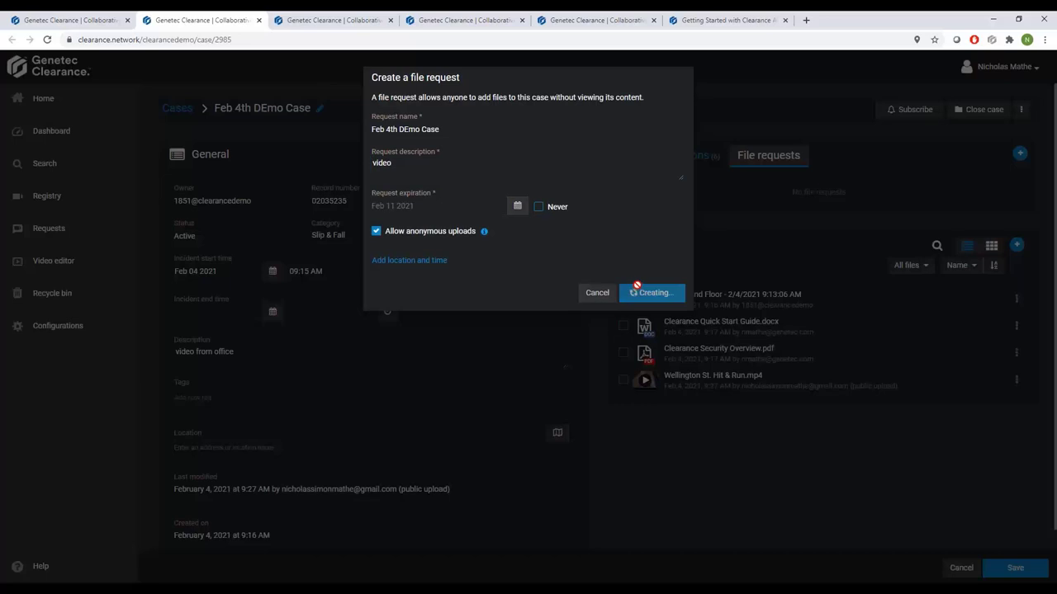
{"action": "left_click", "coordinate": [626, 132]}
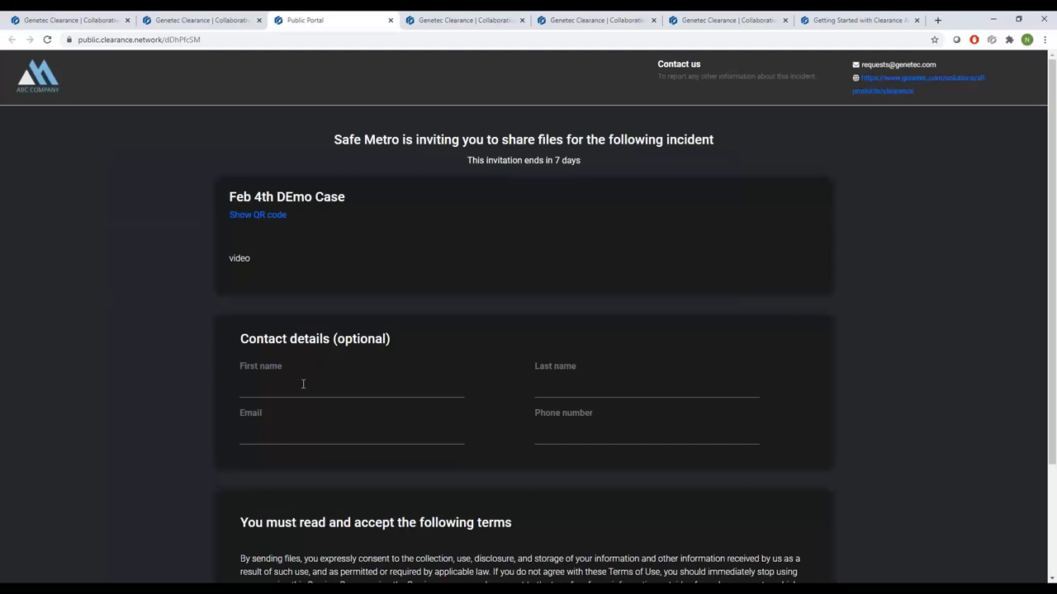
- Fill in the contact's name, e-mail and phone using the browser autofill entry
{"action": "scroll", "coordinate": [303, 384], "scroll_direction": "down", "scroll_amount": 1}
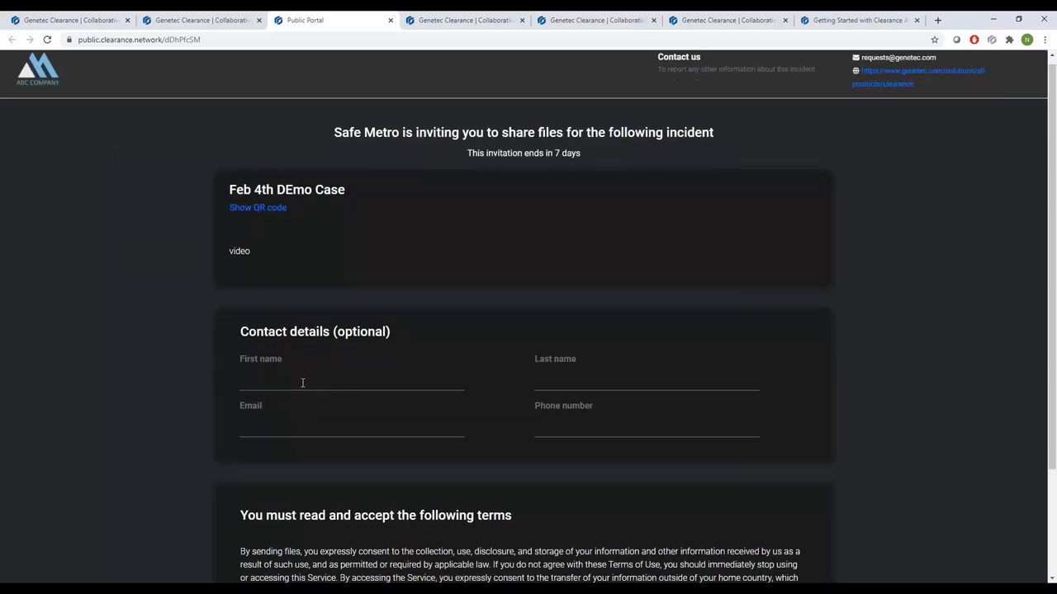
{"action": "left_click", "coordinate": [298, 328]}
{"action": "left_click", "coordinate": [295, 358]}
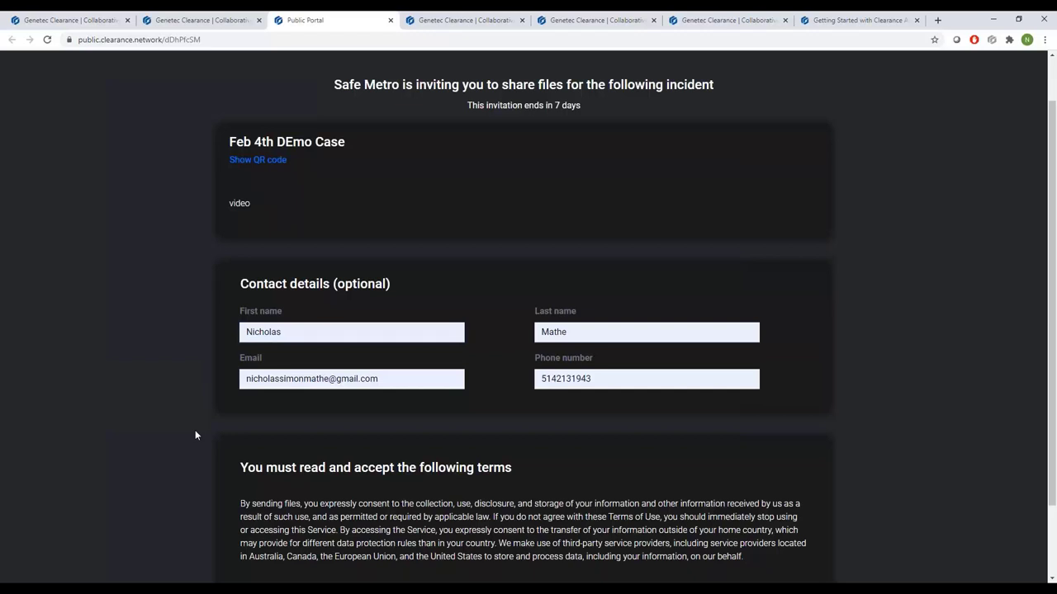
- Accept the upload terms and display the request's QR code
{"action": "scroll", "coordinate": [195, 435], "scroll_direction": "down", "scroll_amount": 2}
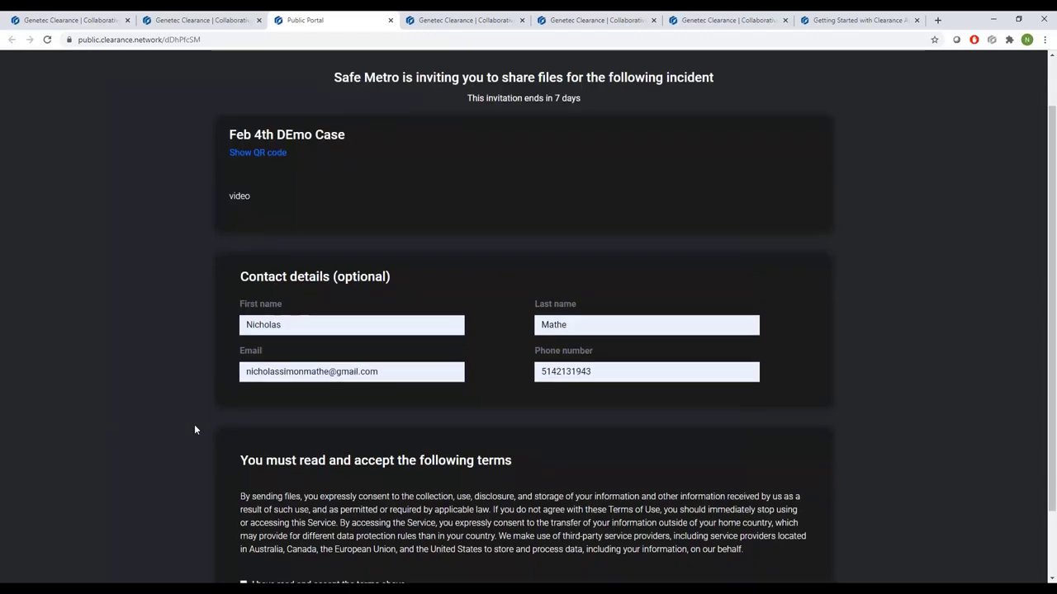
{"action": "scroll", "coordinate": [183, 426], "scroll_direction": "up", "scroll_amount": 1}
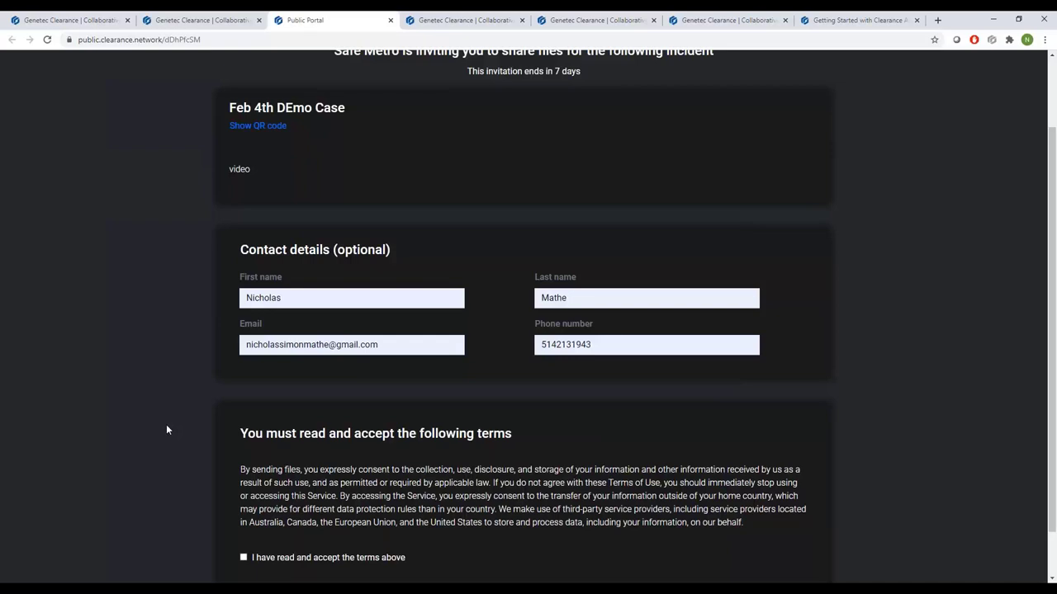
{"action": "left_click", "coordinate": [244, 558]}
{"action": "left_click", "coordinate": [266, 126]}
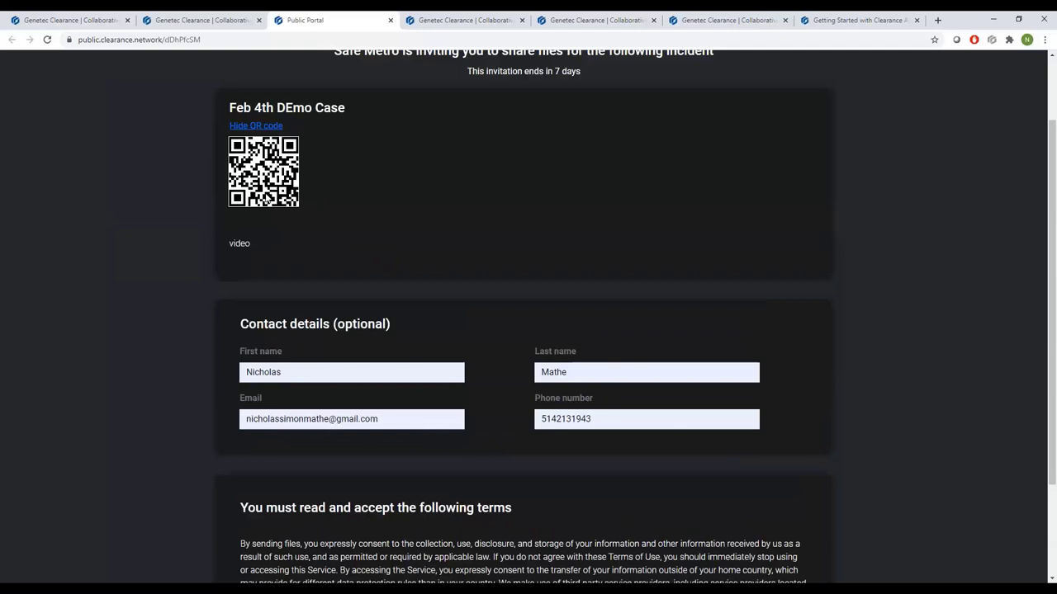
{"action": "scroll", "coordinate": [241, 219], "scroll_direction": "up", "scroll_amount": 1}
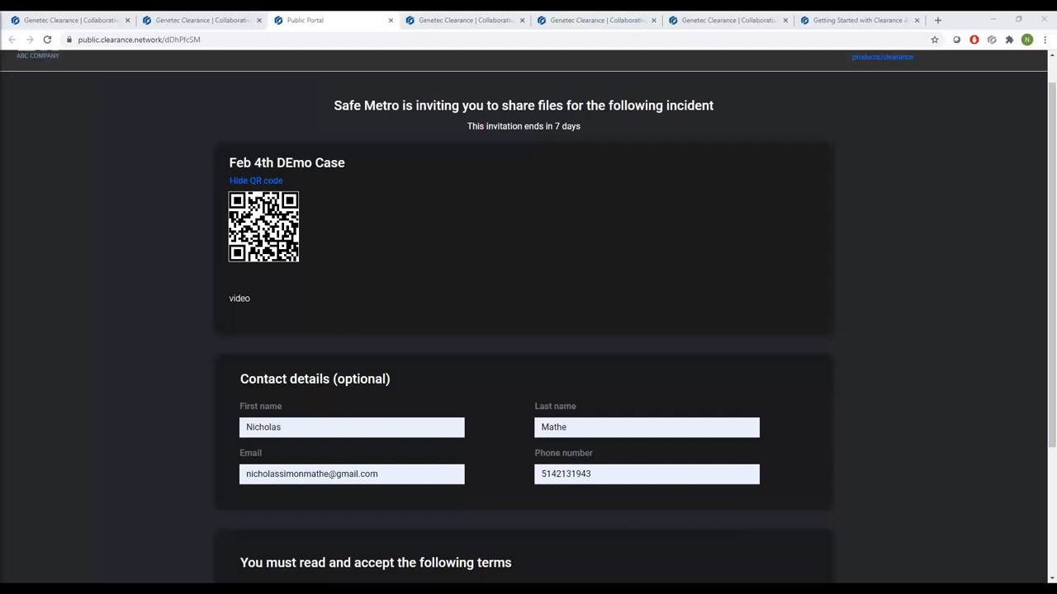
- Reopen Feb 4th DEmo Case from recent activities and close the duplicate case and Public Portal tabs
{"action": "left_click", "coordinate": [72, 20]}
{"action": "left_click", "coordinate": [203, 244]}
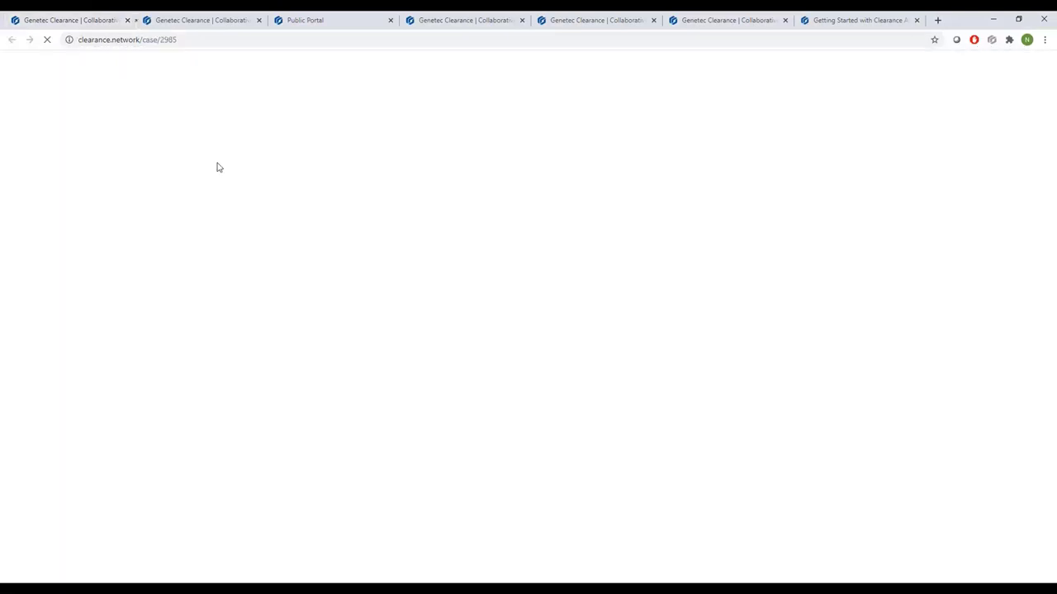
{"action": "left_click", "coordinate": [344, 20]}
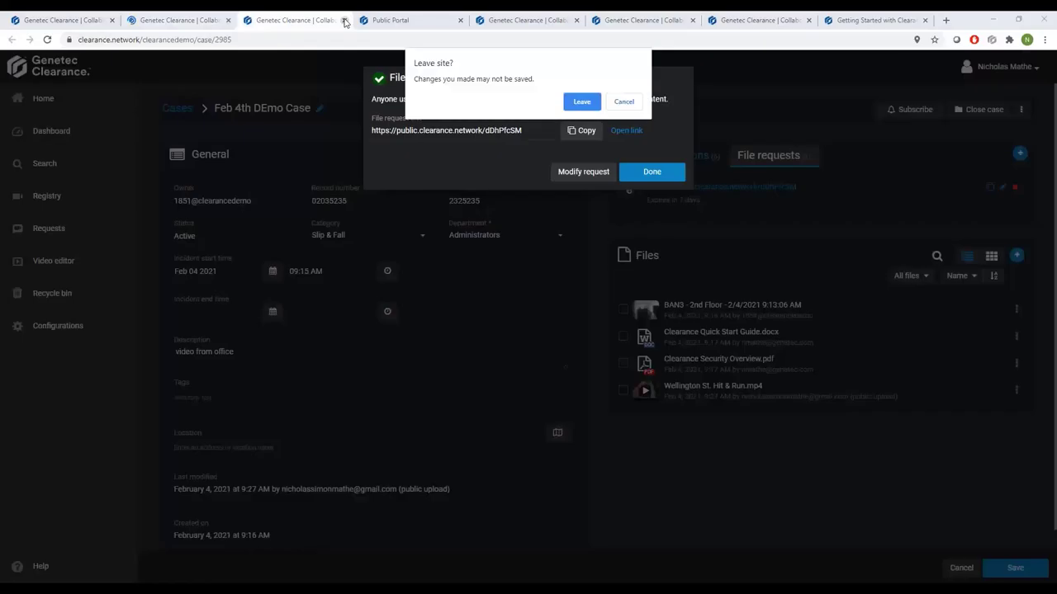
{"action": "key", "text": "Return"}
{"action": "left_click", "coordinate": [344, 19]}
{"action": "left_click", "coordinate": [195, 20]}
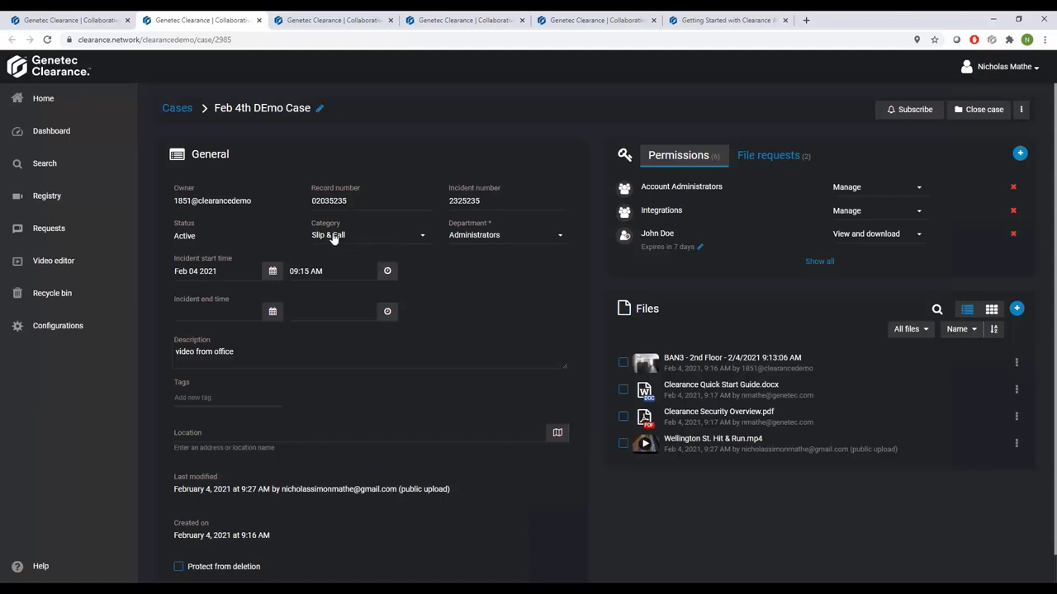
{"action": "right_click", "coordinate": [69, 328]}
- Open Configurations in a new tab, review the Retention policies periods, then return to the case
{"action": "left_click", "coordinate": [89, 337]}
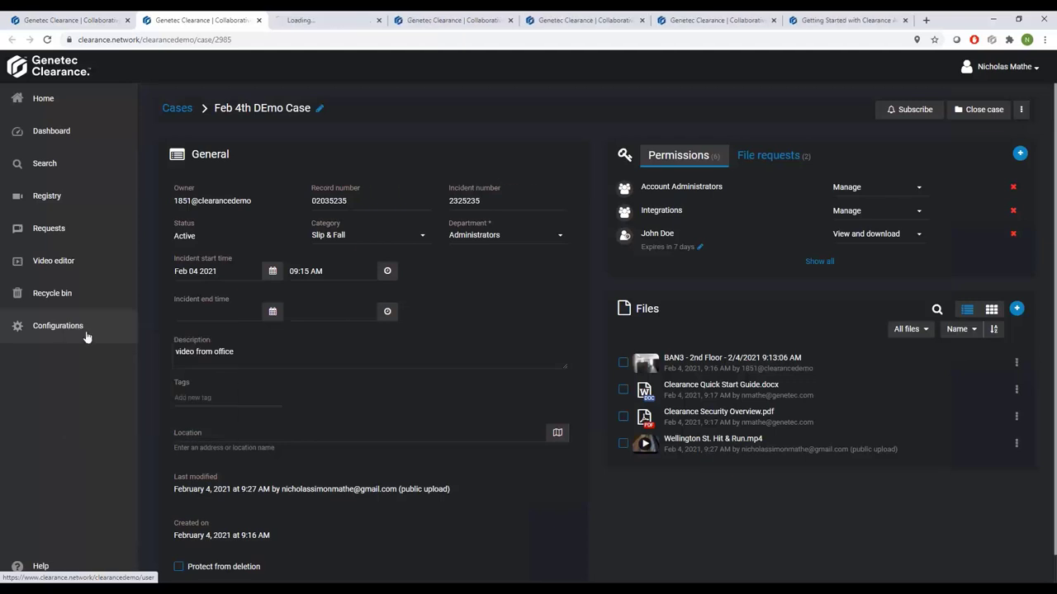
{"action": "left_click", "coordinate": [308, 21]}
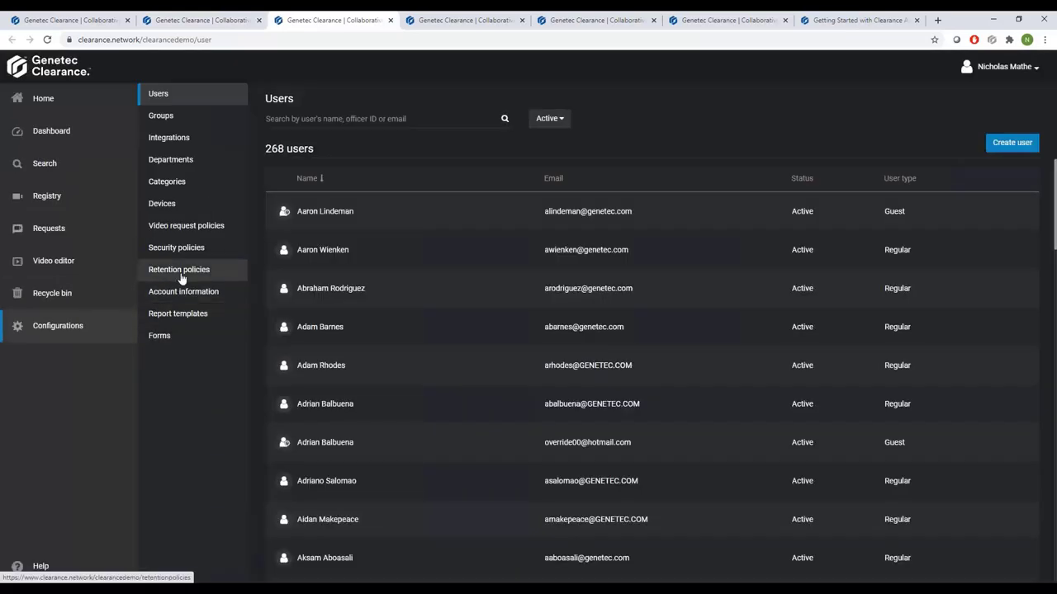
{"action": "left_click", "coordinate": [180, 279]}
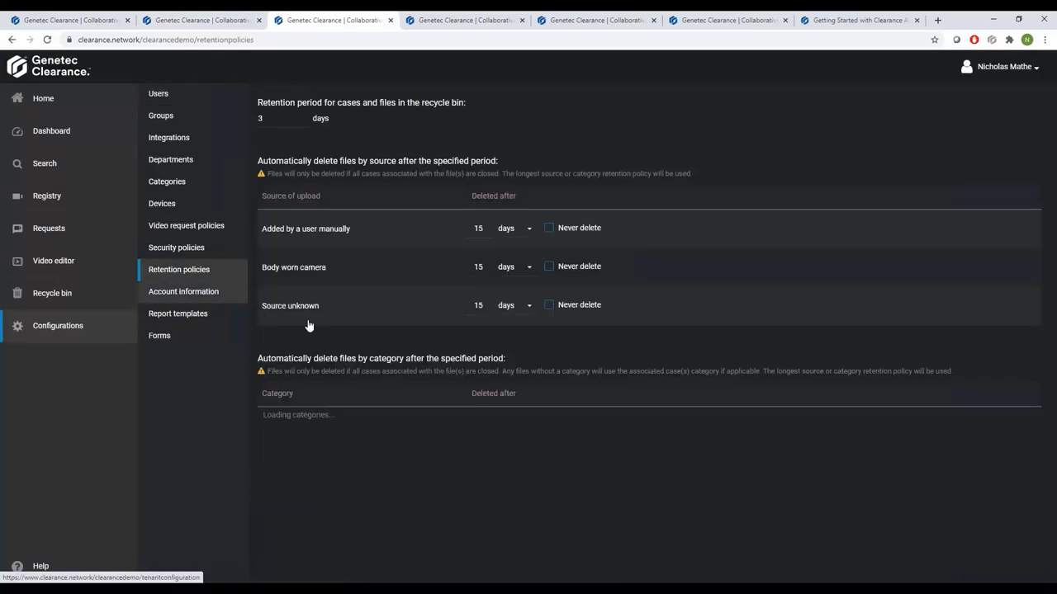
{"action": "scroll", "coordinate": [442, 369], "scroll_direction": "down", "scroll_amount": 1}
{"action": "scroll", "coordinate": [443, 368], "scroll_direction": "down", "scroll_amount": 3}
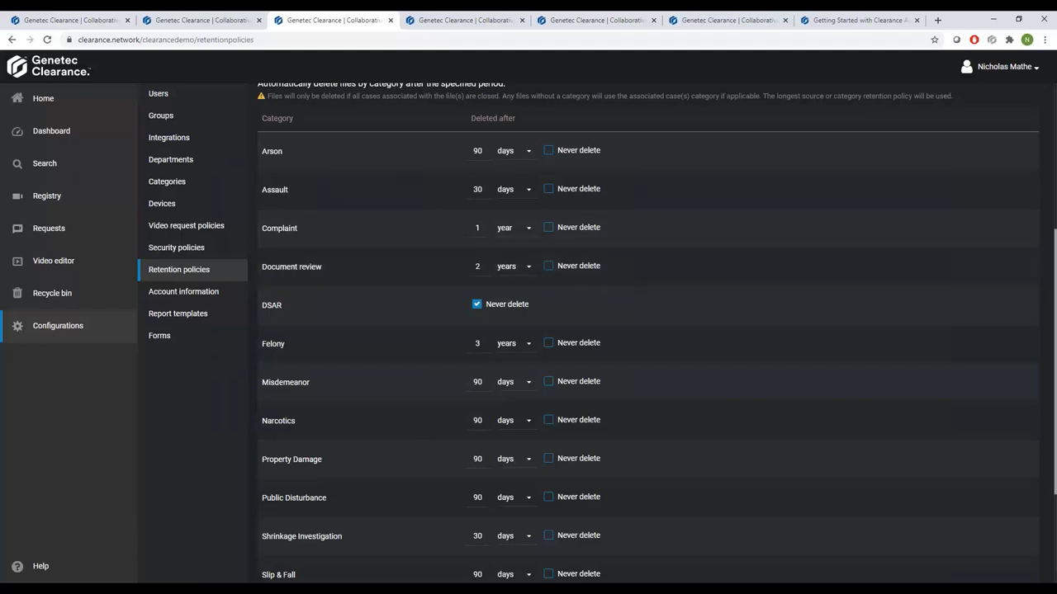
{"action": "left_click", "coordinate": [198, 21]}
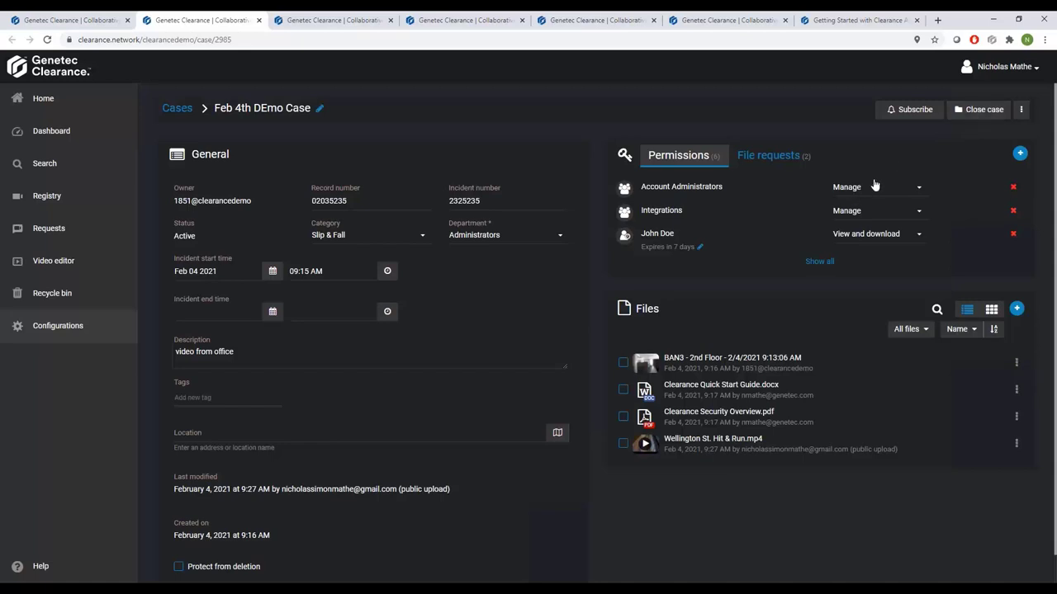
- Close Feb 4th DEmo Case so its status reads Closed
{"action": "left_click", "coordinate": [981, 110]}
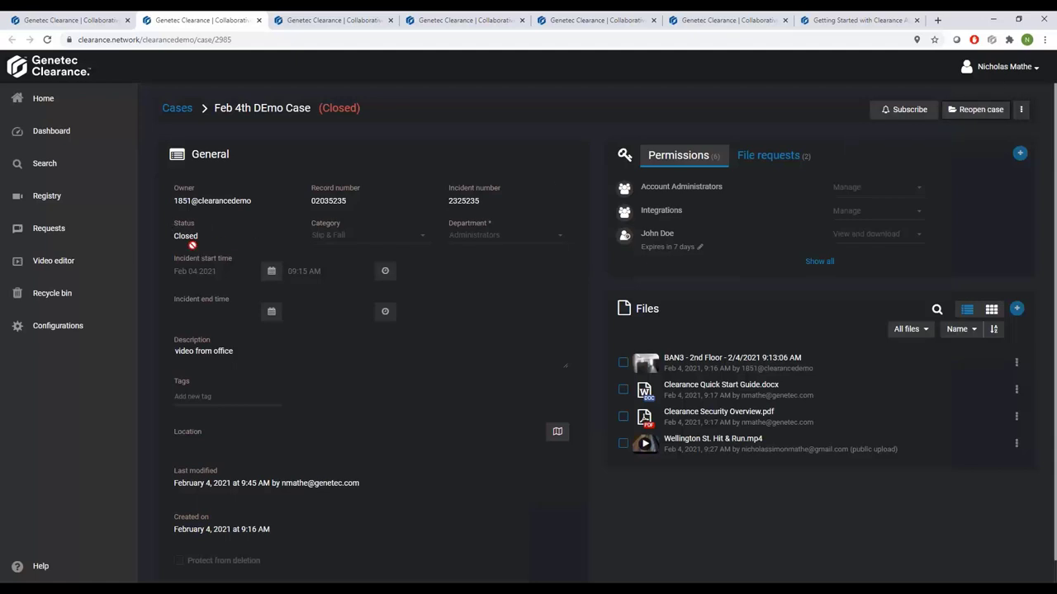
- Open the Requests list showing all 510 video requests and their statuses
{"action": "left_click", "coordinate": [75, 233]}
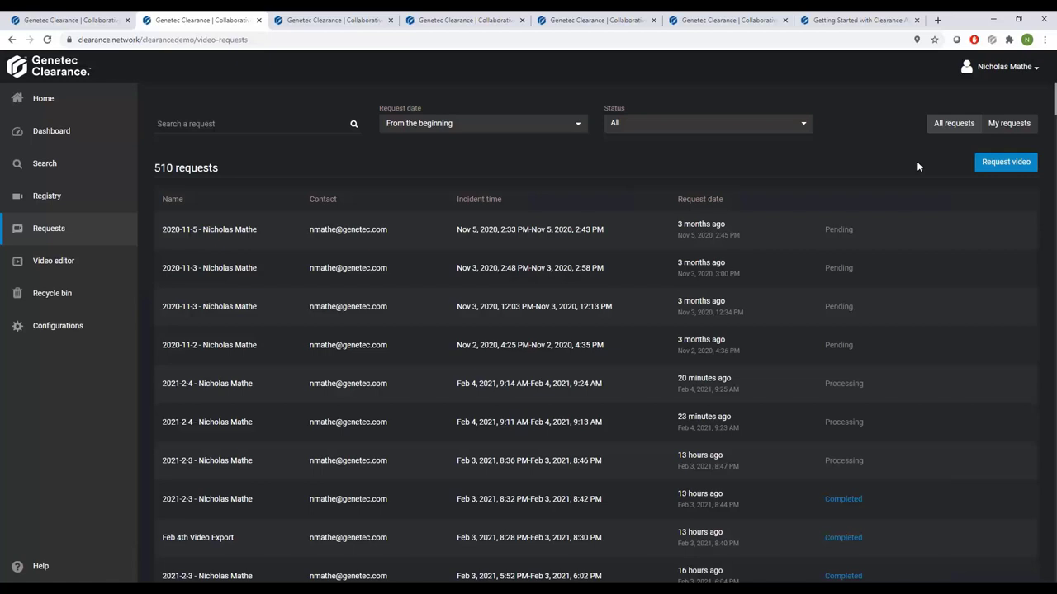
{"action": "left_click", "coordinate": [999, 165]}
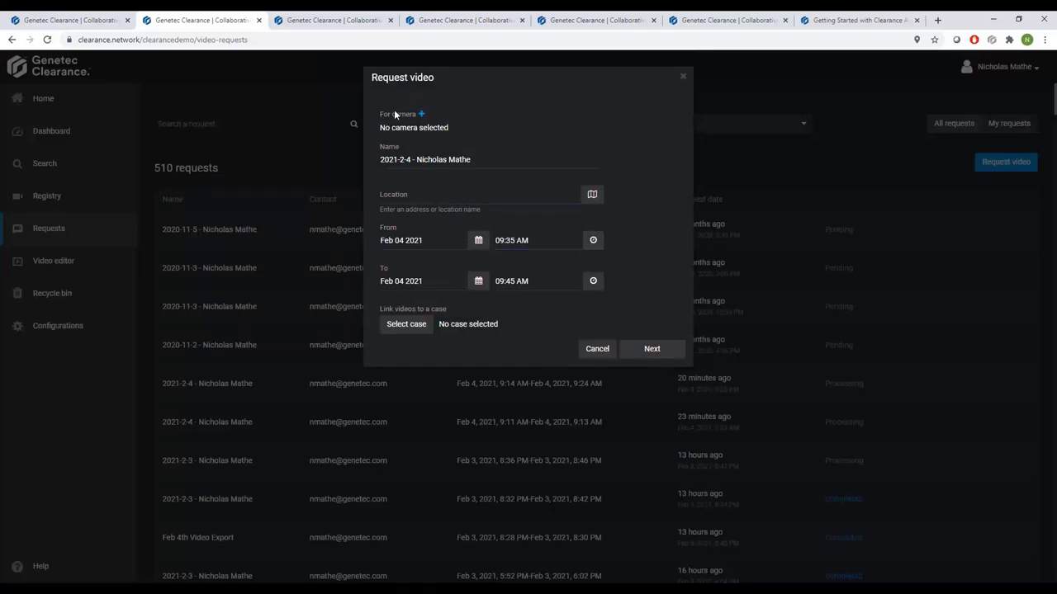
{"action": "left_click", "coordinate": [645, 350]}
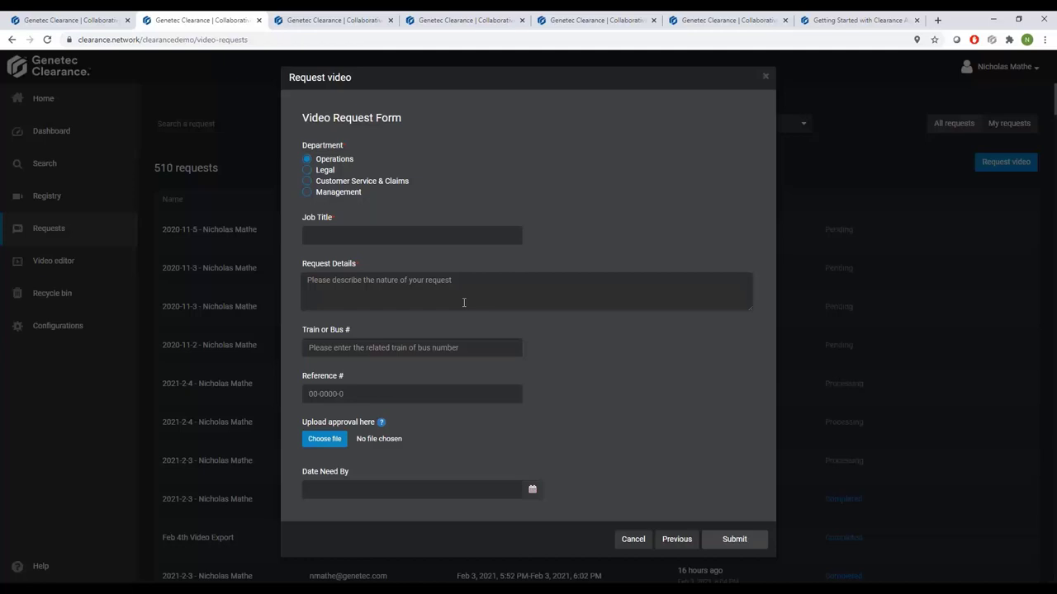
{"action": "left_click", "coordinate": [767, 78]}
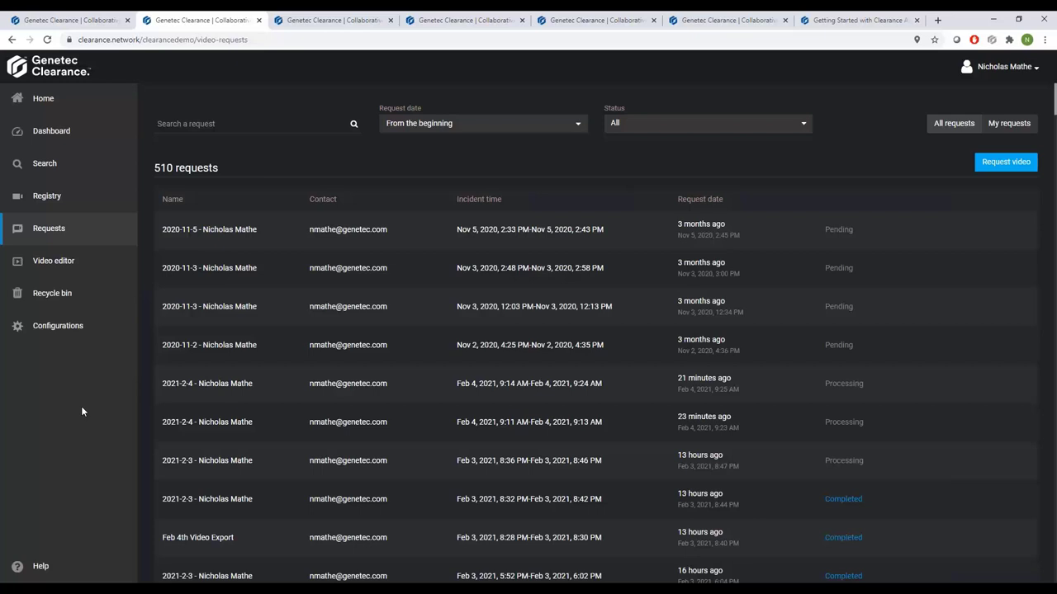
- Open Help and launch the online User guide in a new tab
{"action": "left_click", "coordinate": [78, 565]}
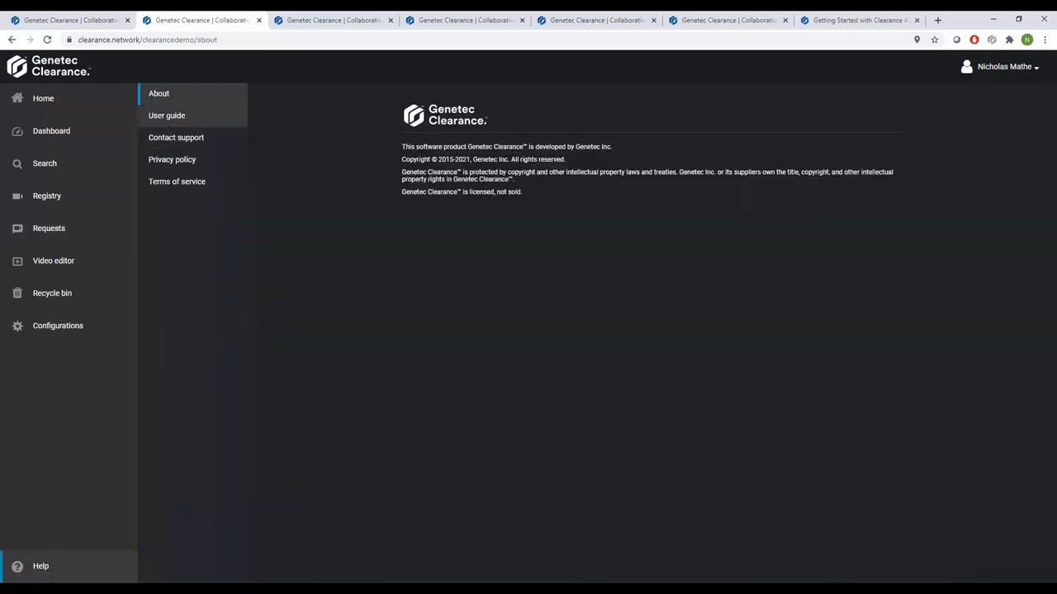
{"action": "left_click", "coordinate": [168, 117]}
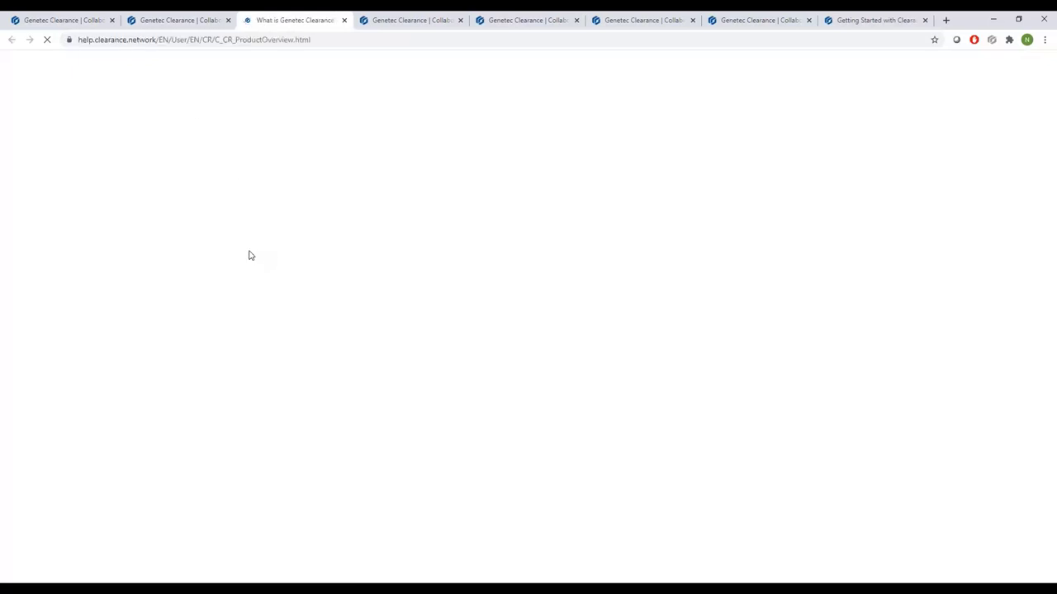
{"action": "scroll", "coordinate": [178, 338], "scroll_direction": "down", "scroll_amount": 2}
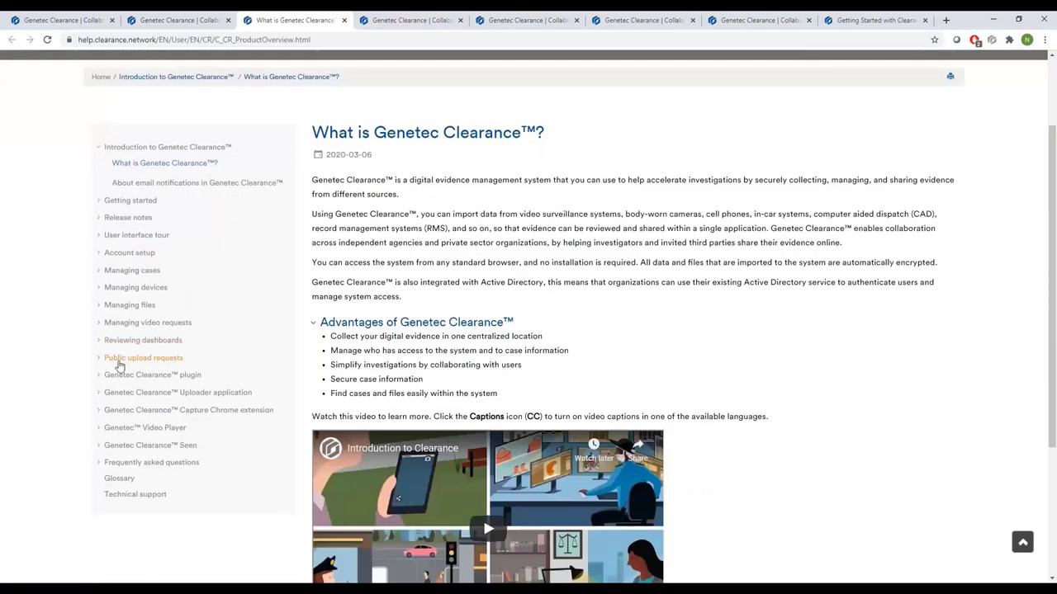
- Read 'File formats you can preview' under Managing files, then close the help tab
{"action": "left_click", "coordinate": [100, 304]}
{"action": "left_click", "coordinate": [137, 435]}
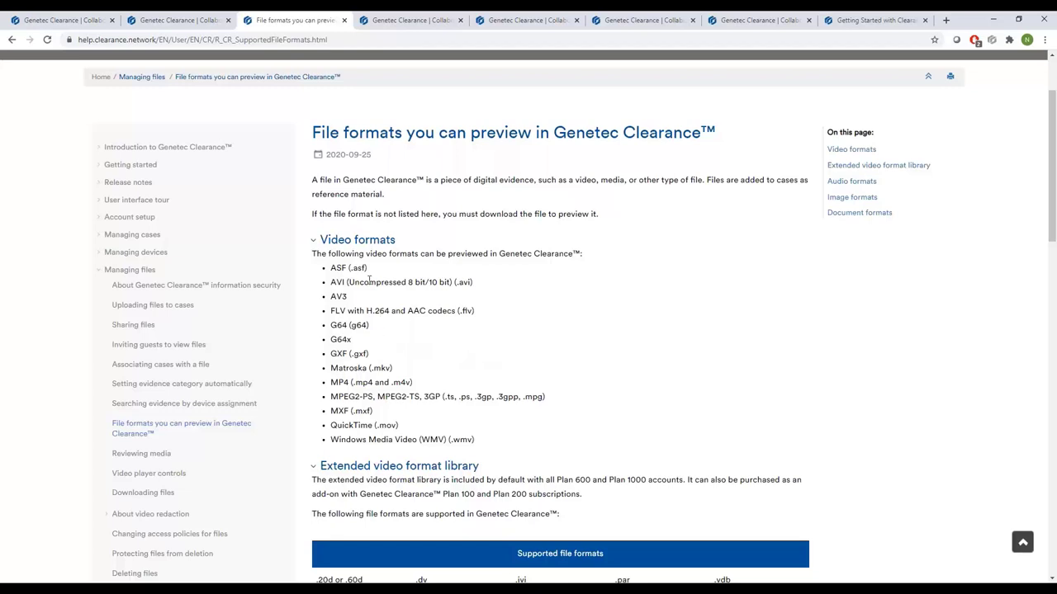
{"action": "scroll", "coordinate": [421, 284], "scroll_direction": "down", "scroll_amount": 1}
{"action": "scroll", "coordinate": [426, 284], "scroll_direction": "down", "scroll_amount": 2}
{"action": "scroll", "coordinate": [599, 306], "scroll_direction": "down", "scroll_amount": 3}
{"action": "scroll", "coordinate": [660, 322], "scroll_direction": "down", "scroll_amount": 2}
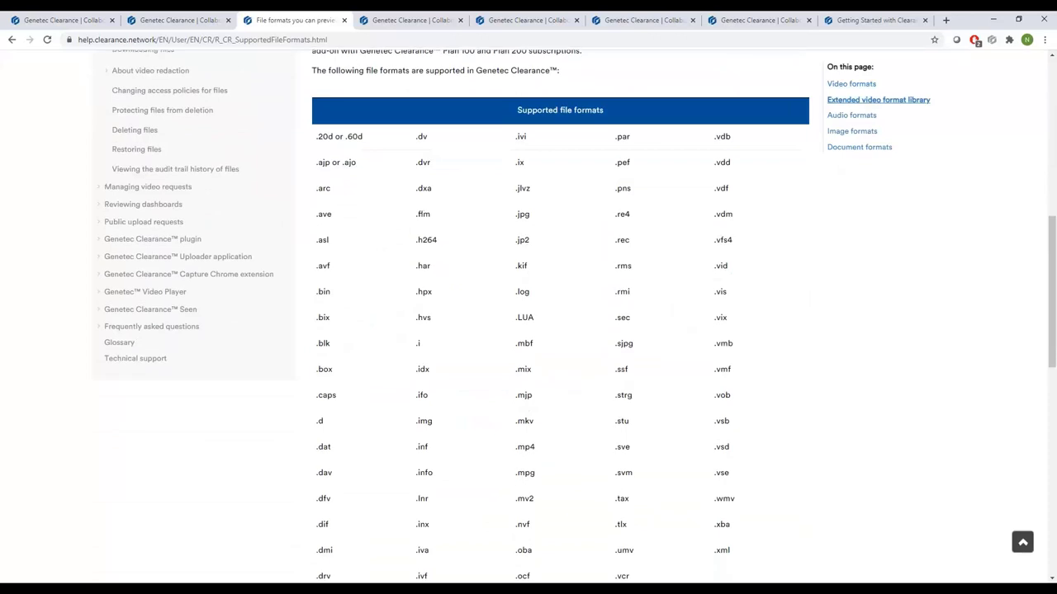
{"action": "scroll", "coordinate": [657, 305], "scroll_direction": "up", "scroll_amount": 1}
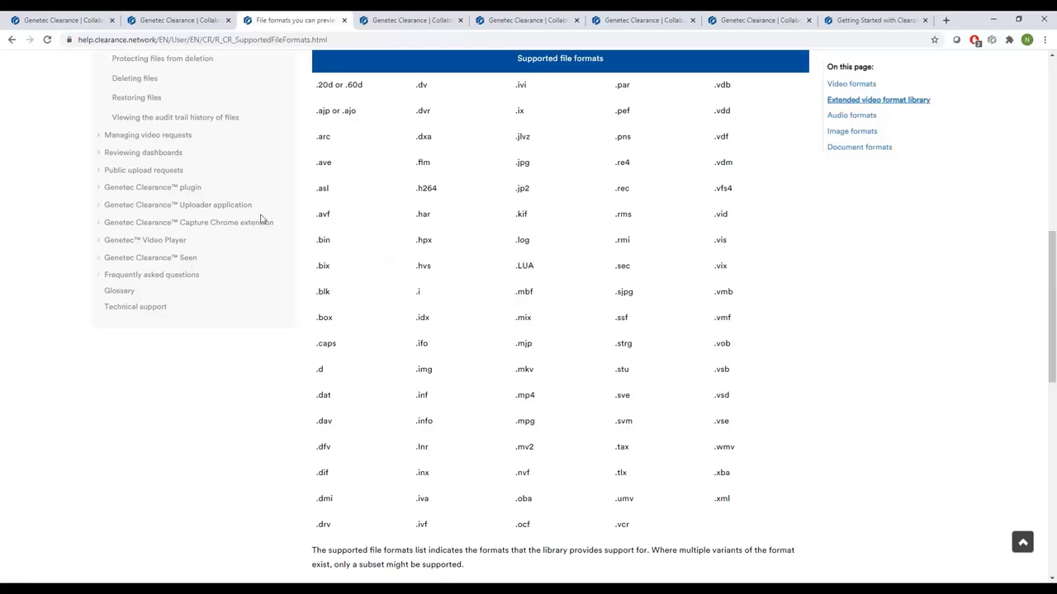
{"action": "left_click", "coordinate": [344, 20]}
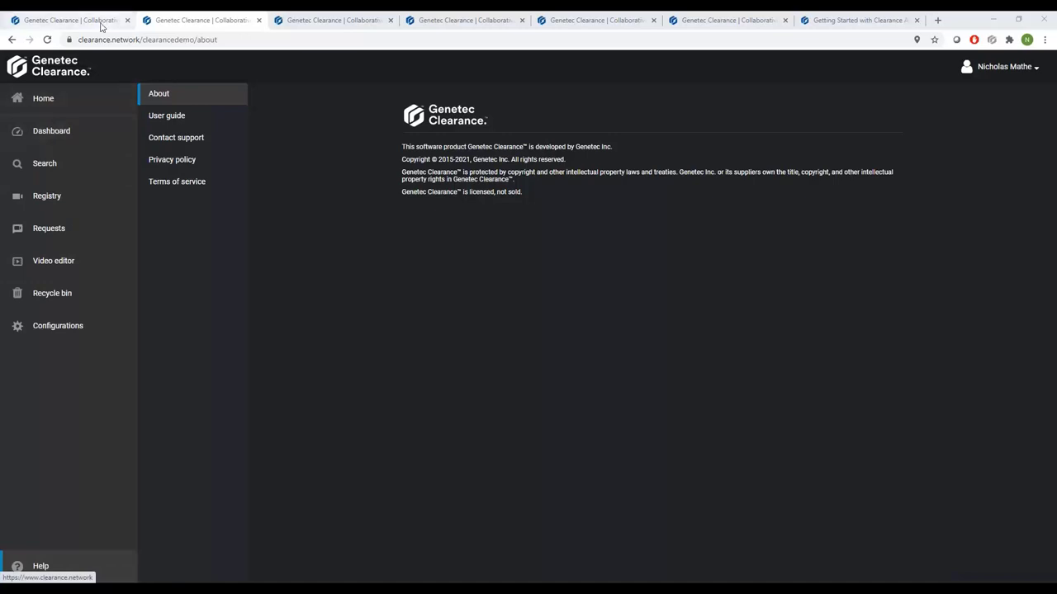
- Open Feb 4th DEmo Case from Home and view its audit trail with all details expanded
{"action": "left_click", "coordinate": [52, 105]}
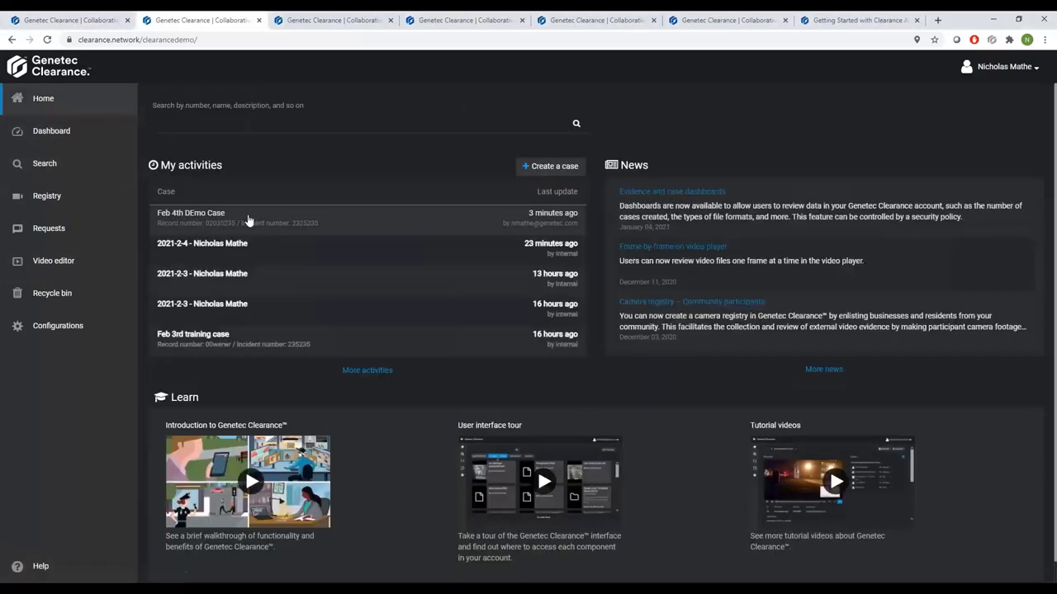
{"action": "left_click", "coordinate": [248, 217]}
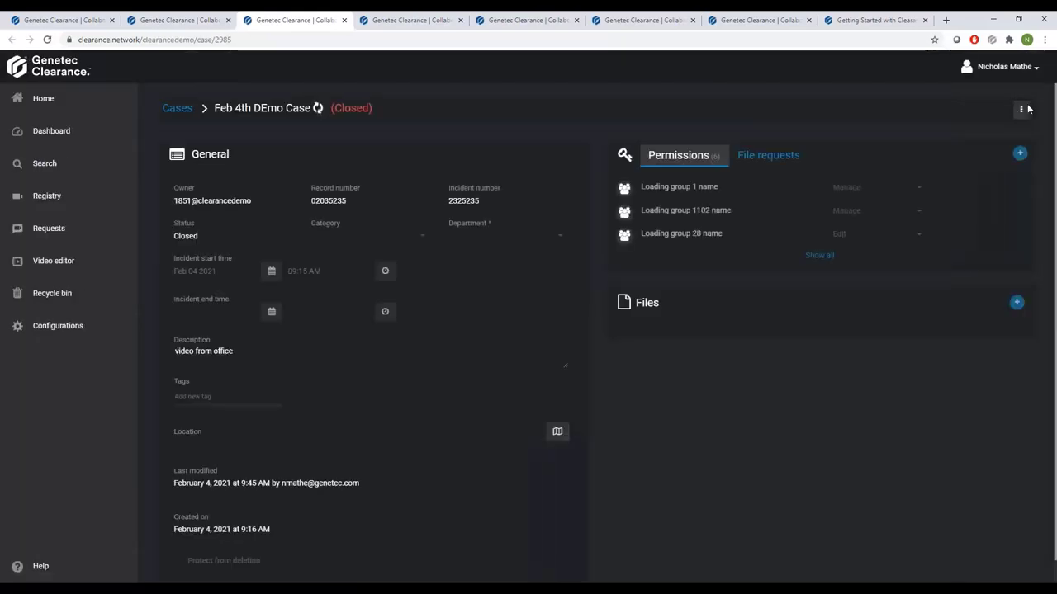
{"action": "left_click", "coordinate": [1021, 110]}
{"action": "left_click", "coordinate": [995, 134]}
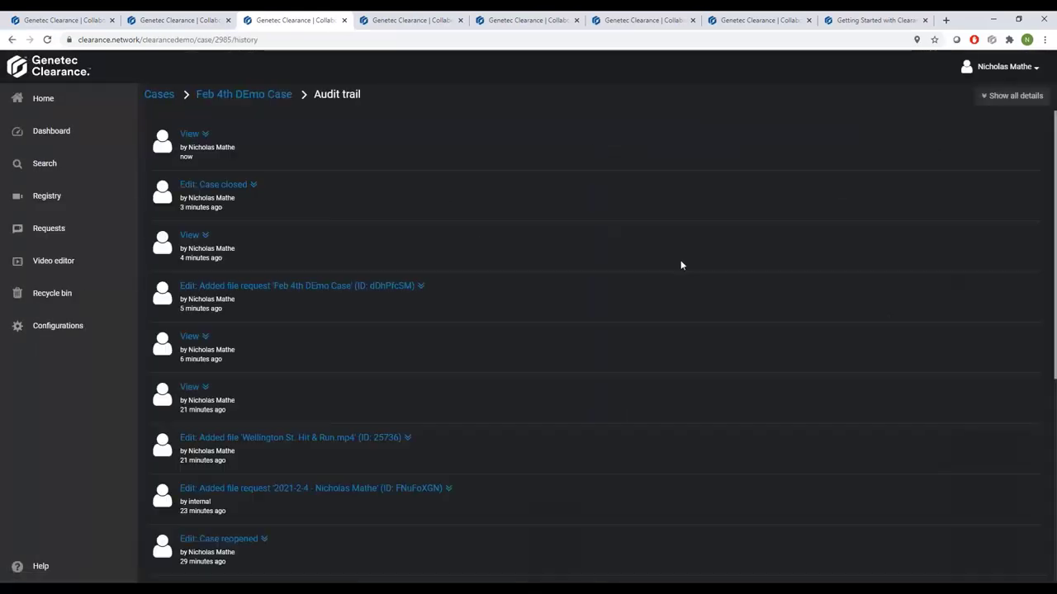
{"action": "left_click", "coordinate": [1009, 96]}
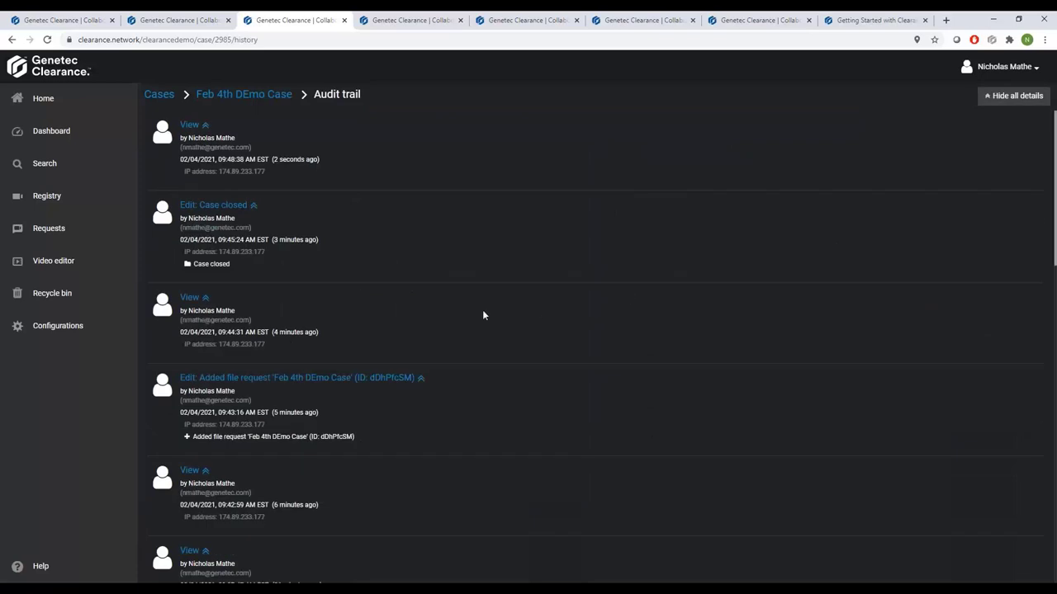
{"action": "scroll", "coordinate": [483, 315], "scroll_direction": "down", "scroll_amount": 1}
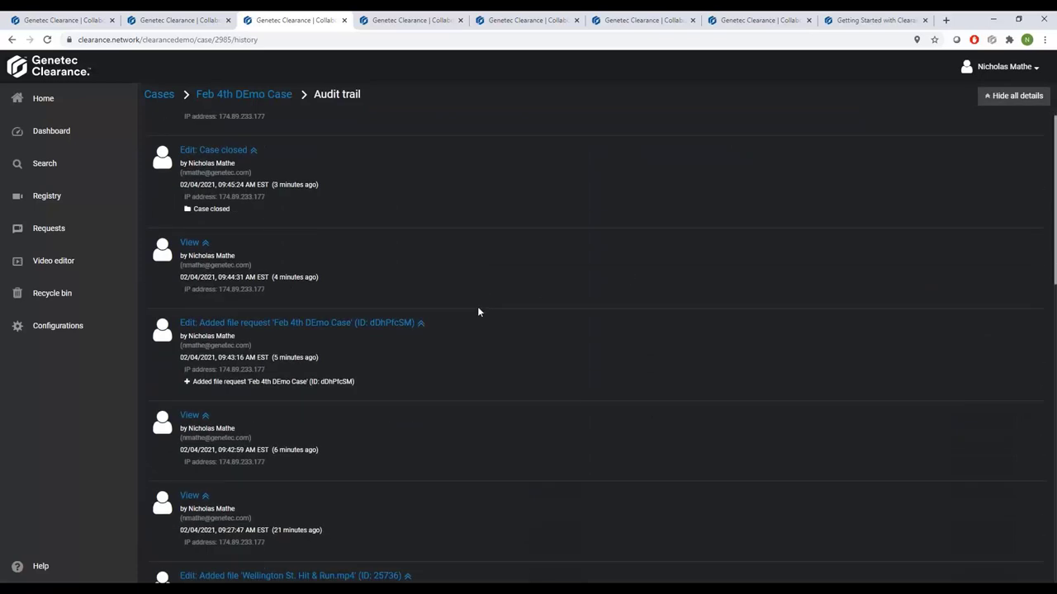